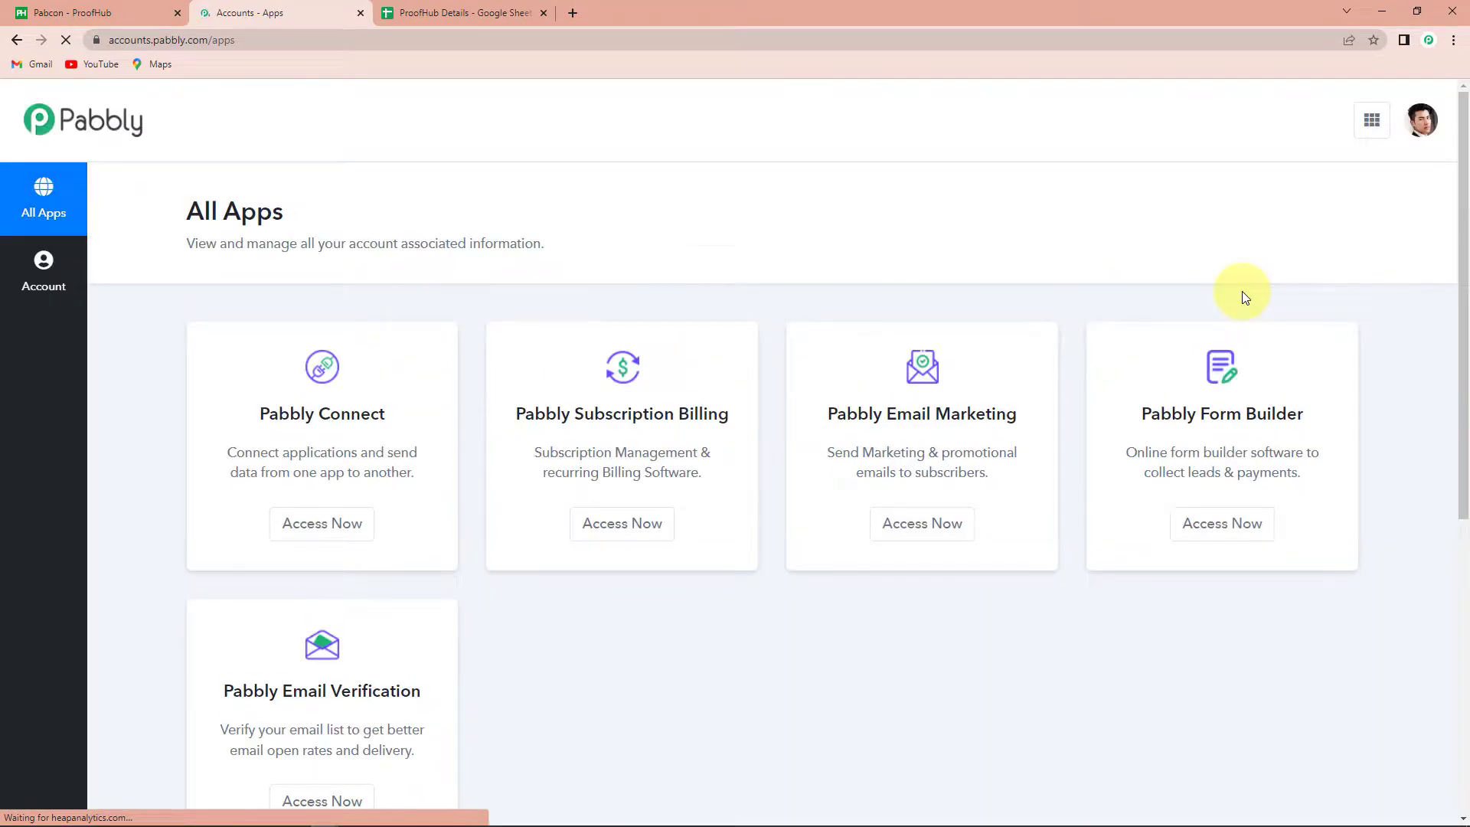
Launch Pabbly Connect via Access Now and start a new workflow from the dashboard
{"action": "left_click", "coordinate": [310, 525]}
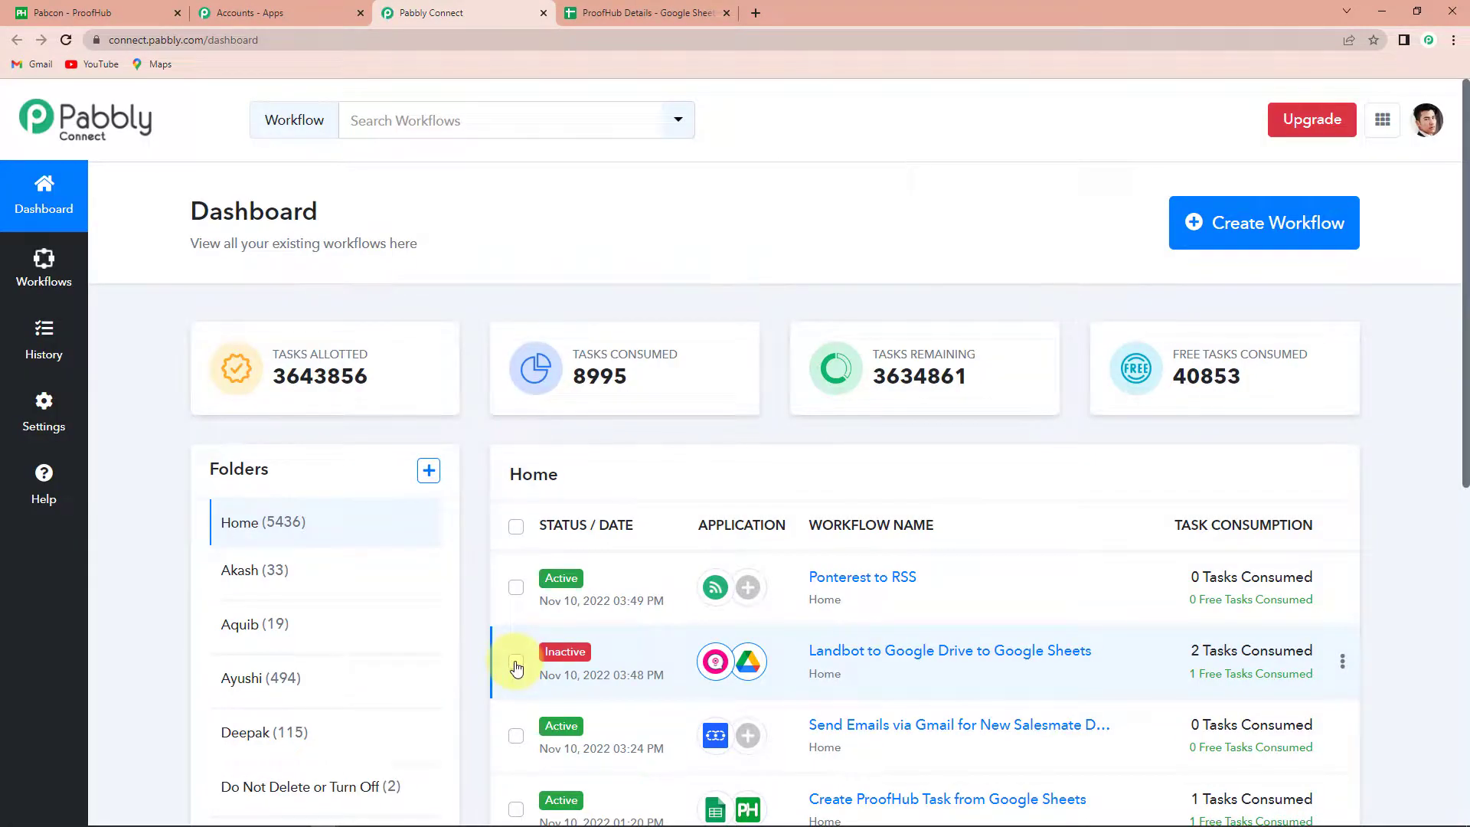
{"action": "left_click", "coordinate": [1248, 232]}
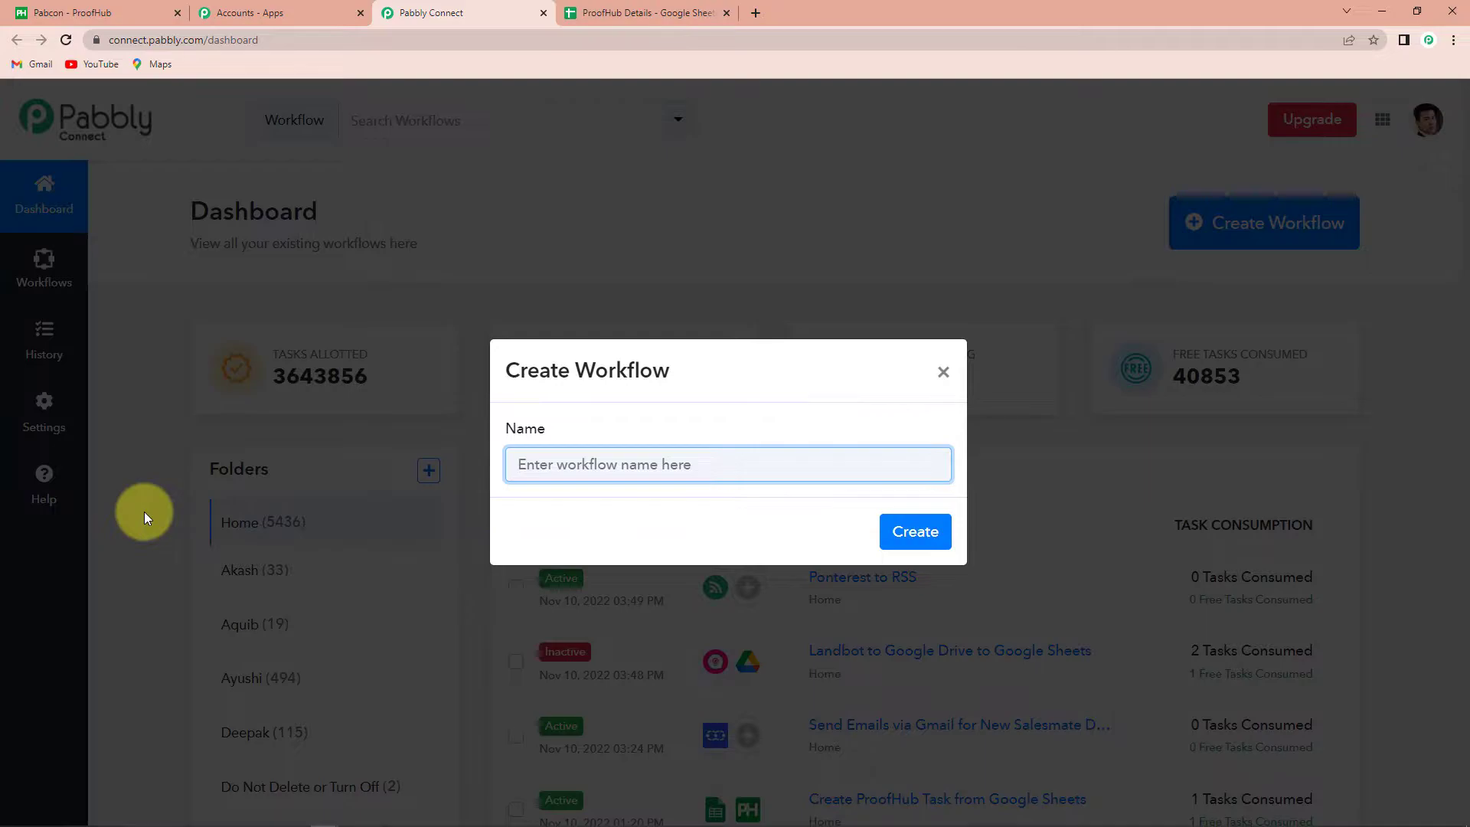
Paste the name 'Create ProofHub Tasks from Google Sheets' and create the workflow
{"action": "type", "text": "Create ProofHub Tasks from Google Sheets"}
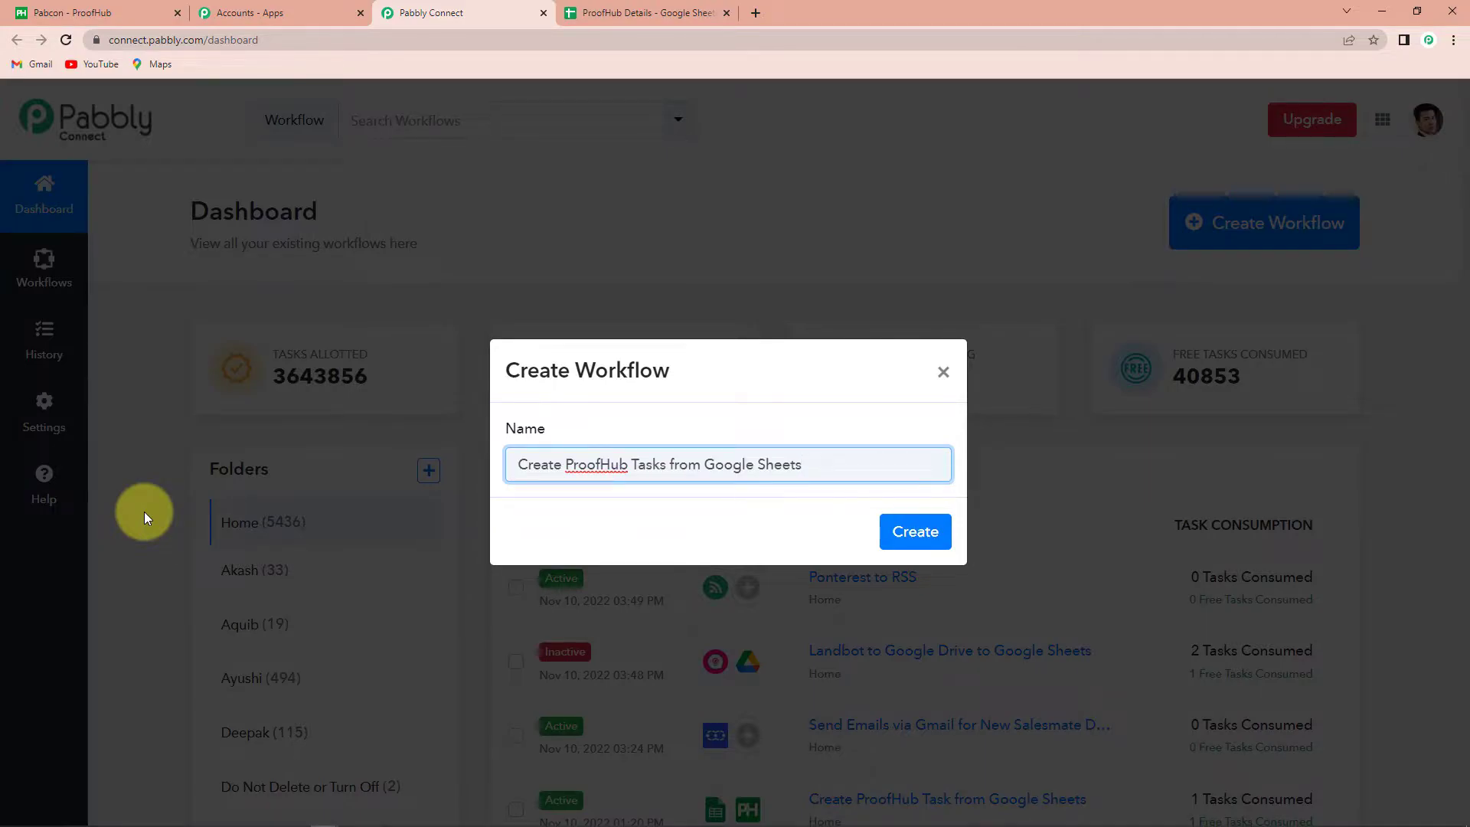
{"action": "left_click", "coordinate": [913, 536]}
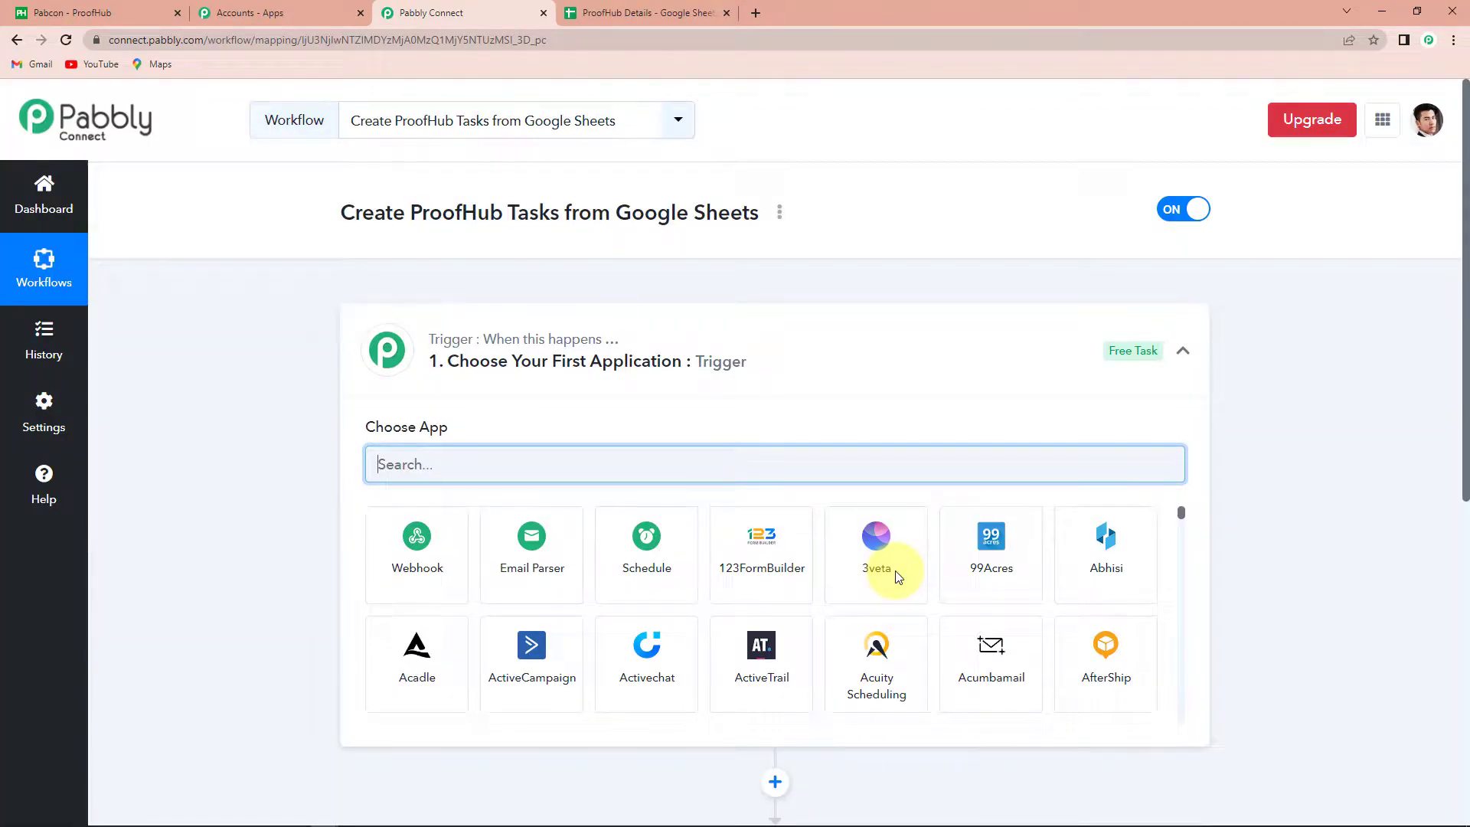
{"action": "scroll", "coordinate": [763, 720], "scroll_direction": "down", "scroll_amount": 3}
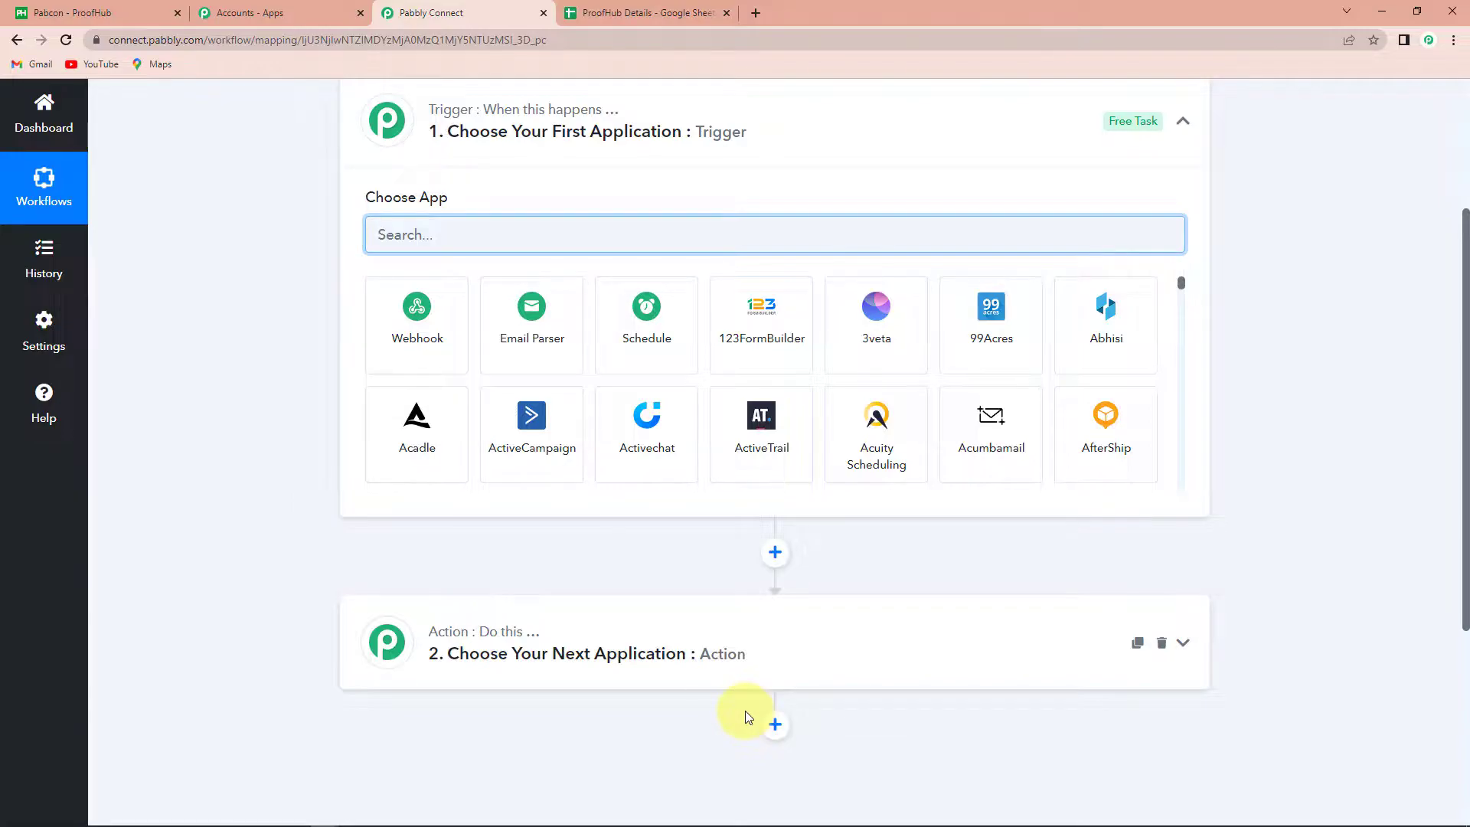
{"action": "scroll", "coordinate": [747, 715], "scroll_direction": "up", "scroll_amount": 2}
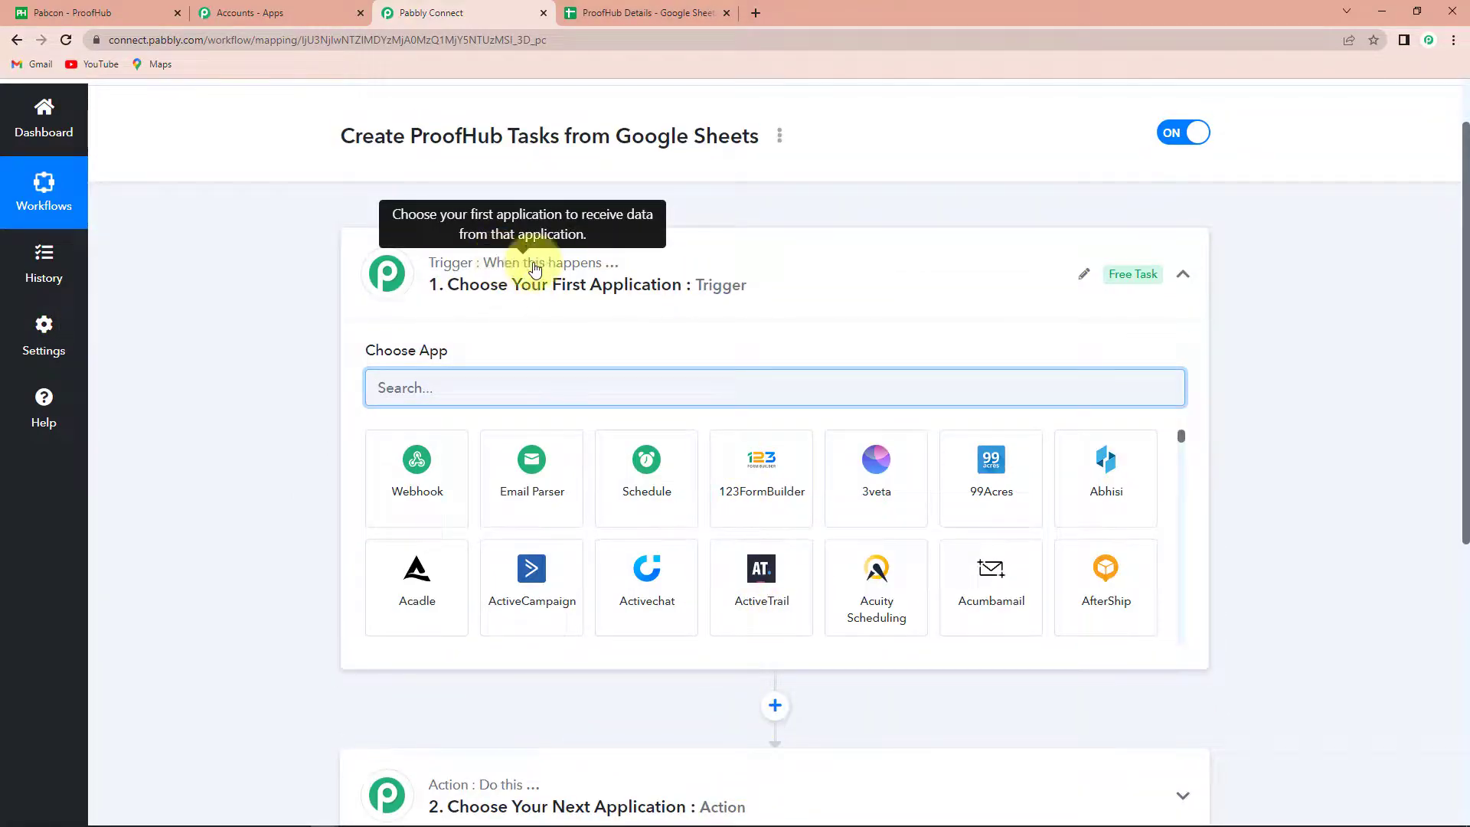
{"action": "scroll", "coordinate": [768, 646], "scroll_direction": "down", "scroll_amount": 3}
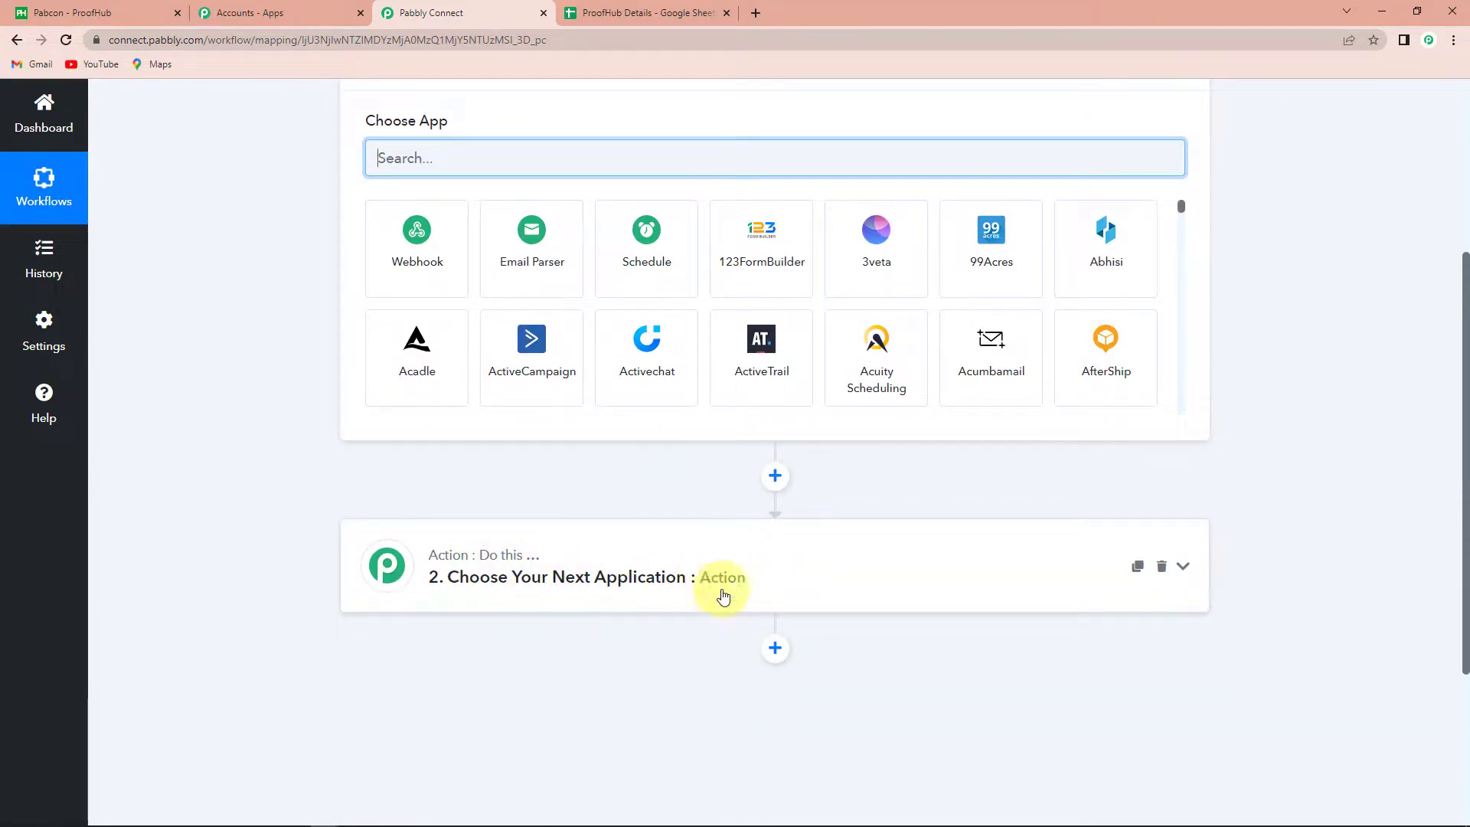
{"action": "scroll", "coordinate": [710, 583], "scroll_direction": "up", "scroll_amount": 3}
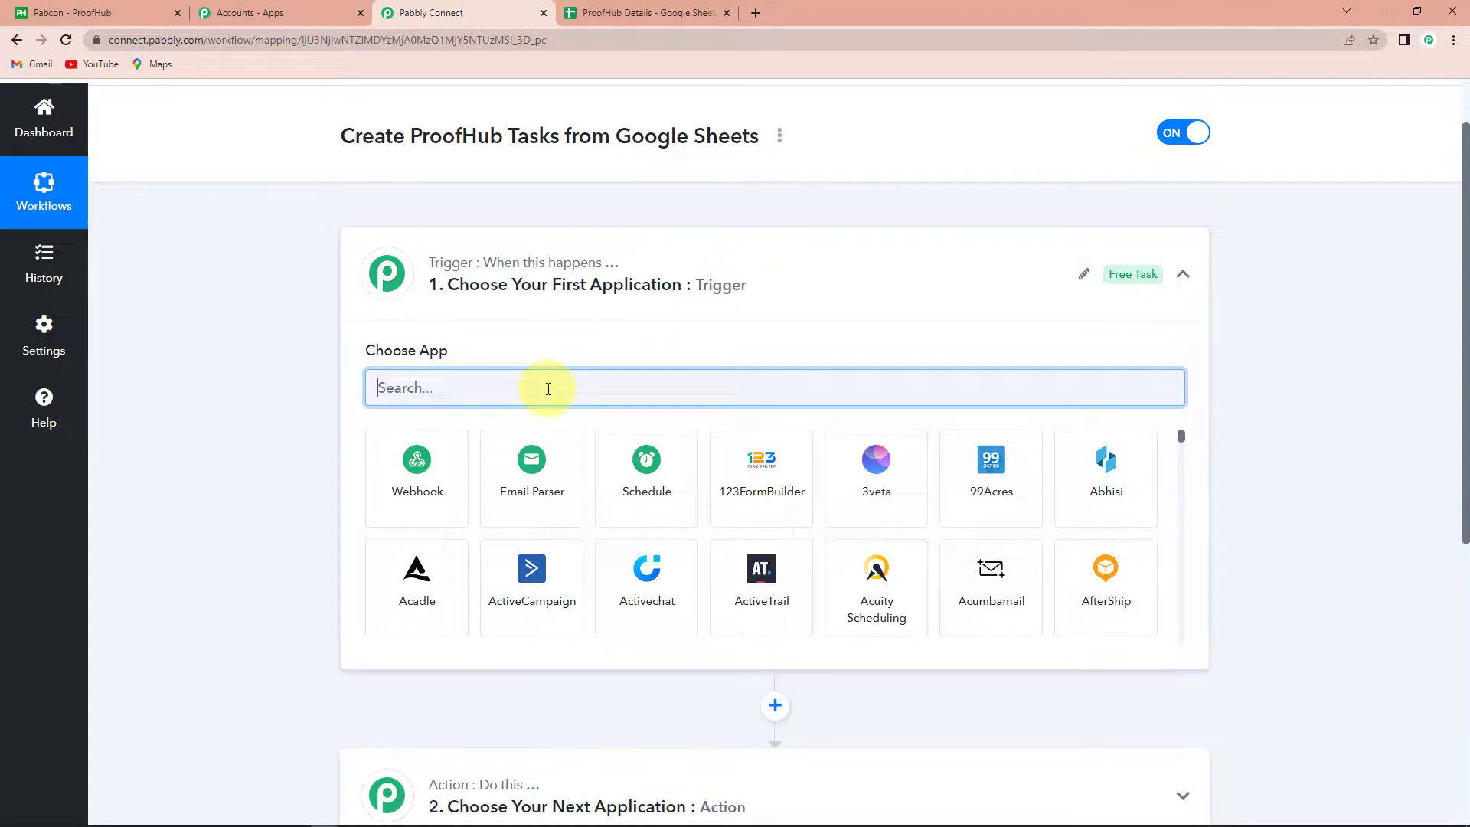
Set the trigger to Google Sheets 'New or Updated Spreadsheet Row' and copy its webhook URL
{"action": "type", "text": "google"}
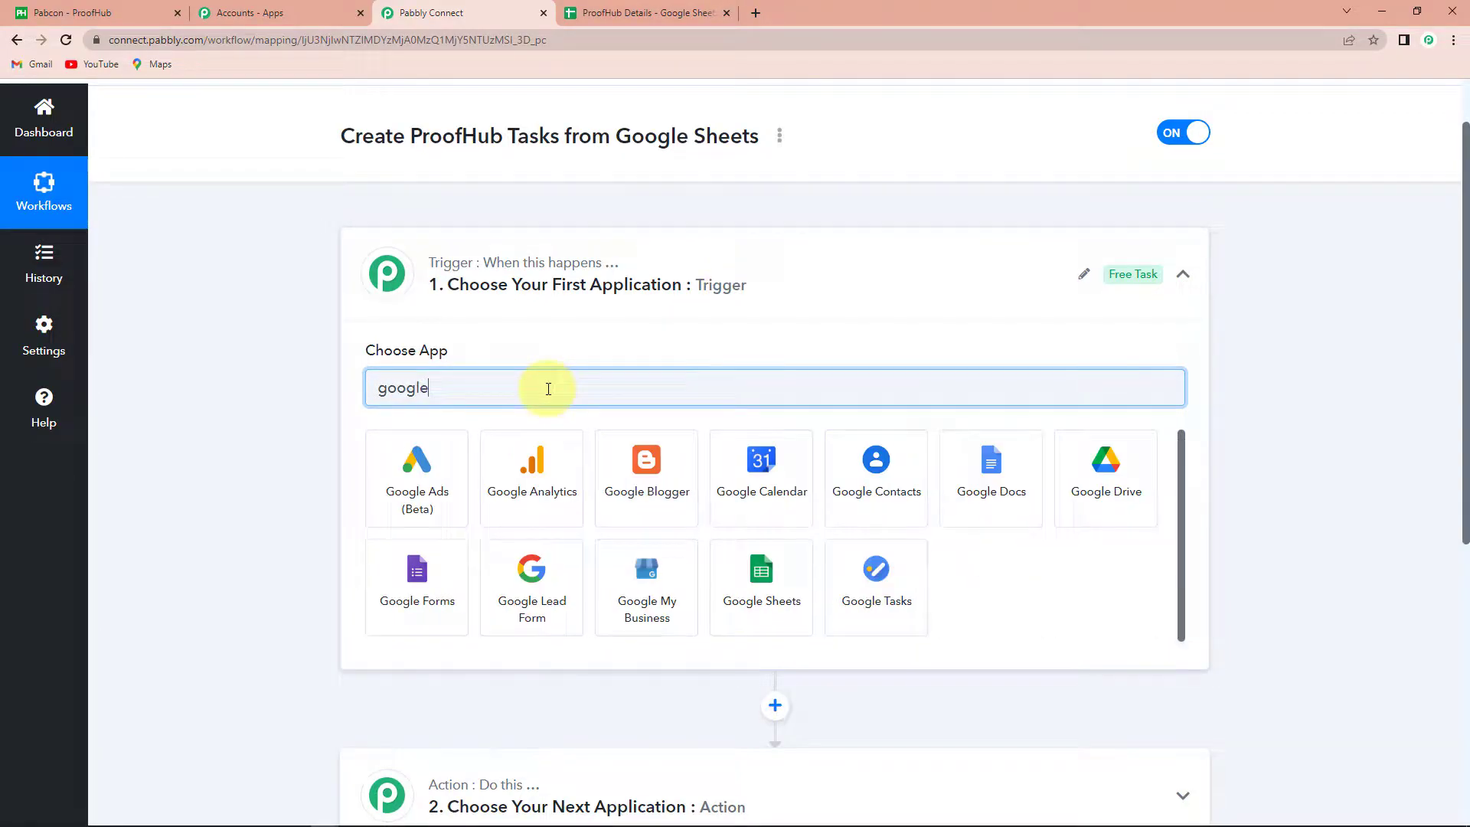
{"action": "left_click", "coordinate": [749, 580]}
{"action": "left_click", "coordinate": [429, 470]}
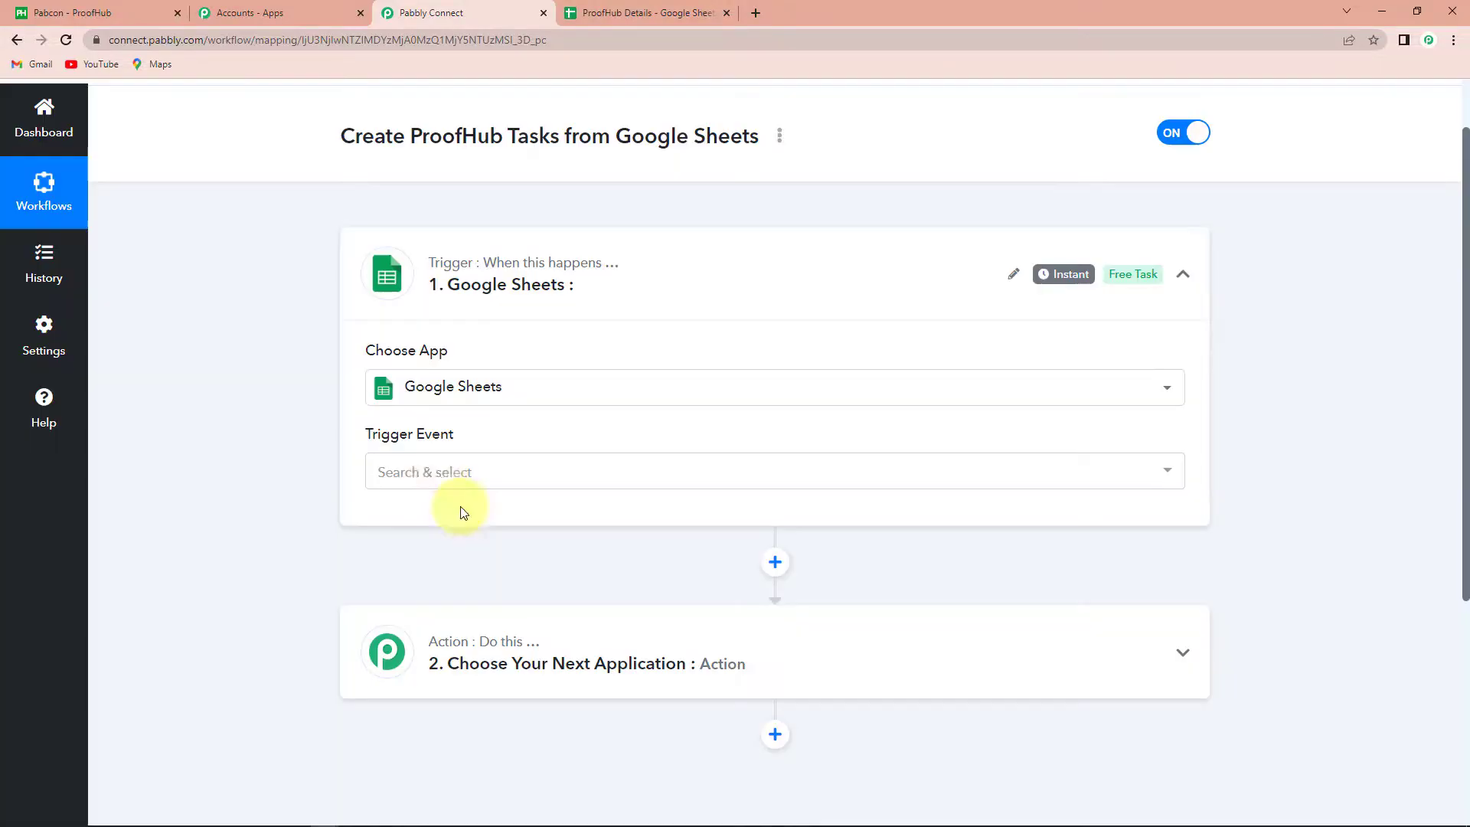
{"action": "left_click", "coordinate": [430, 561]}
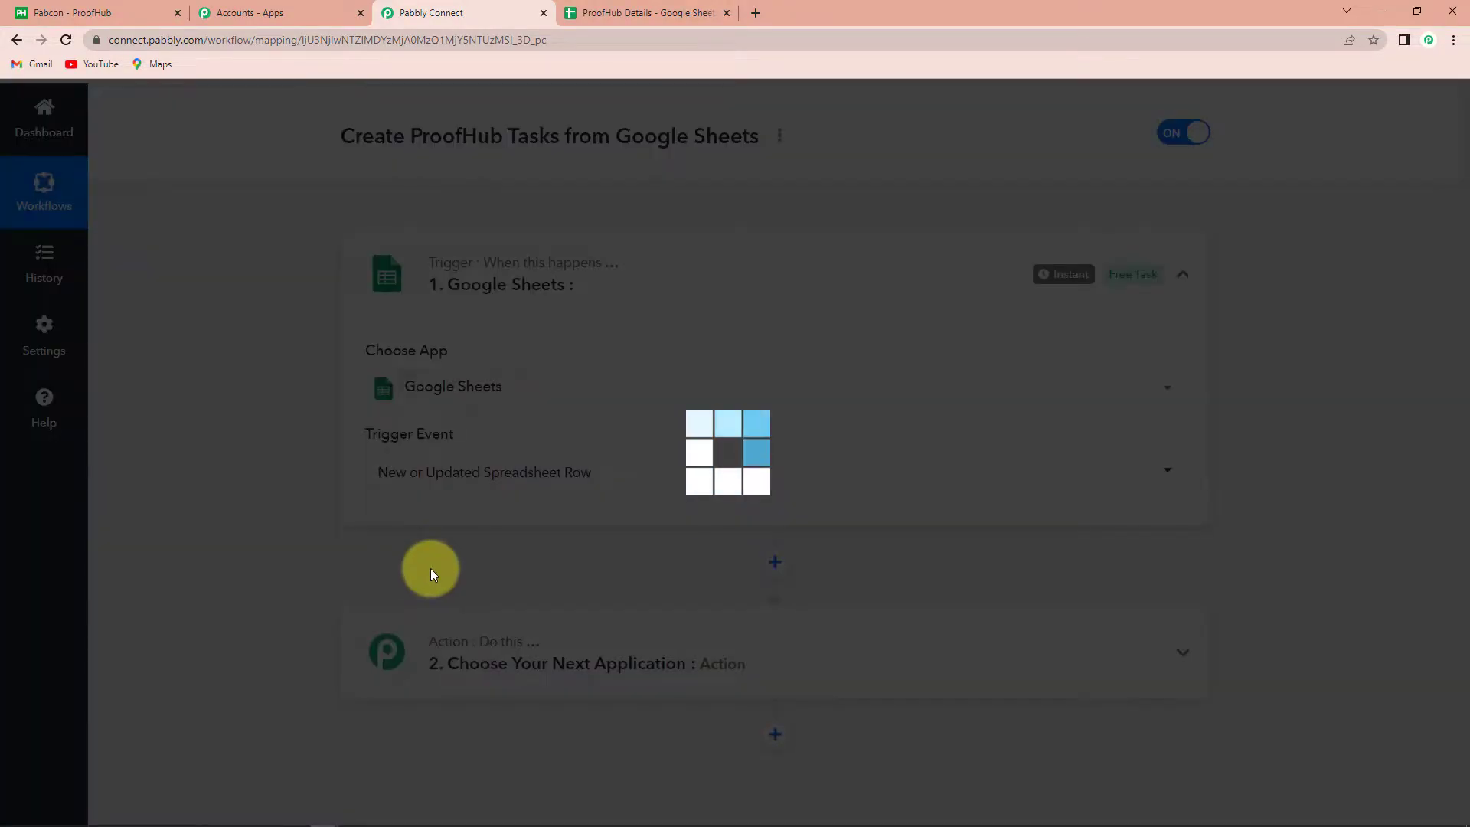
{"action": "scroll", "coordinate": [431, 576], "scroll_direction": "down", "scroll_amount": 2}
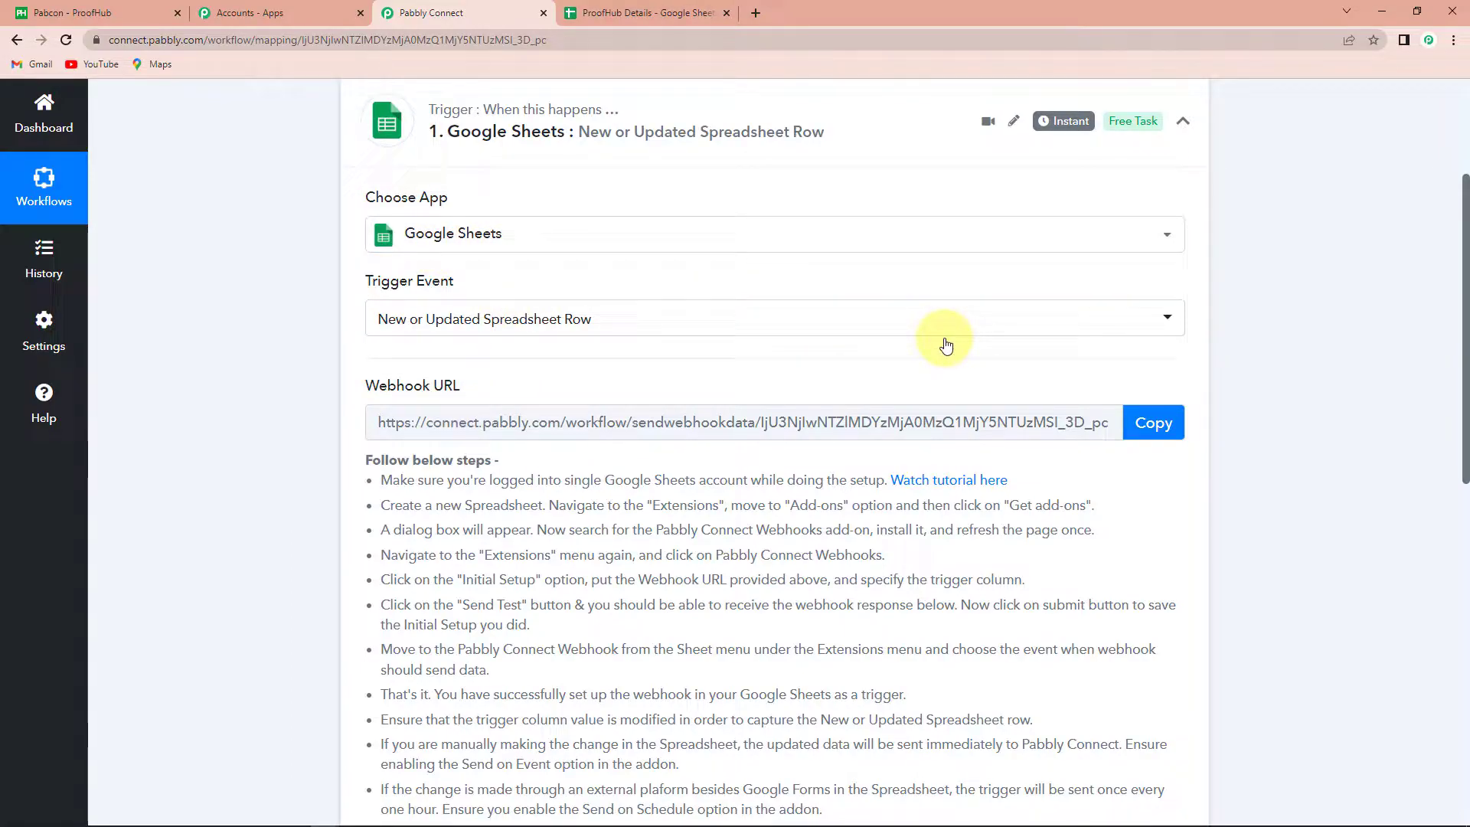
{"action": "scroll", "coordinate": [497, 379], "scroll_direction": "down", "scroll_amount": 1}
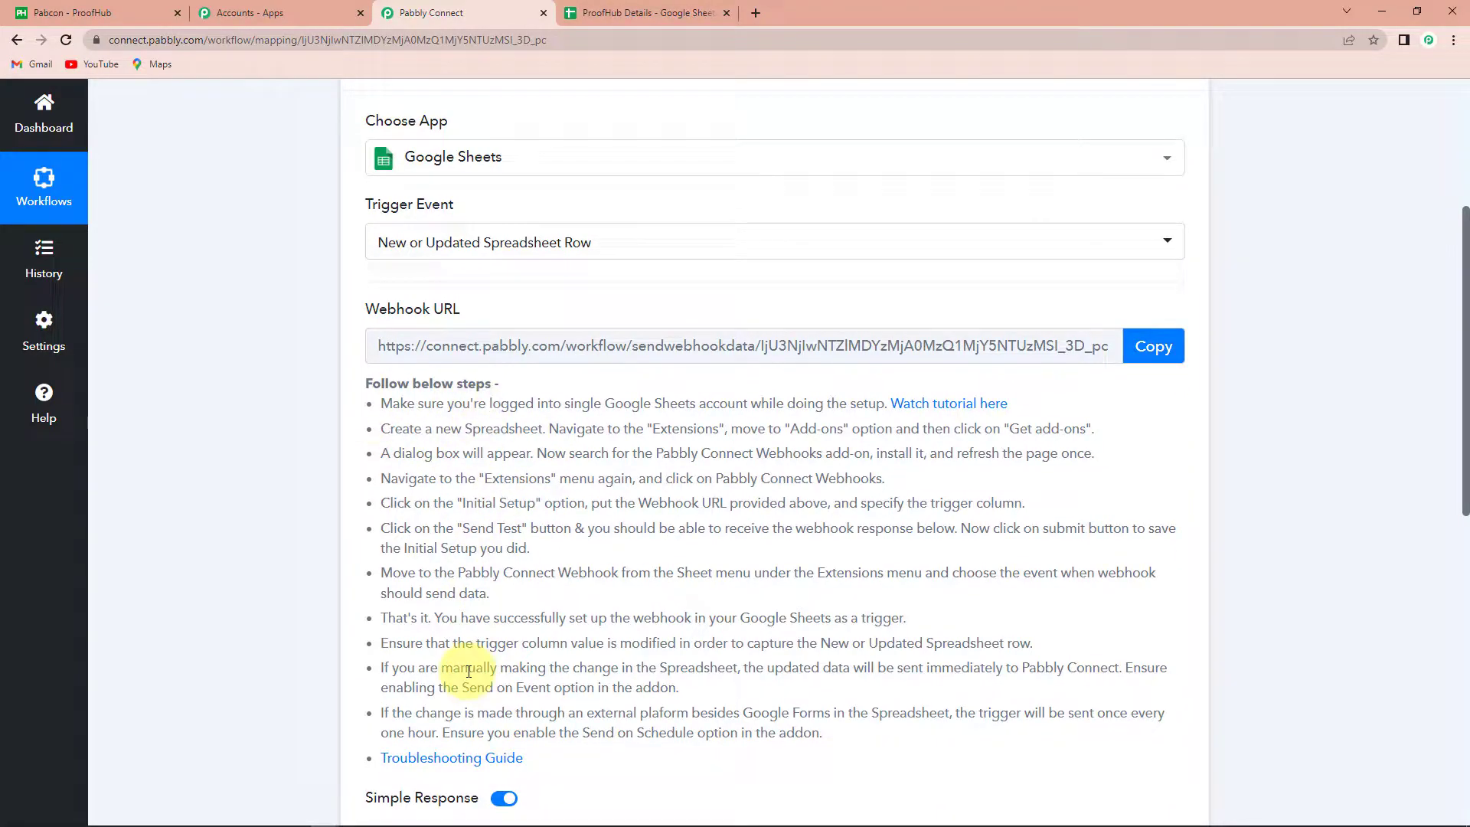
{"action": "left_click", "coordinate": [1151, 353]}
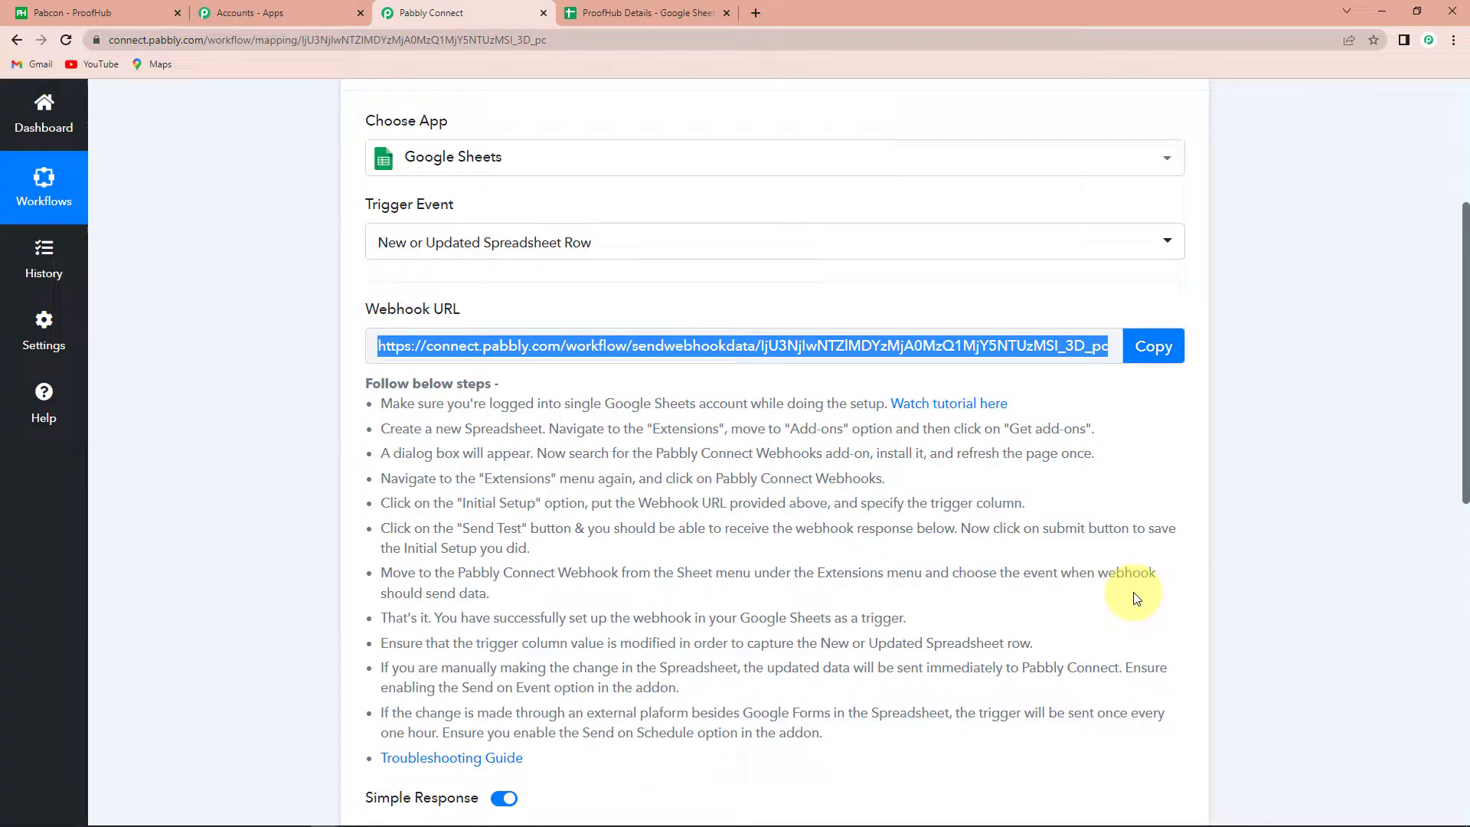
Switch to the ProofHub Details spreadsheet with its Project Title-to-Labels headers and sample row
{"action": "left_click", "coordinate": [636, 16]}
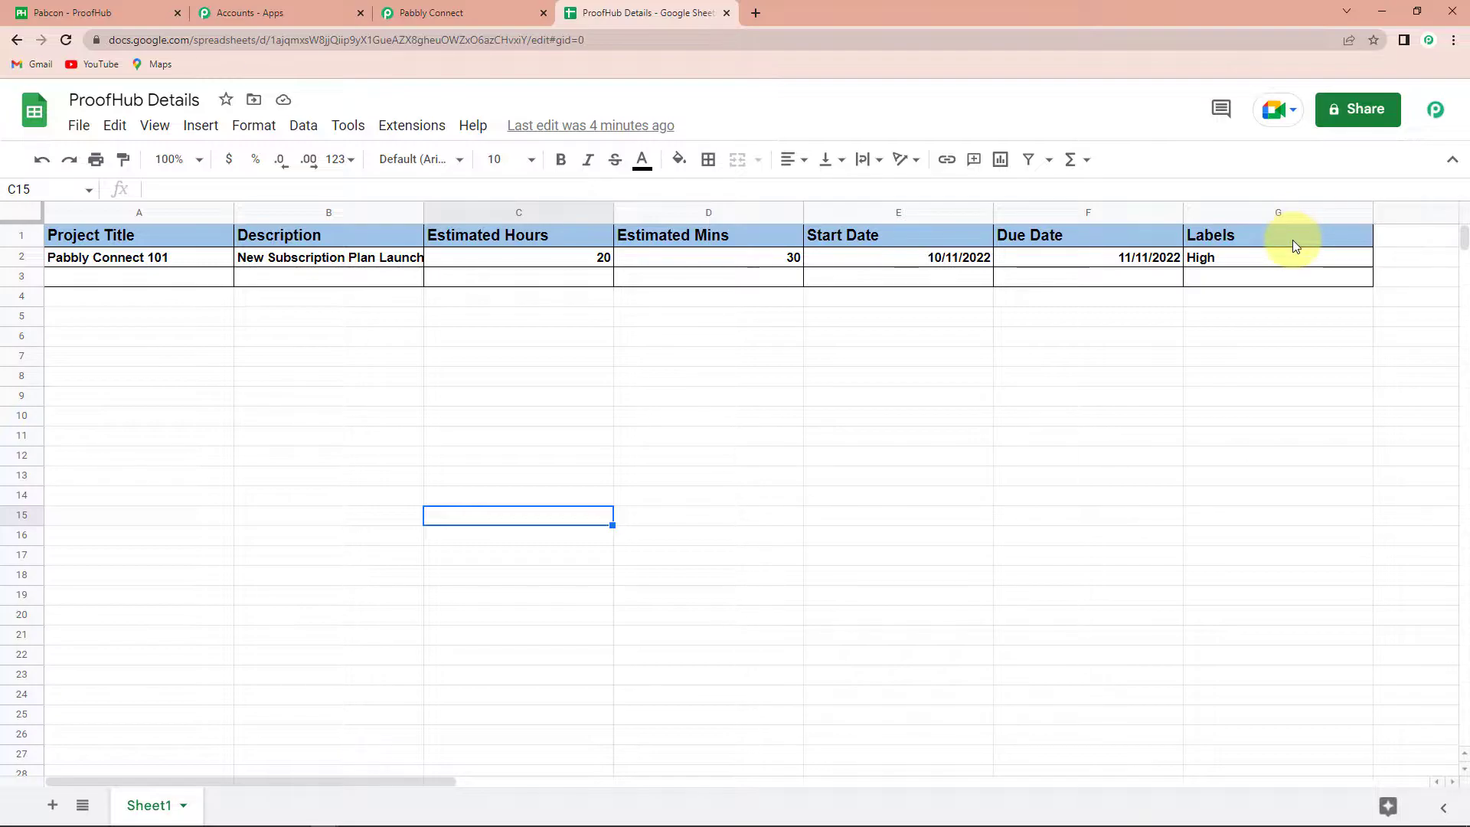
{"action": "left_click", "coordinate": [414, 125]}
{"action": "mouse_move", "coordinate": [450, 161]}
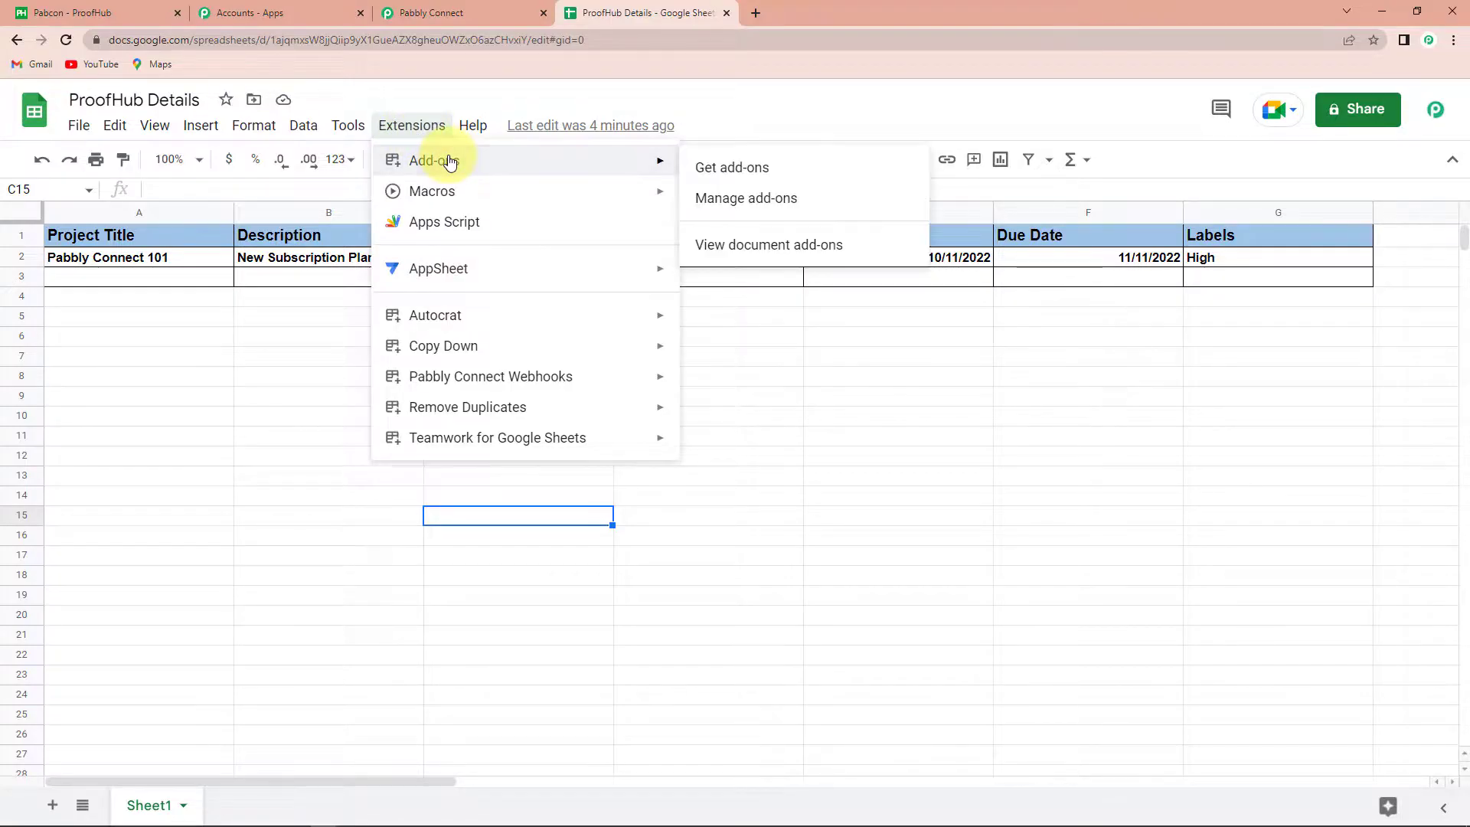
{"action": "left_click", "coordinate": [766, 175]}
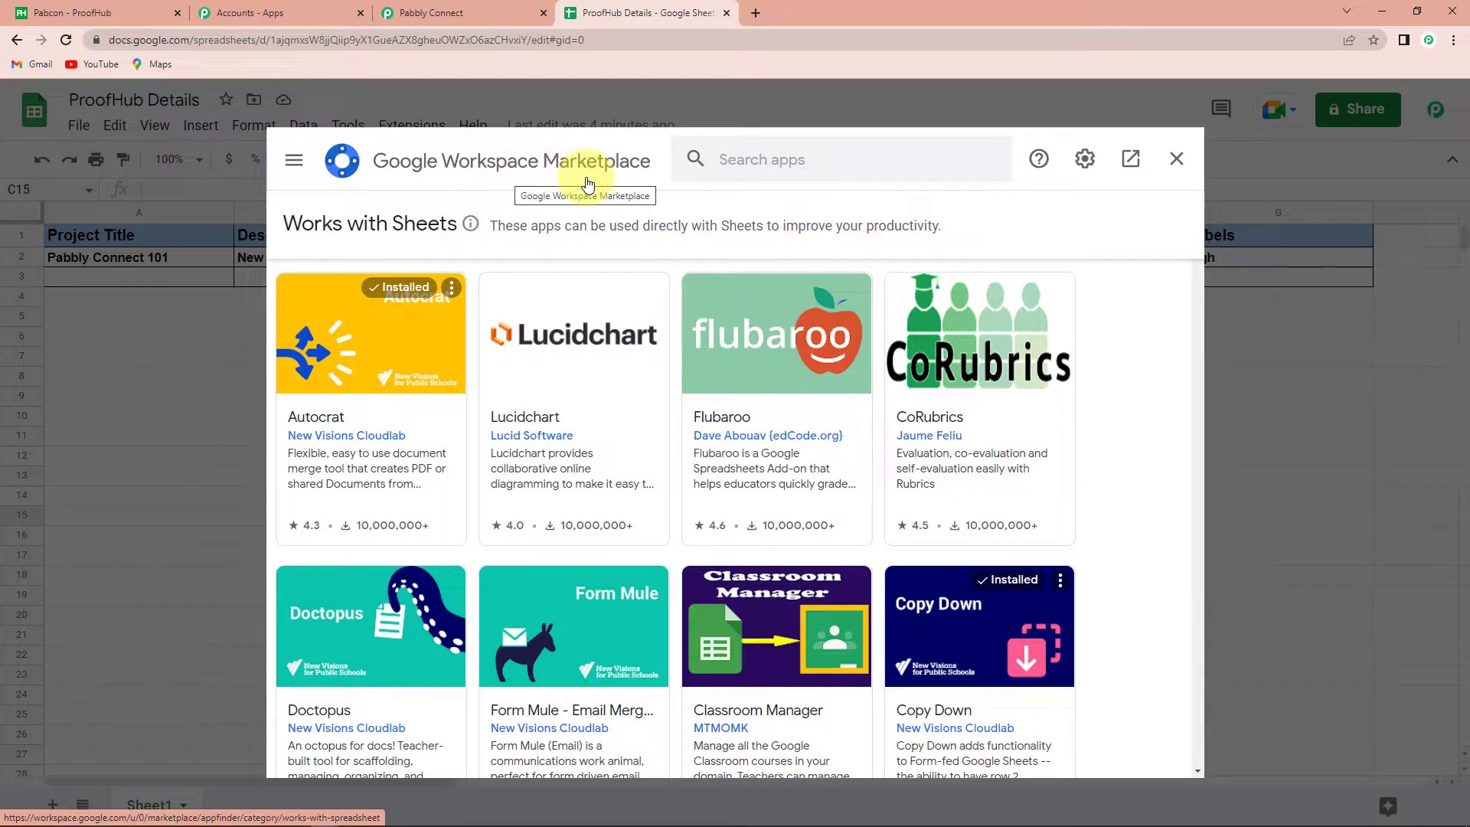
{"action": "left_click", "coordinate": [745, 154]}
{"action": "type", "text": "Pabbl"}
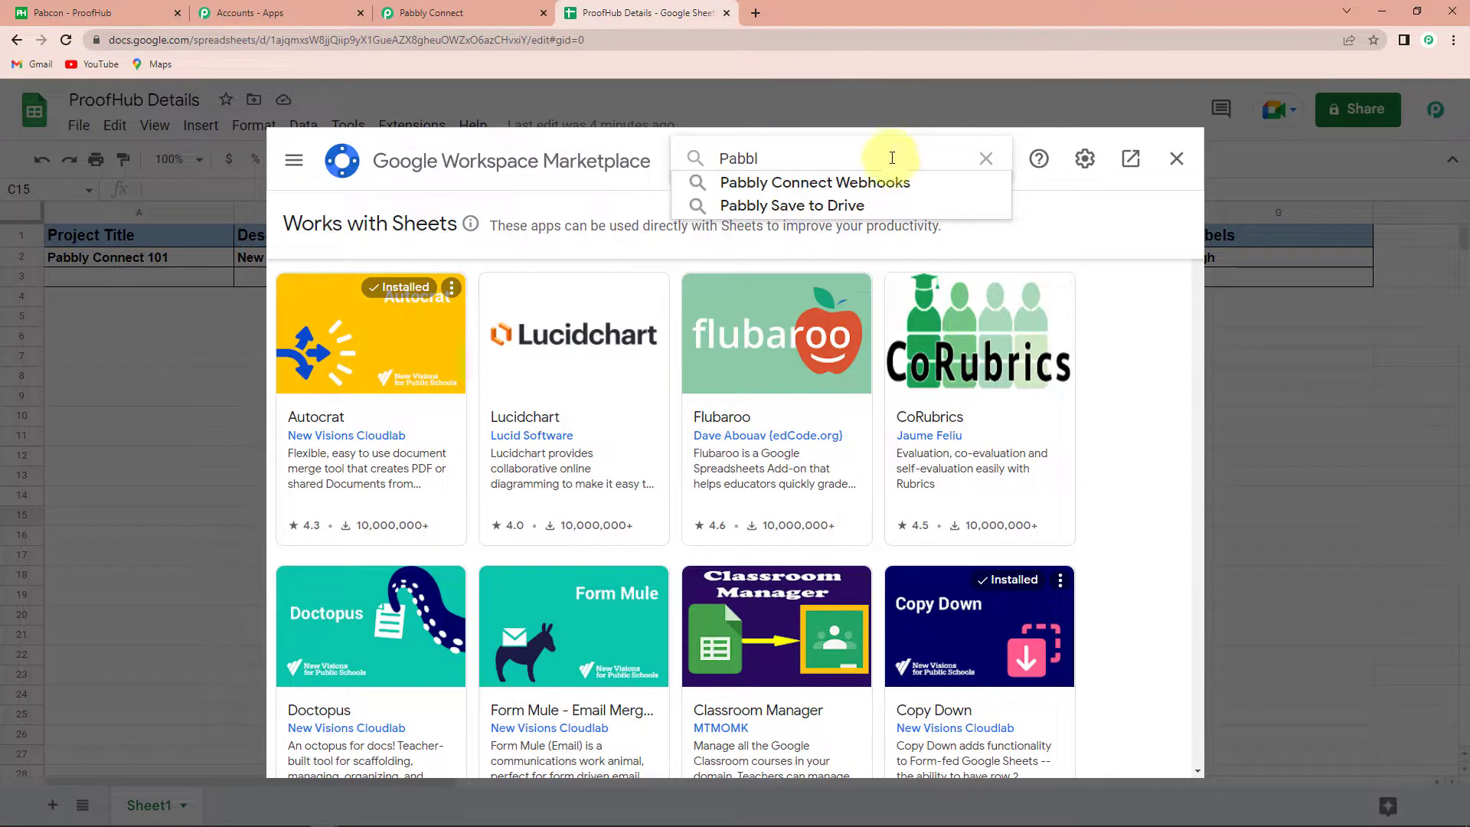
{"action": "left_click", "coordinate": [881, 182]}
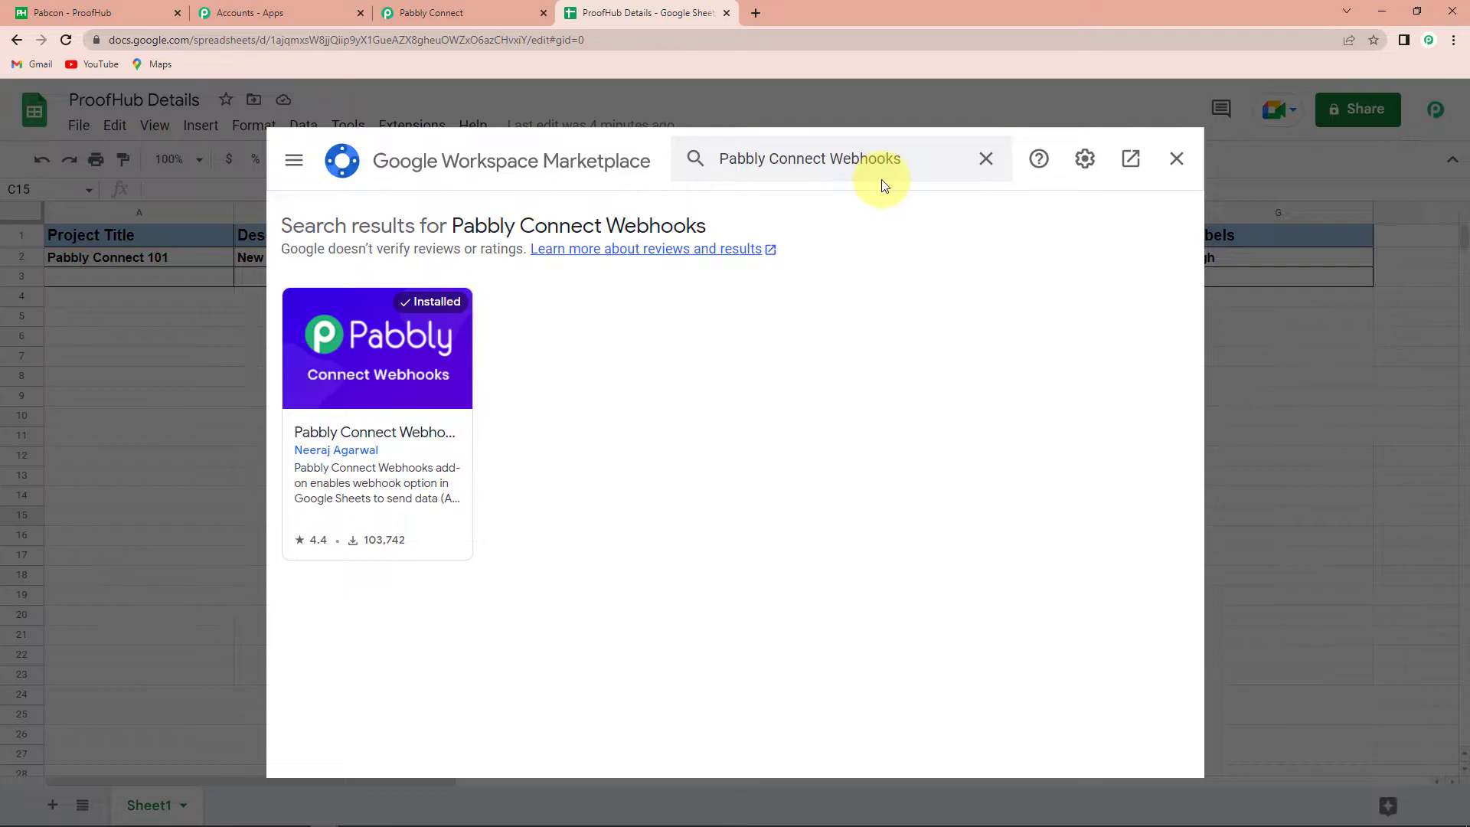
{"action": "left_click", "coordinate": [1176, 160]}
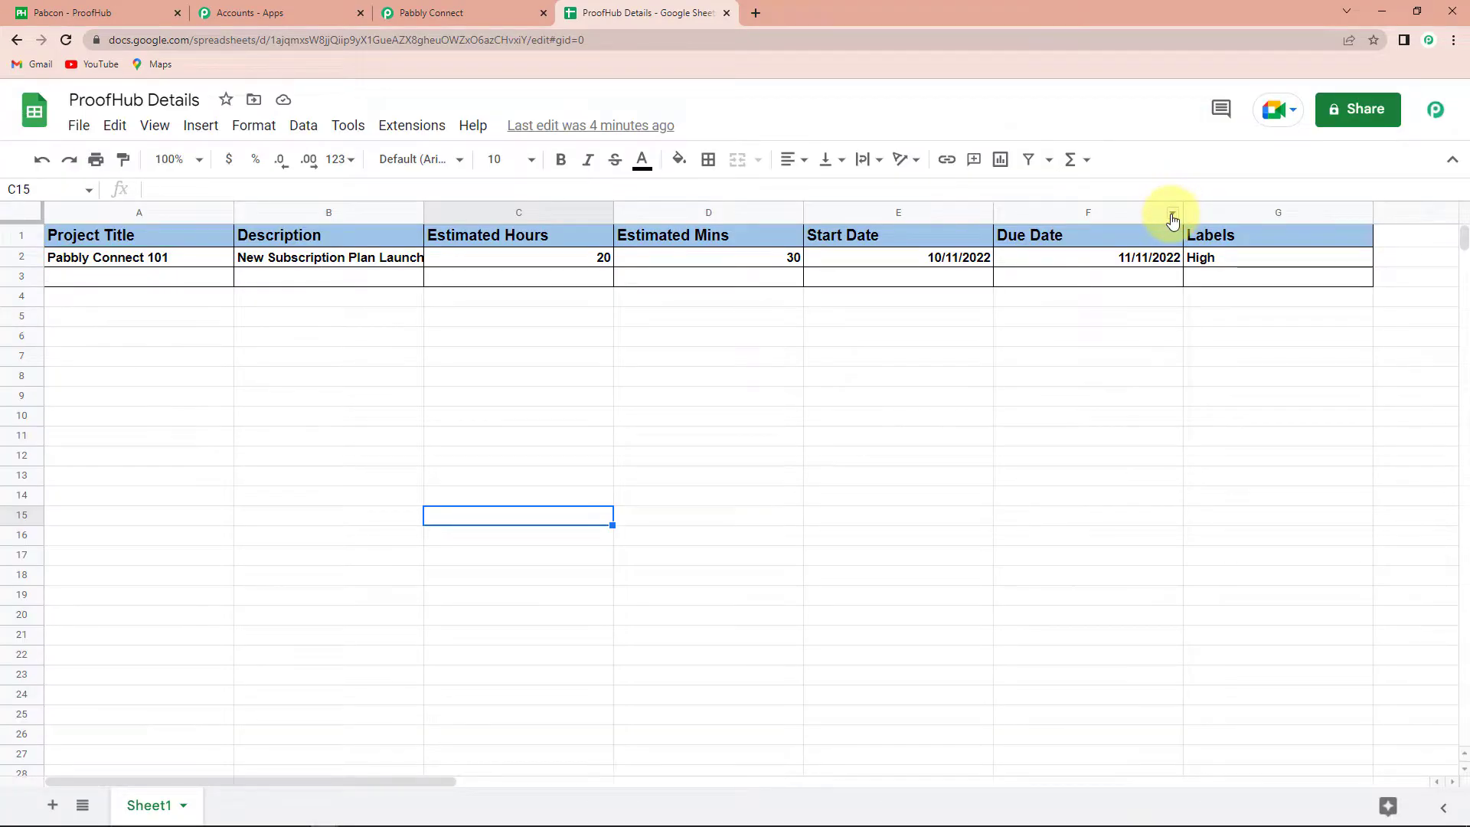
Reload the sheet and open Extensions > Pabbly Connect Webhooks > Initial Setup for Sheet1
{"action": "left_click", "coordinate": [66, 40]}
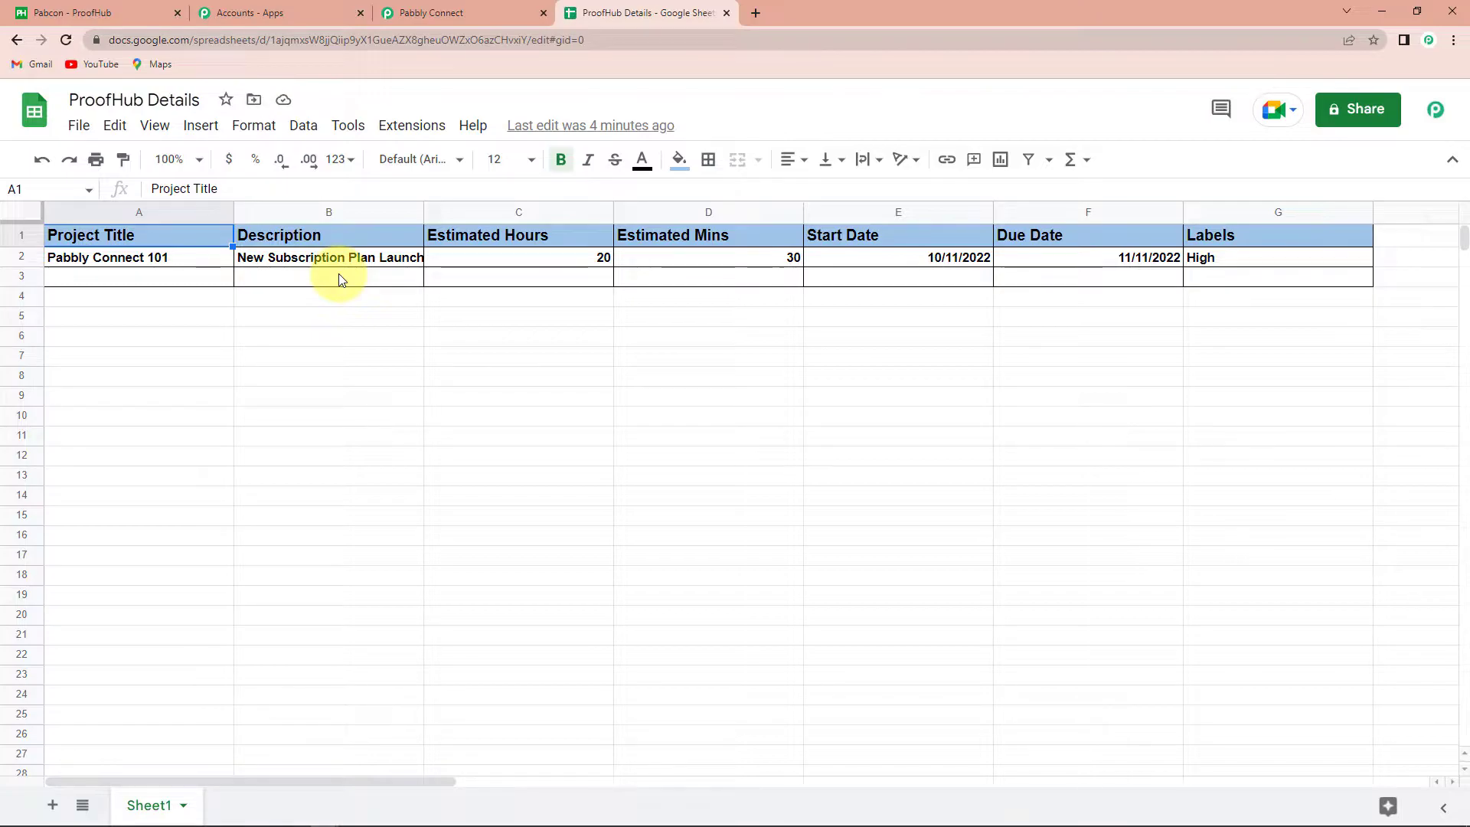
{"action": "left_click", "coordinate": [411, 127]}
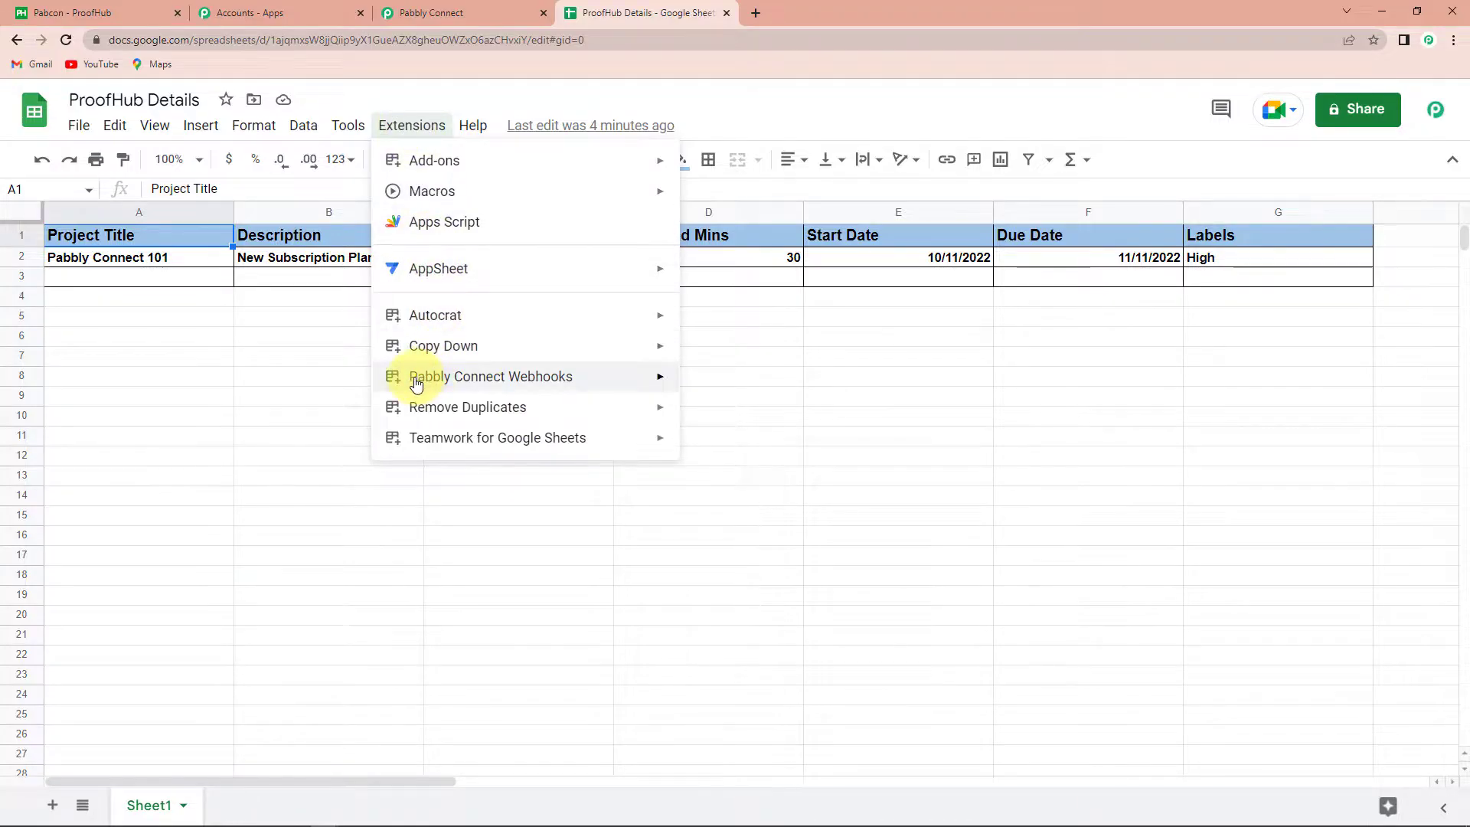
{"action": "mouse_move", "coordinate": [418, 379]}
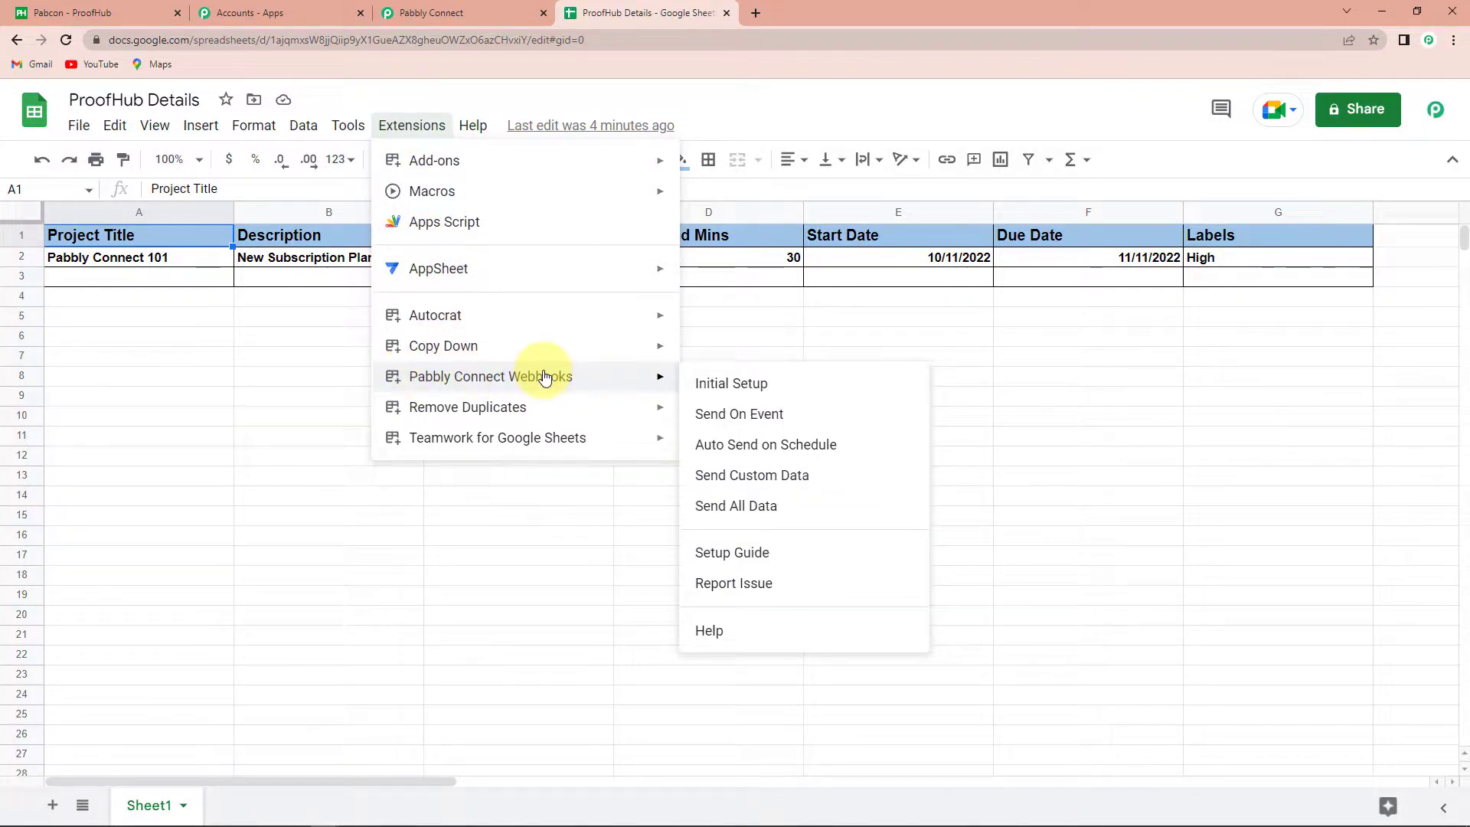
{"action": "left_click", "coordinate": [749, 389]}
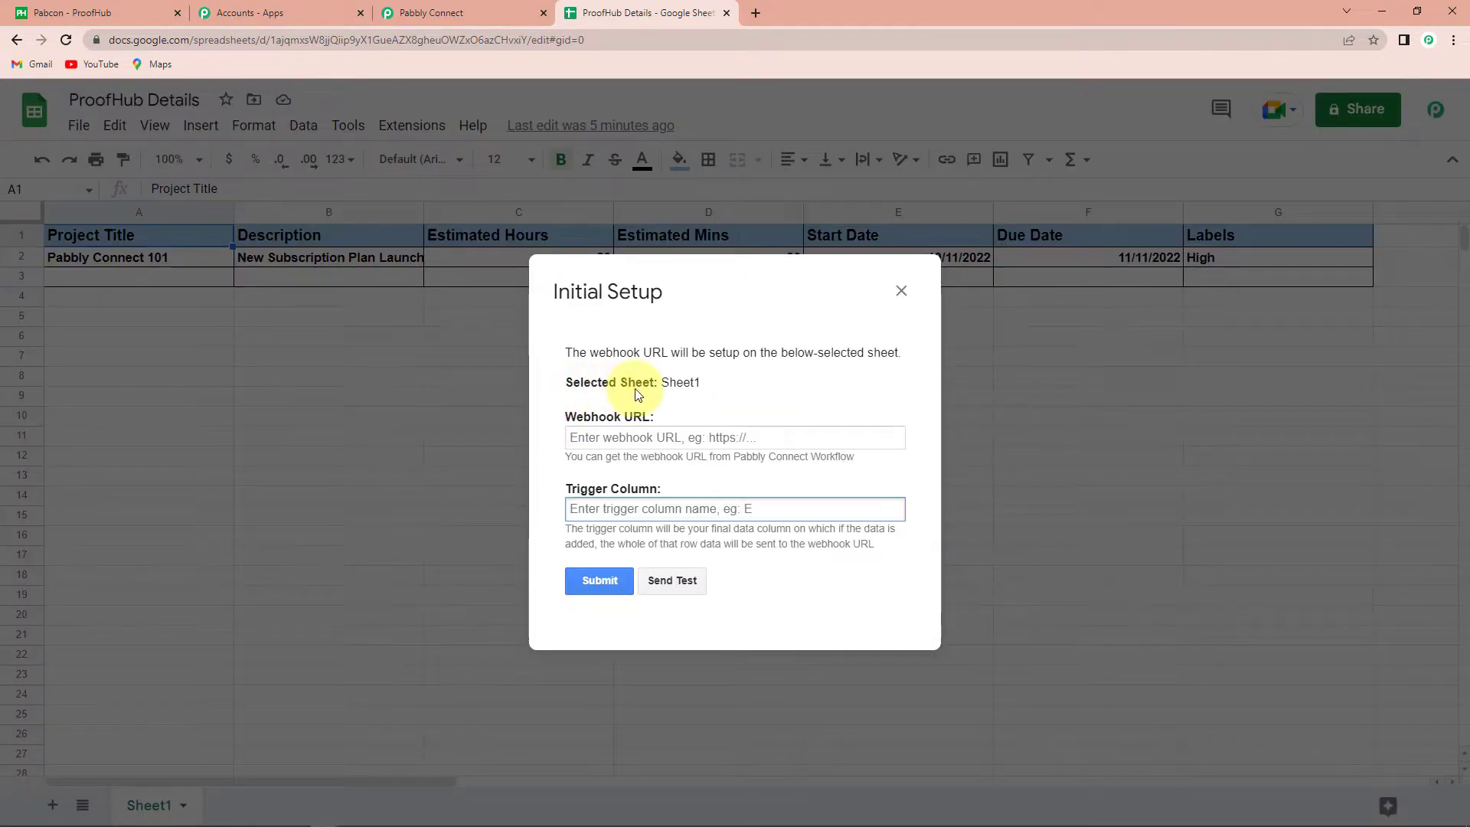
Paste the webhook URL, set trigger column G, send test data and submit the setup
{"action": "left_click", "coordinate": [585, 437]}
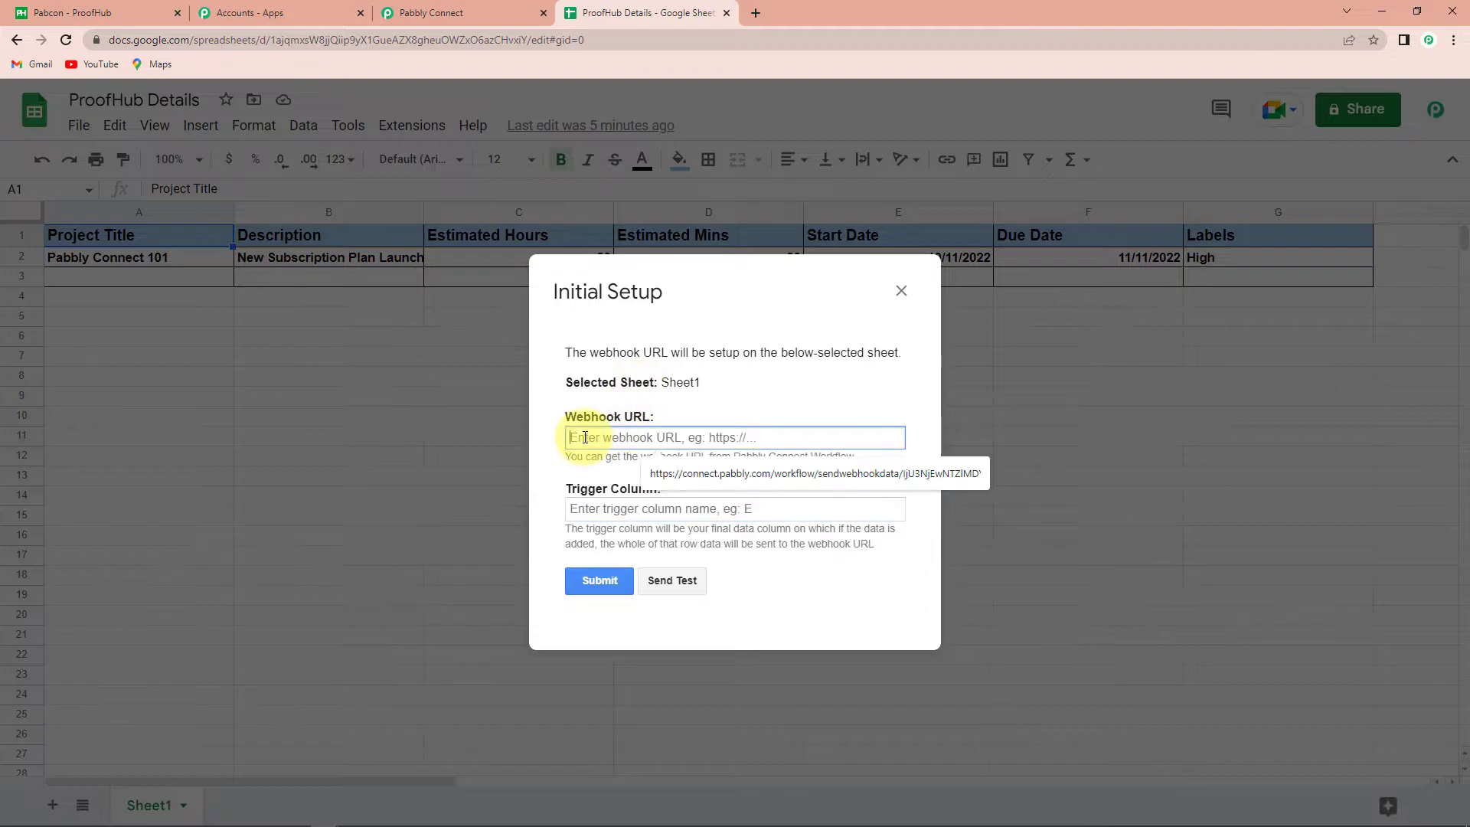
{"action": "key", "text": "ctrl+v"}
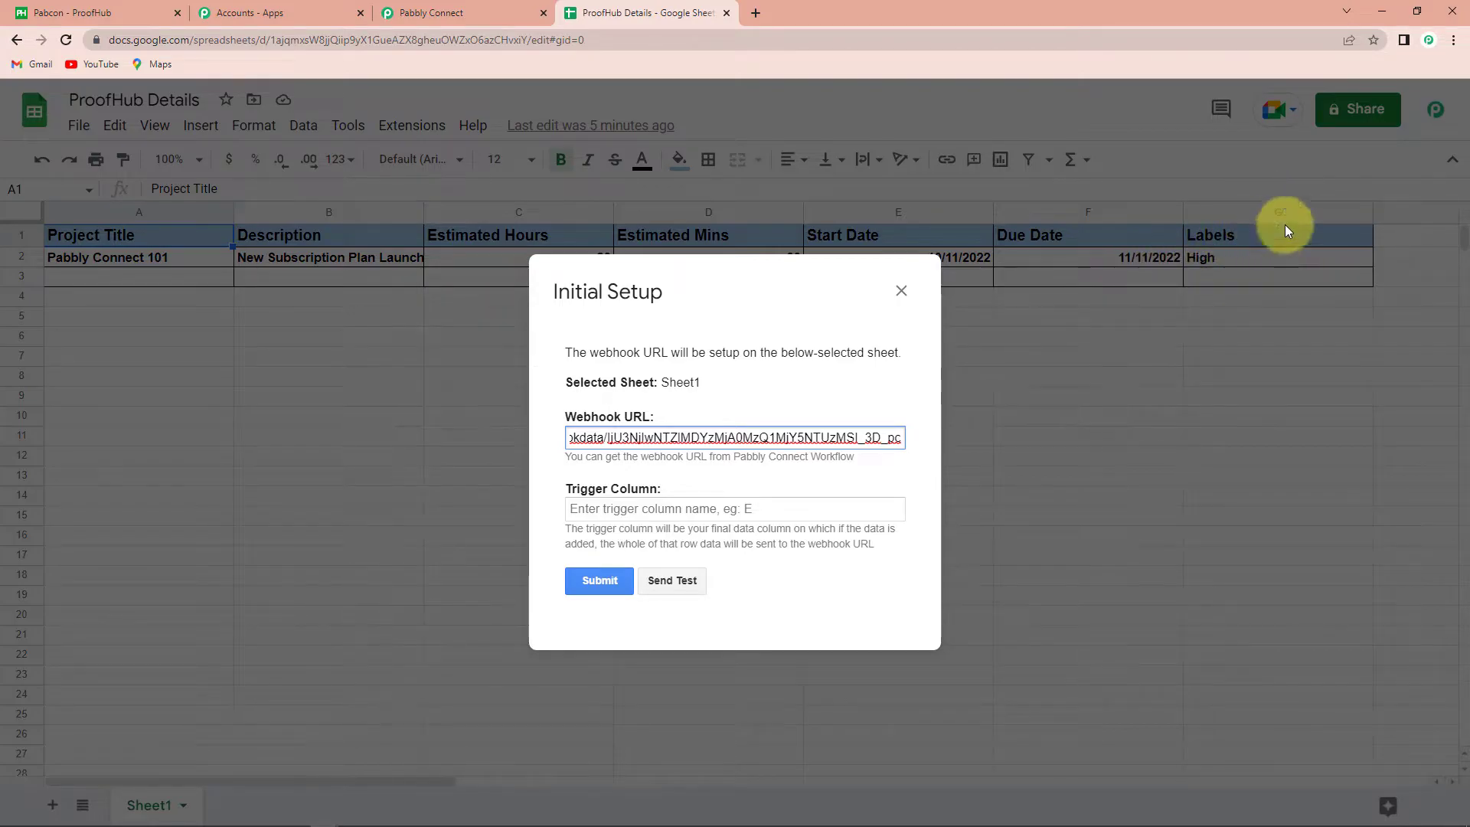
{"action": "left_click", "coordinate": [667, 510]}
{"action": "type", "text": "G"}
{"action": "left_click", "coordinate": [672, 580]}
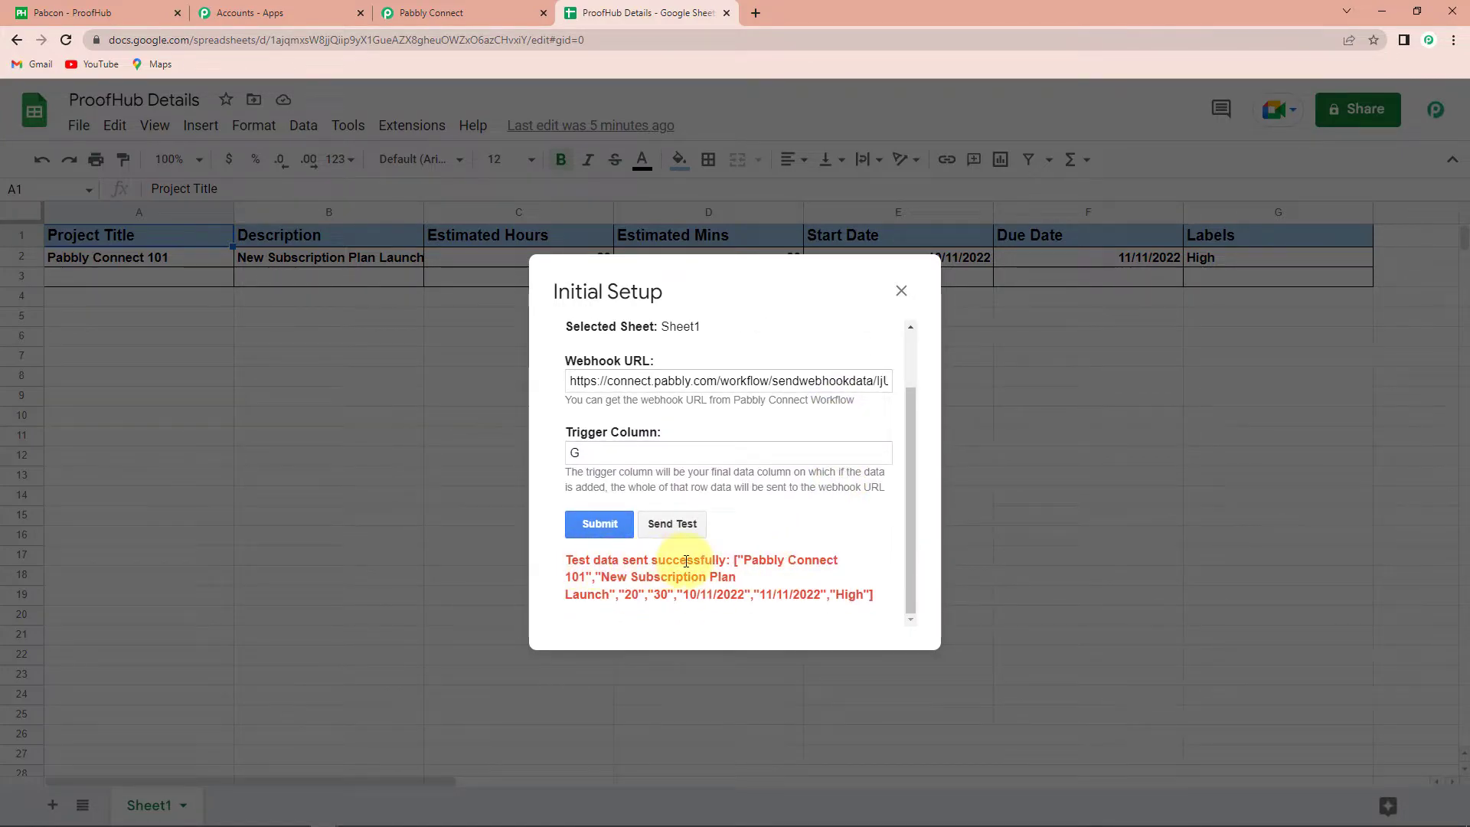
{"action": "left_click", "coordinate": [600, 524]}
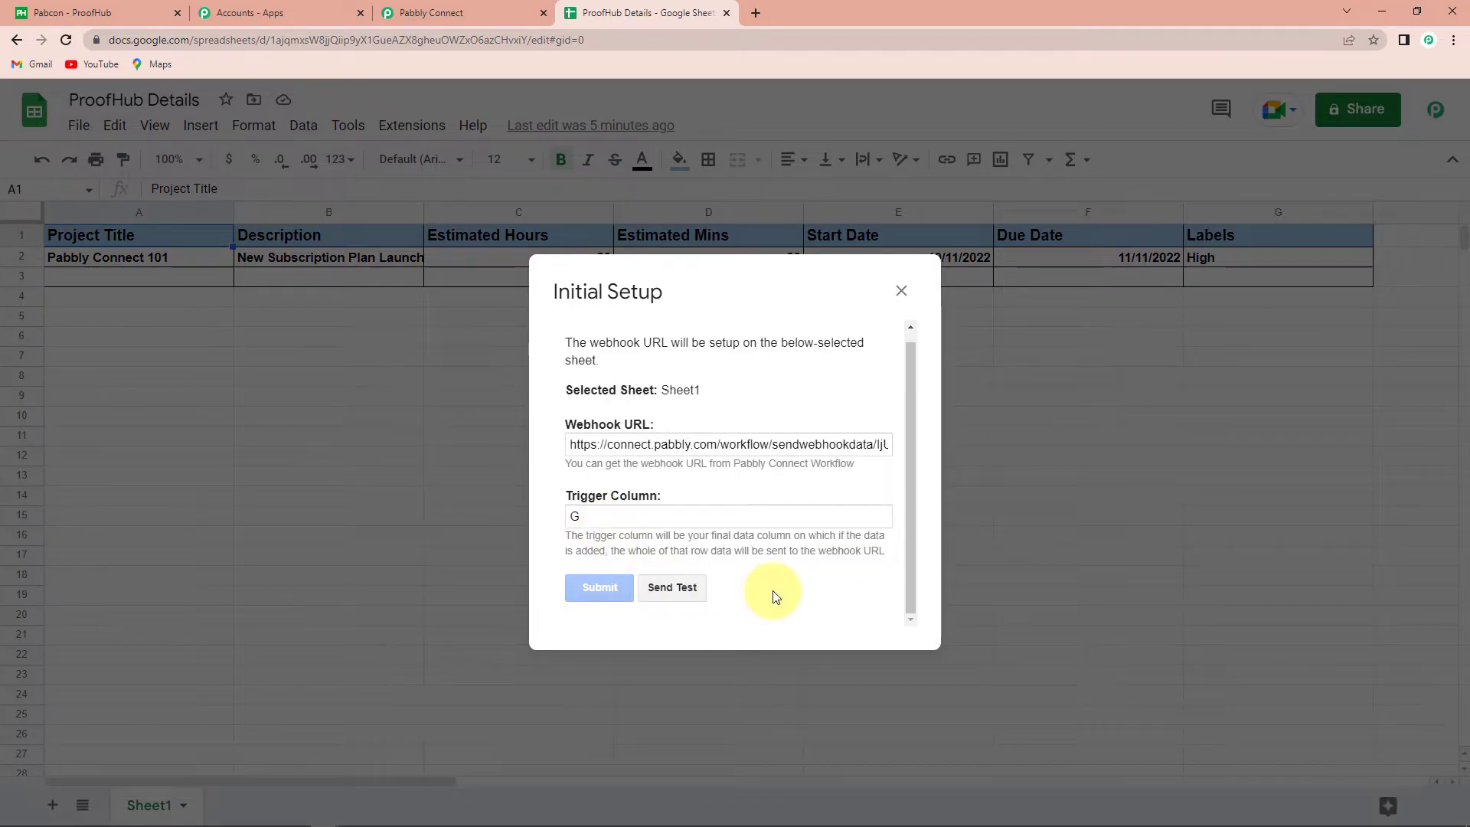
{"action": "left_click", "coordinate": [440, 13]}
Check the received test row, from Project Title 'Pabbly Connect 101' to Description 'New Subscription Plan Launch'
{"action": "scroll", "coordinate": [697, 453], "scroll_direction": "down", "scroll_amount": 9}
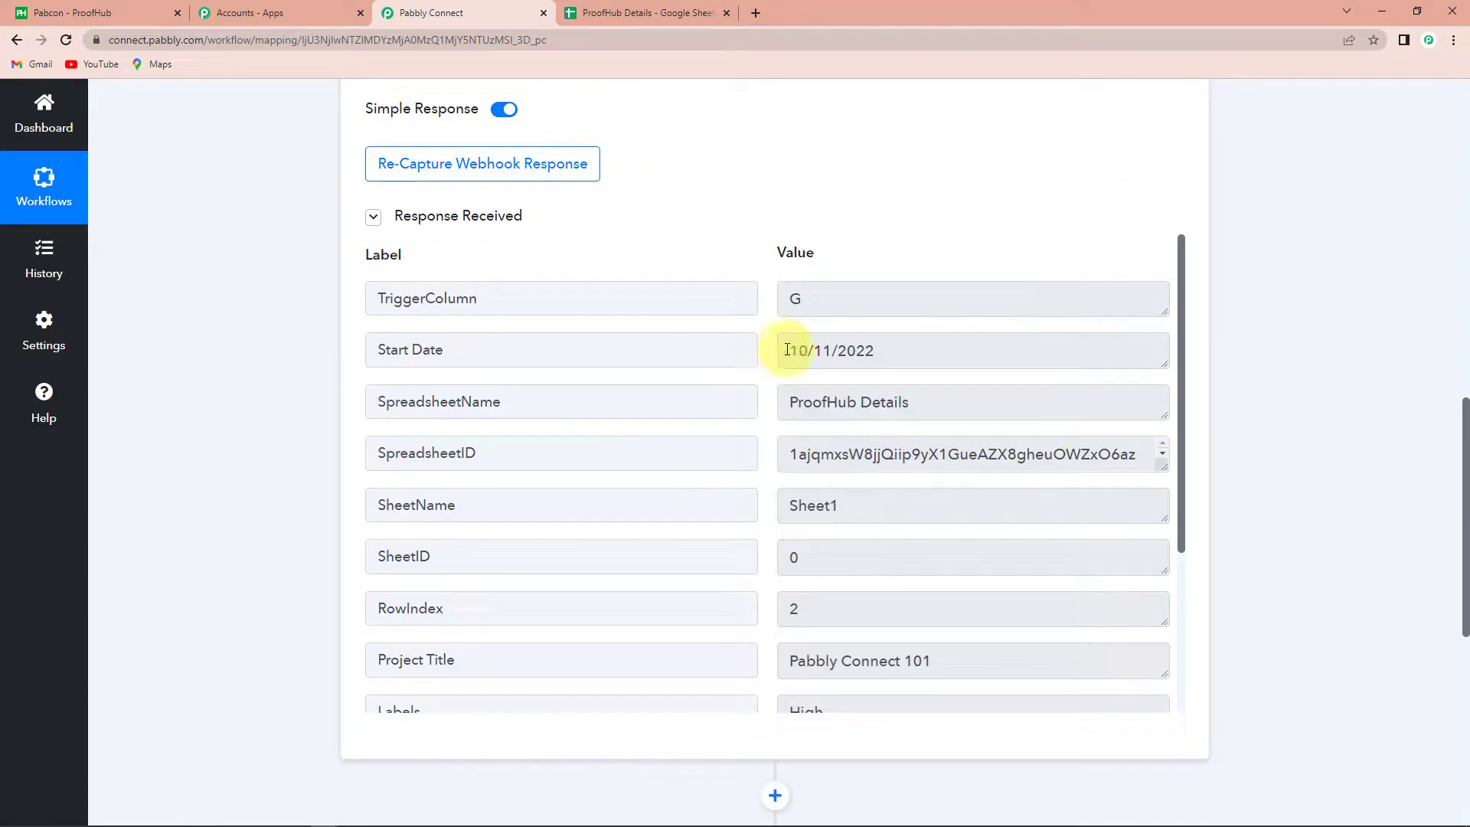
{"action": "left_click", "coordinate": [605, 10]}
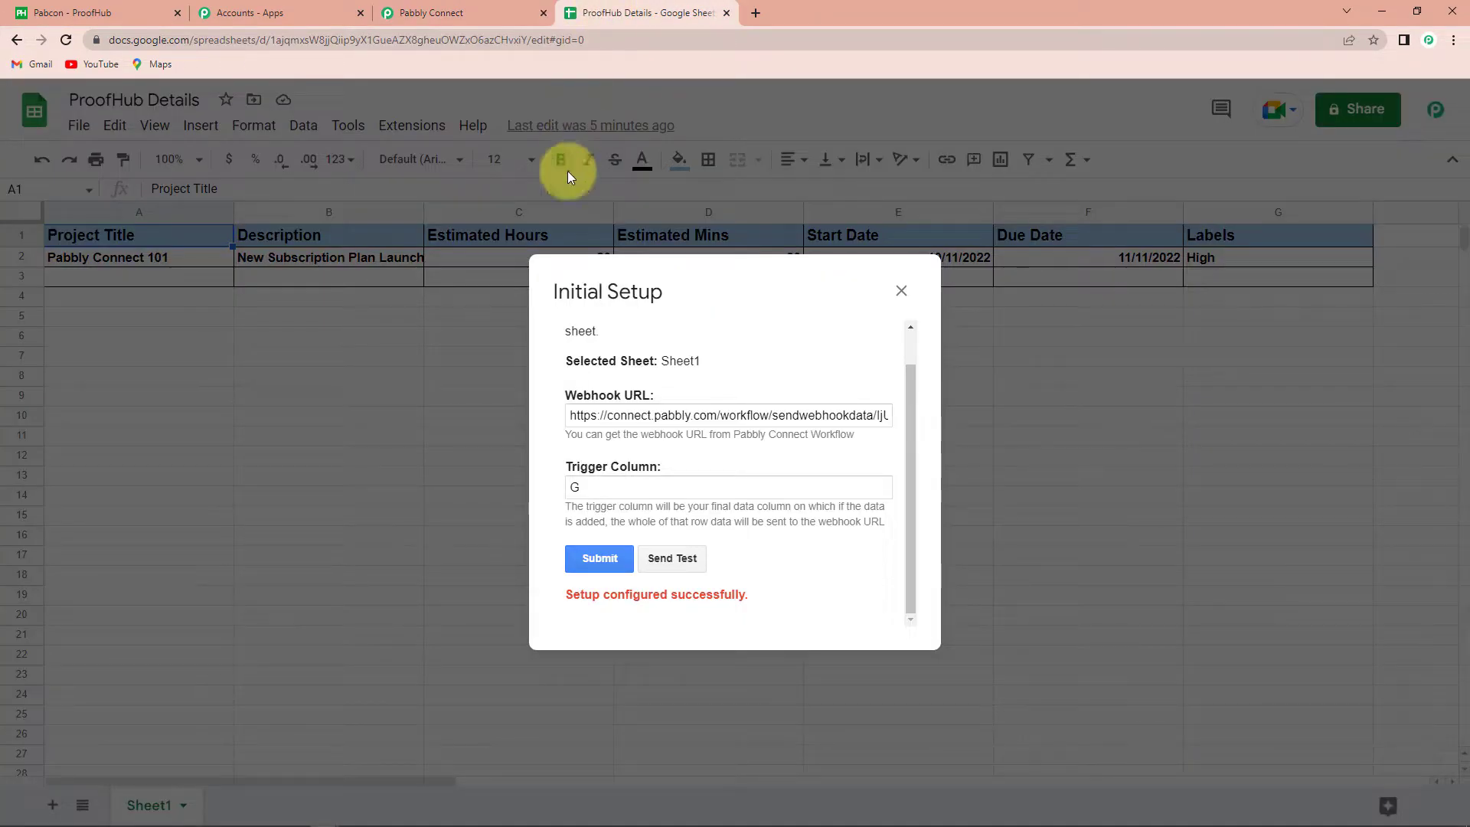
{"action": "key", "text": "Escape"}
{"action": "left_click", "coordinate": [412, 125]}
{"action": "mouse_move", "coordinate": [459, 383]}
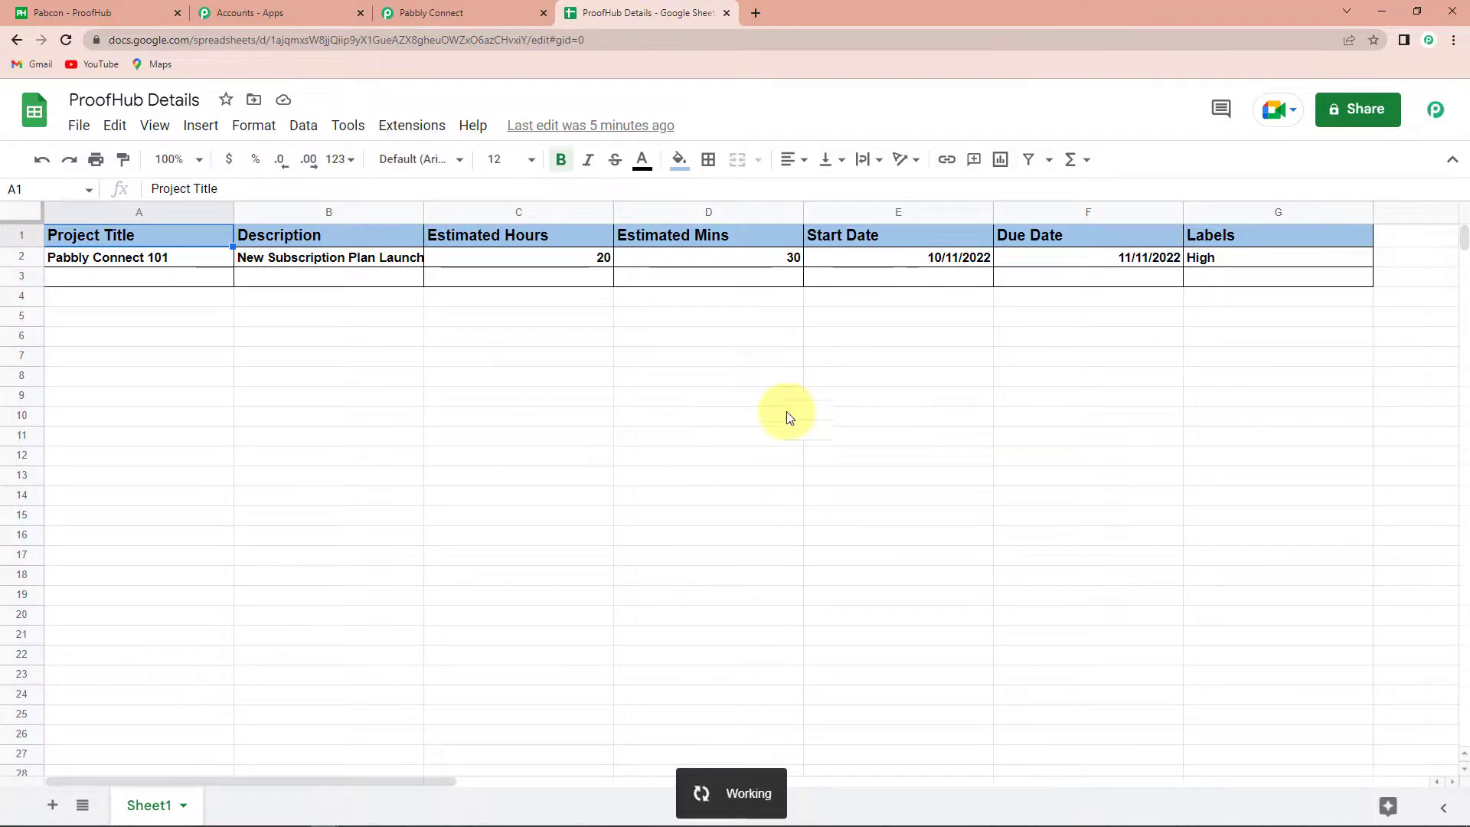
{"action": "left_click", "coordinate": [460, 12]}
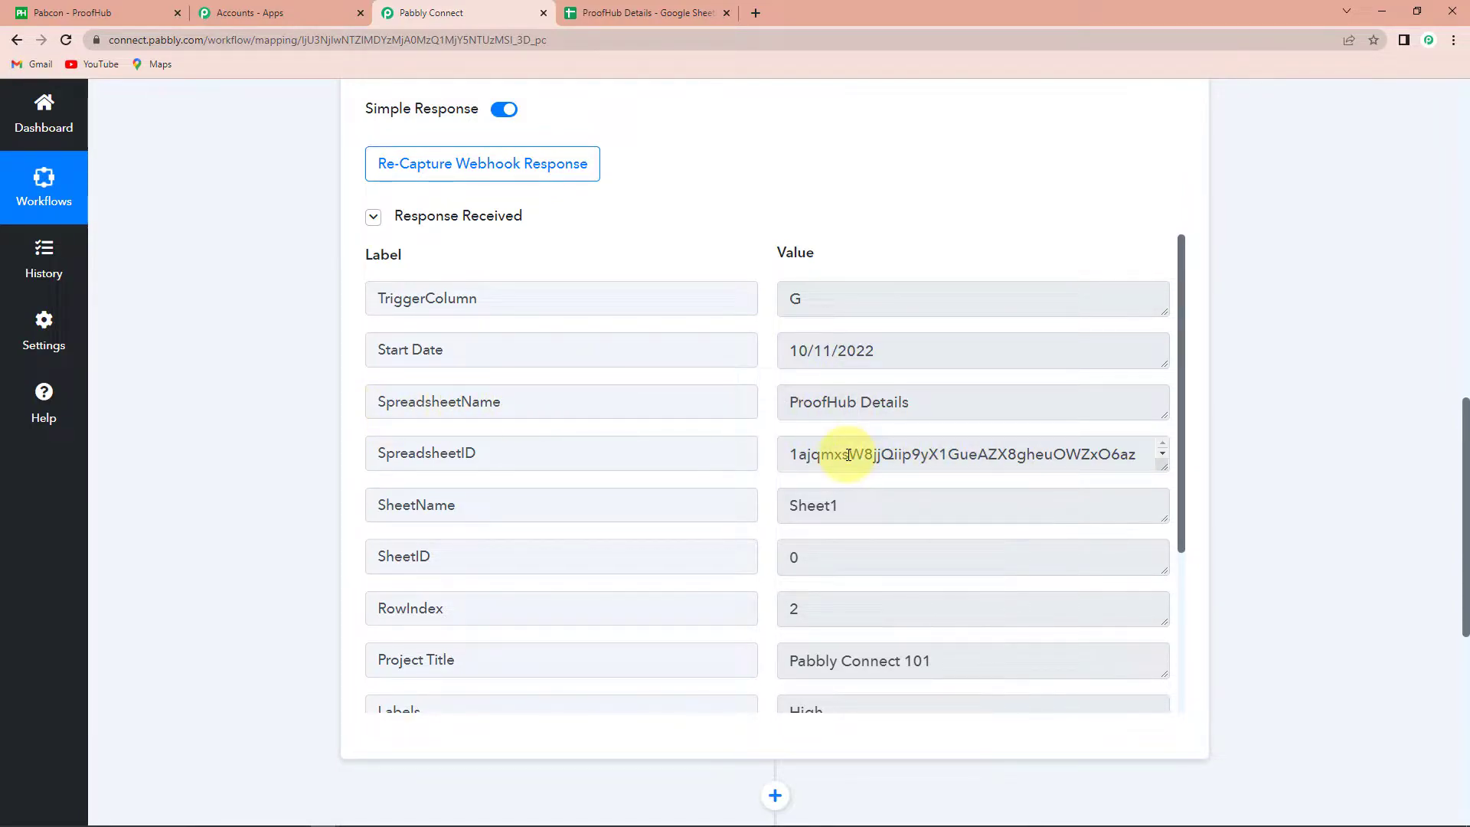
{"action": "scroll", "coordinate": [866, 548], "scroll_direction": "down", "scroll_amount": 5}
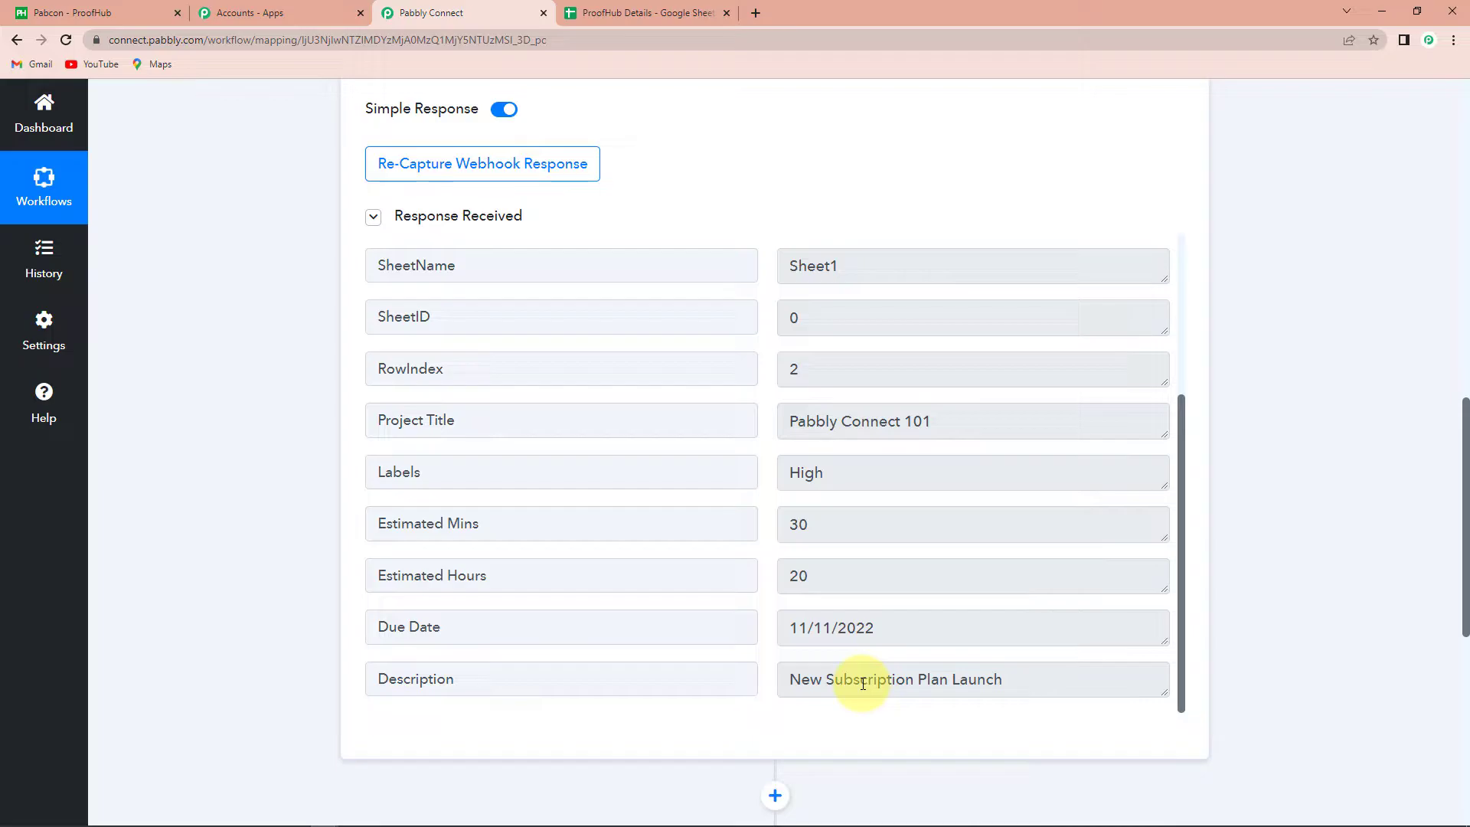
{"action": "scroll", "coordinate": [1254, 480], "scroll_direction": "down", "scroll_amount": 8}
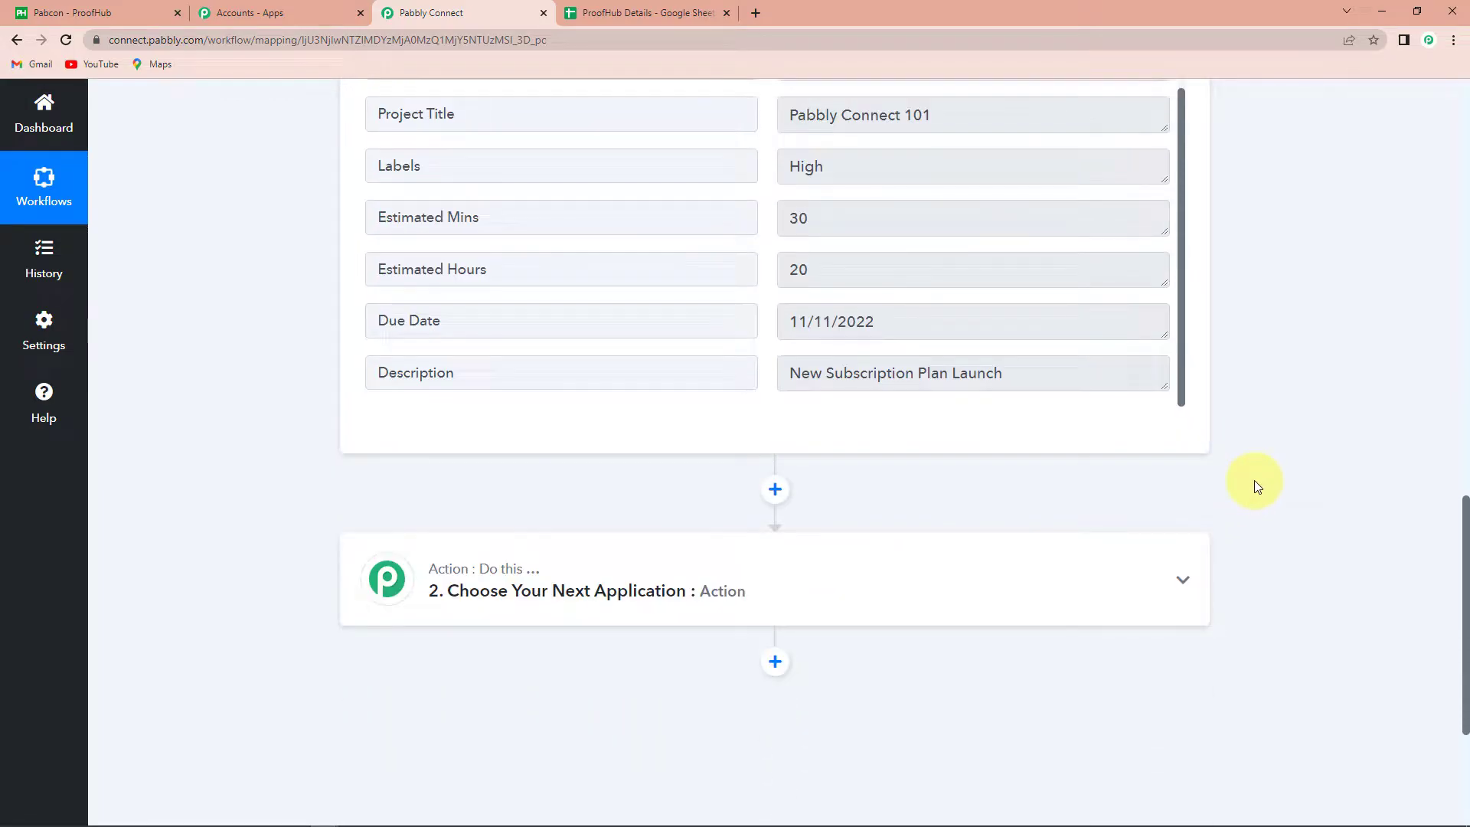
Set the action step to ProofHub 'Create a Task' and open its account connection panel
{"action": "left_click", "coordinate": [663, 326]}
{"action": "left_click", "coordinate": [525, 407]}
{"action": "type", "text": "proofhub"}
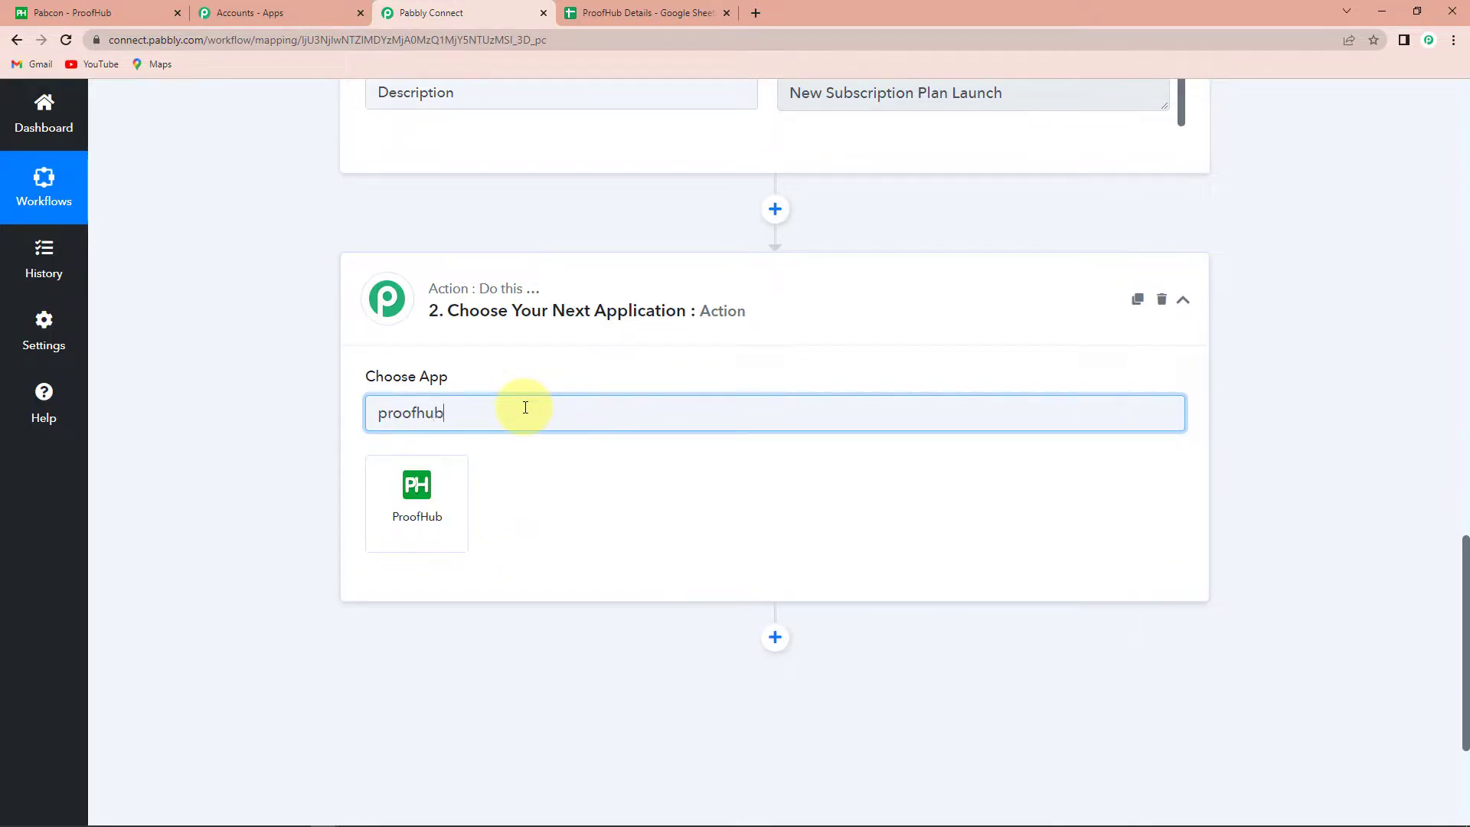
{"action": "left_click", "coordinate": [456, 499]}
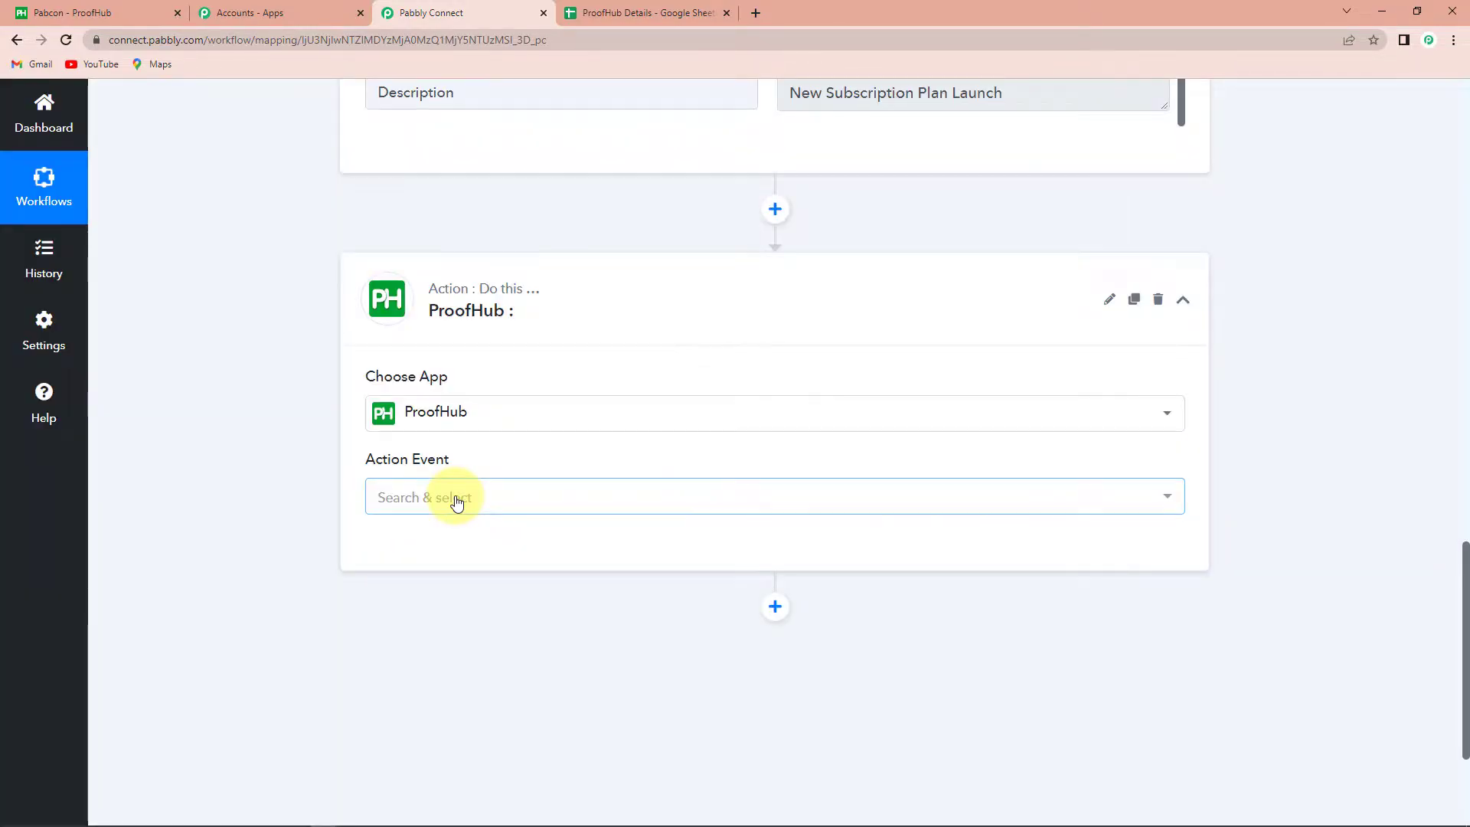
{"action": "left_click", "coordinate": [453, 499]}
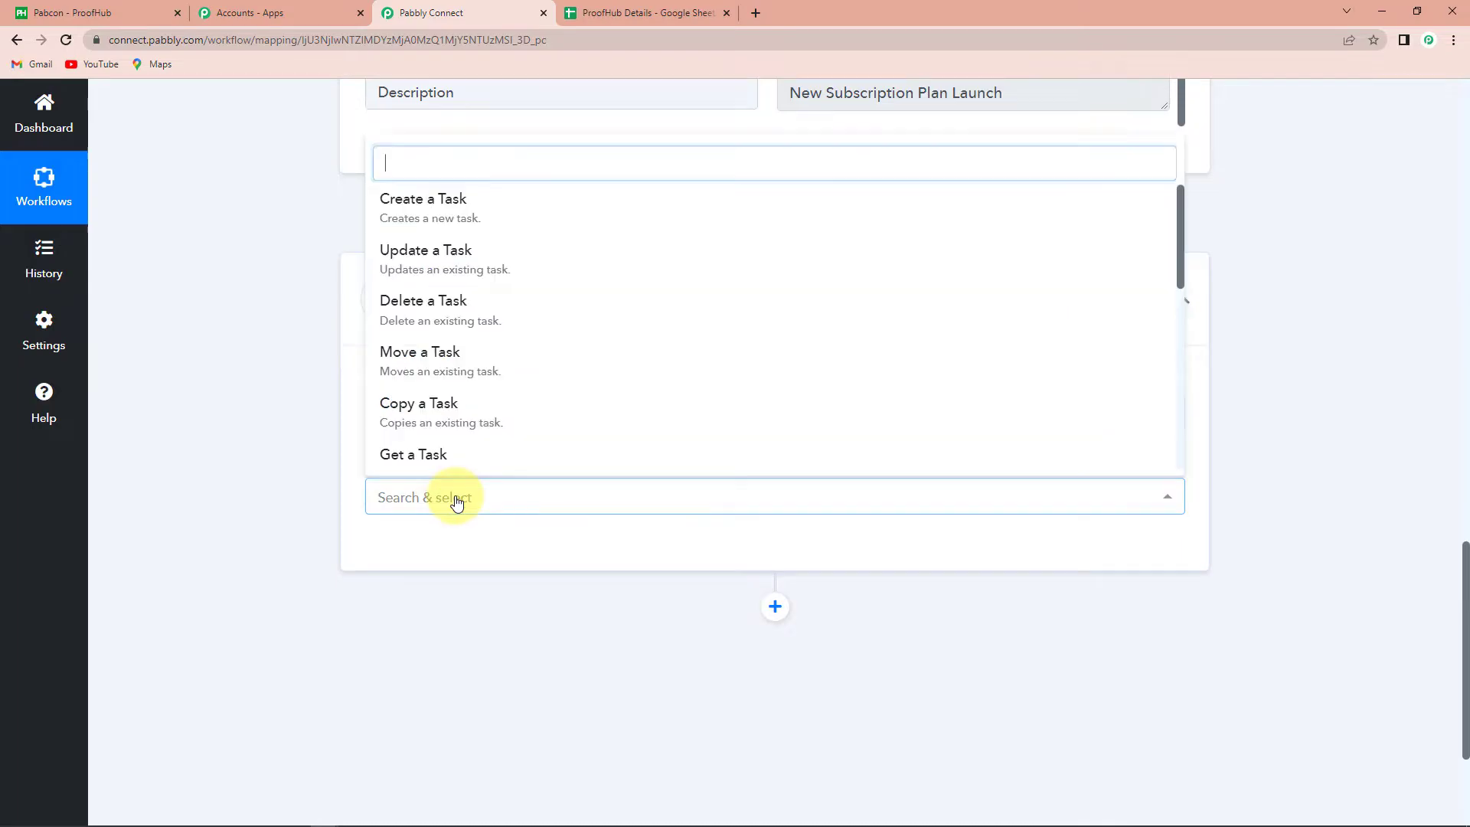
{"action": "left_click", "coordinate": [420, 213]}
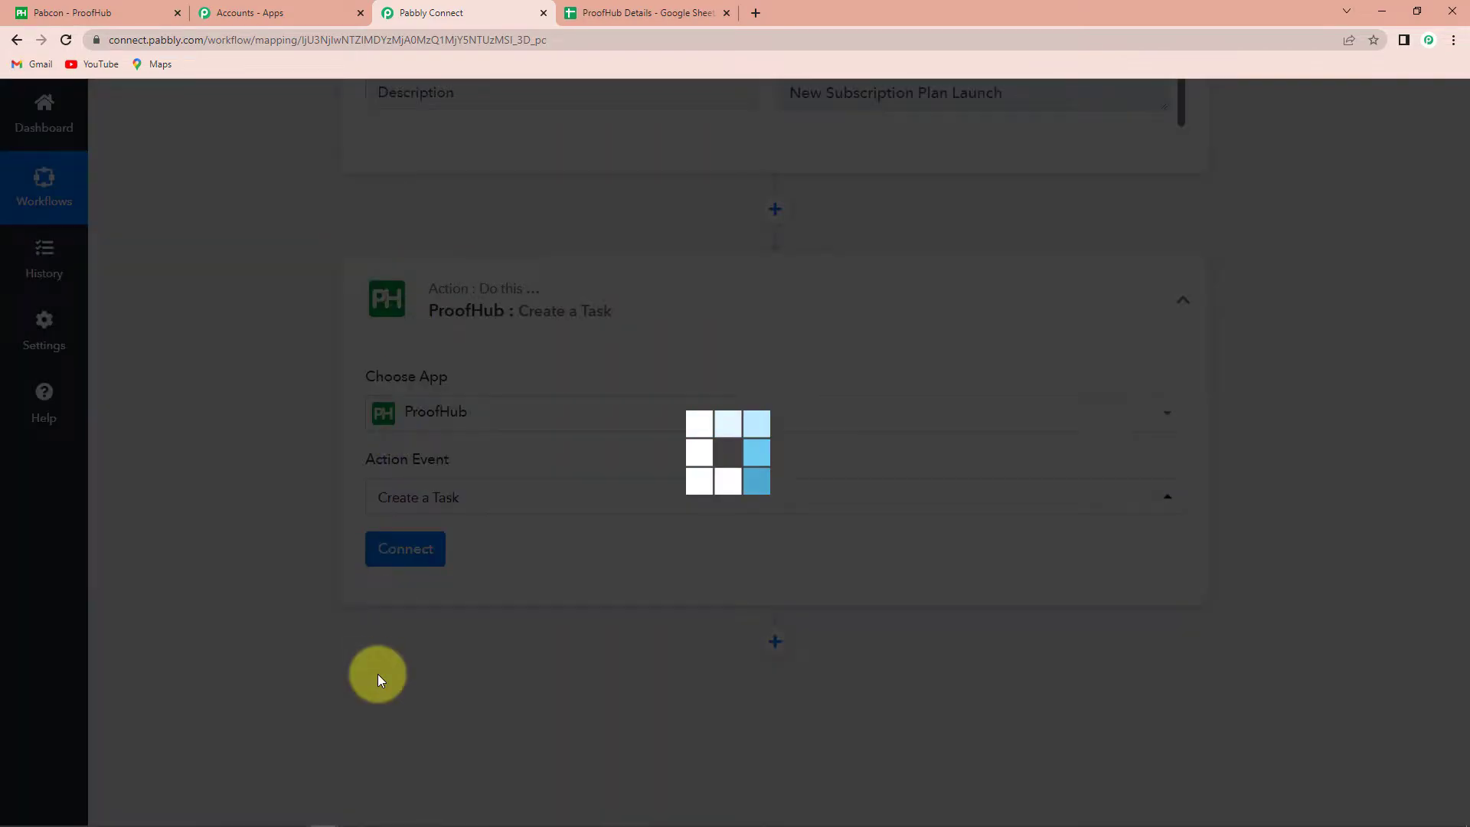
{"action": "left_click", "coordinate": [404, 556]}
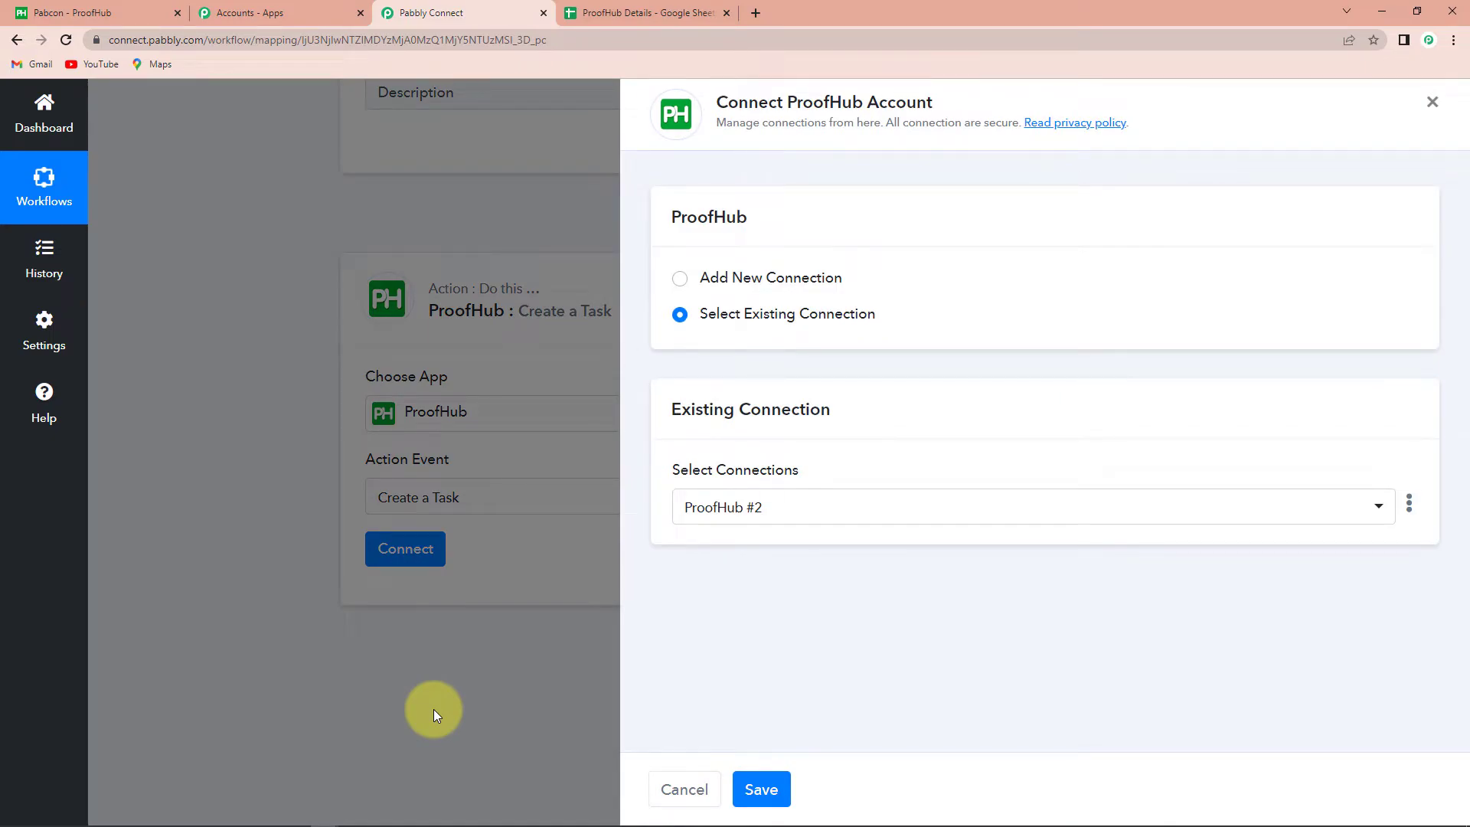
Add a new connection ProofHub #3 and switch to the ProofHub dashboard
{"action": "left_click", "coordinate": [680, 280]}
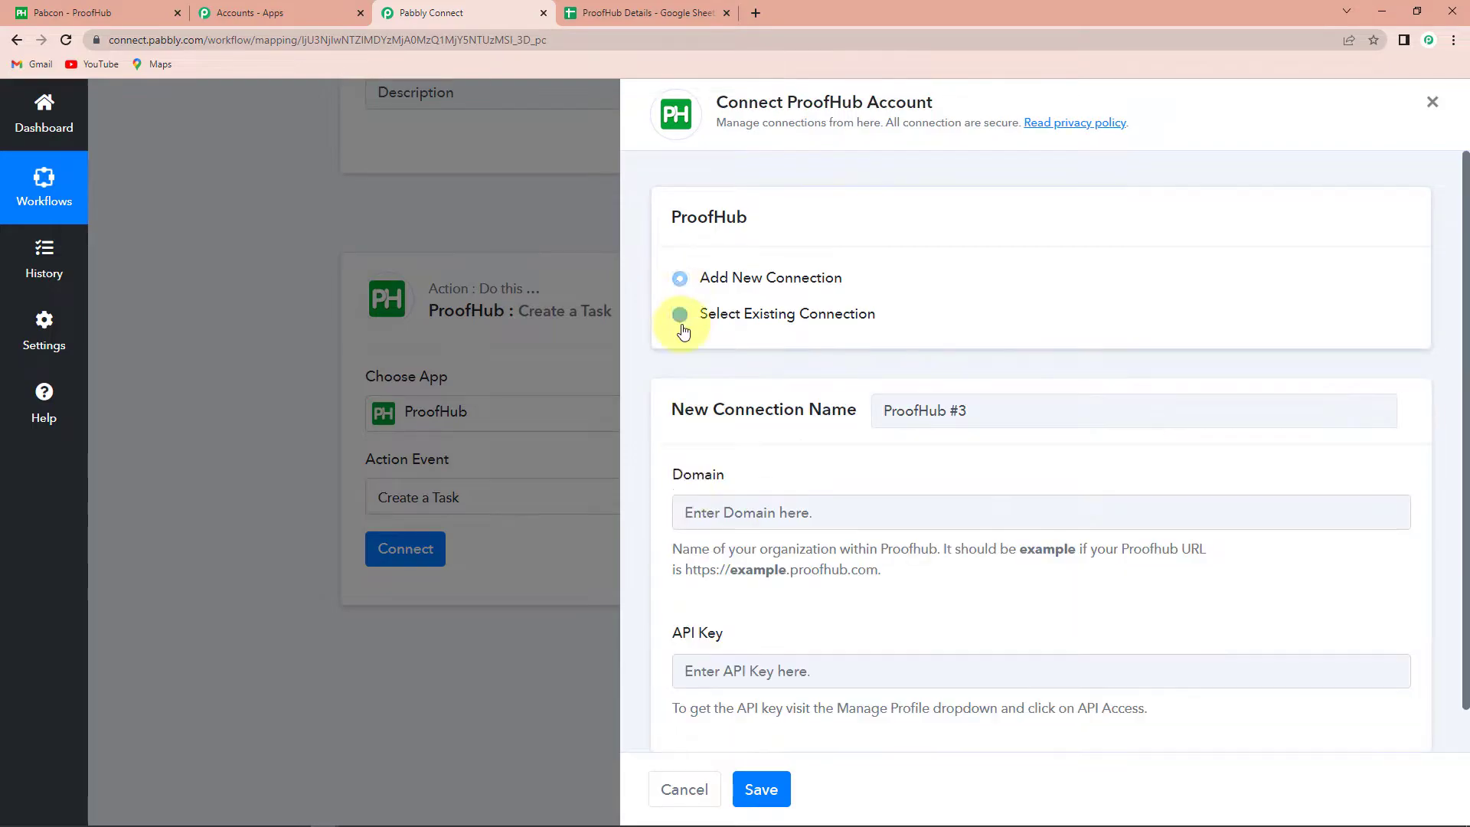
{"action": "scroll", "coordinate": [873, 536], "scroll_direction": "down", "scroll_amount": 1}
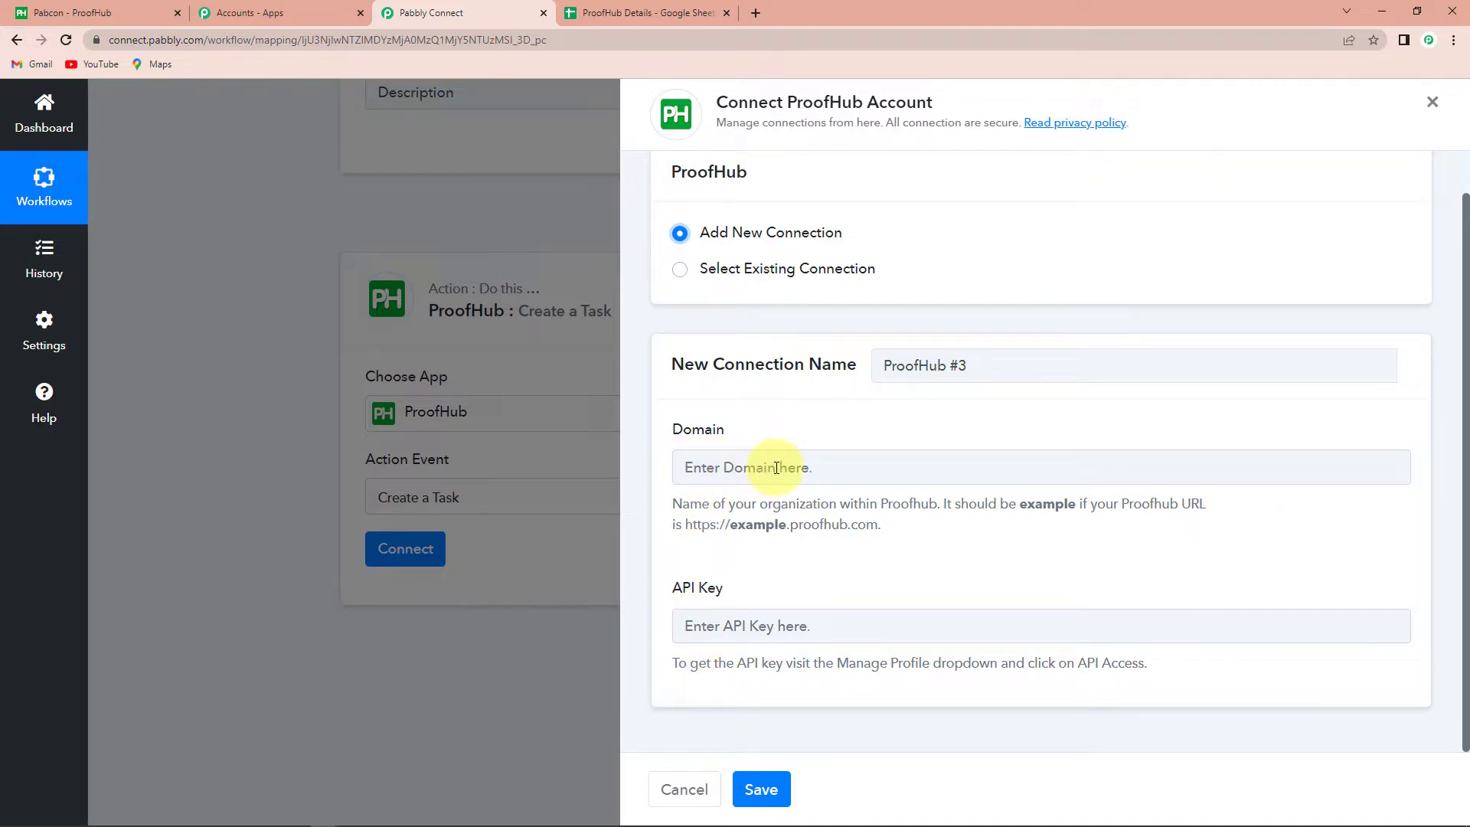
{"action": "left_click", "coordinate": [90, 14]}
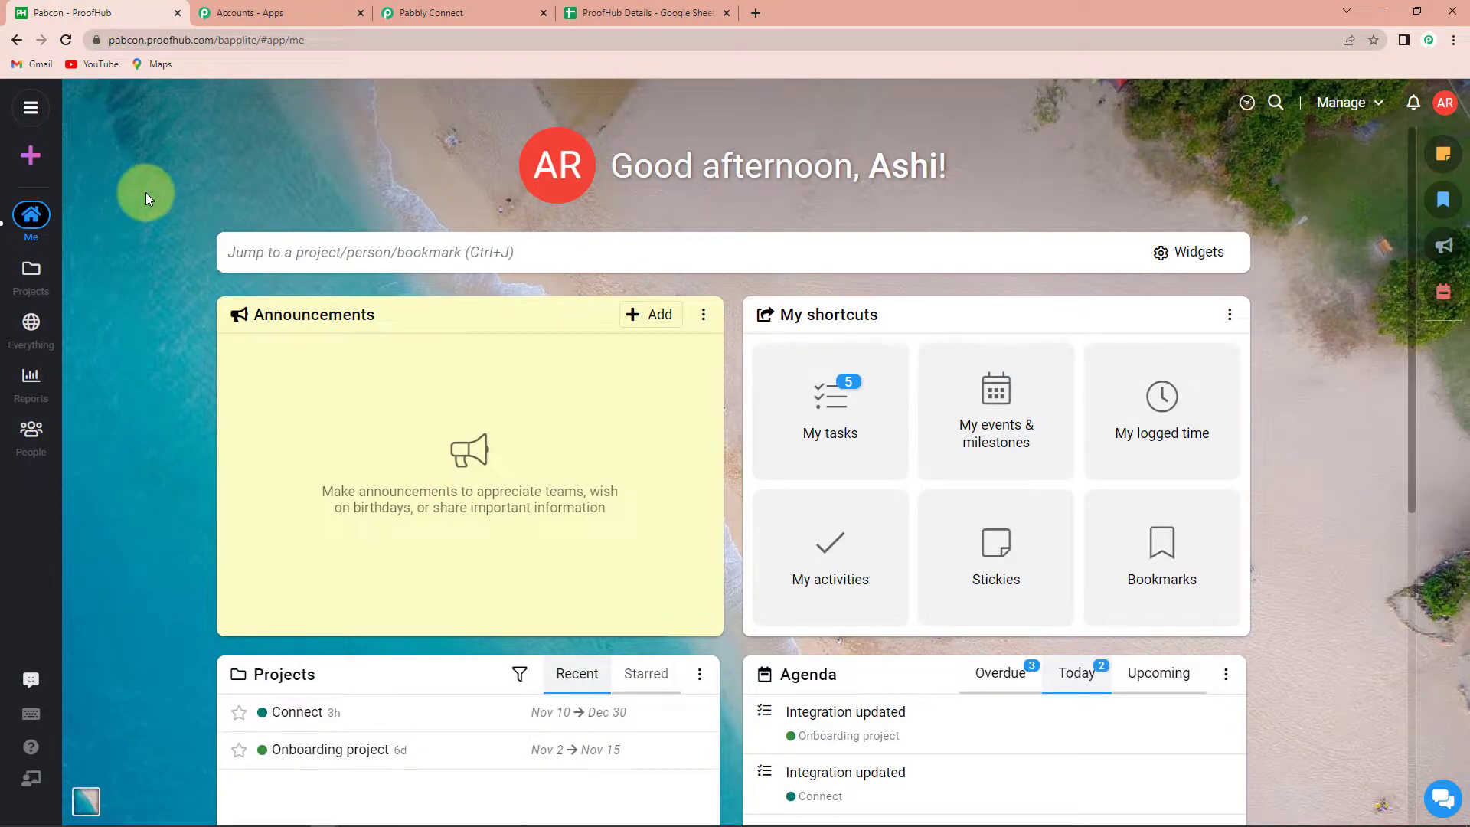
Copy the 'pabcon' subdomain from the ProofHub URL into the connection's Domain field
{"action": "left_click", "coordinate": [124, 41]}
{"action": "left_click", "coordinate": [141, 42]}
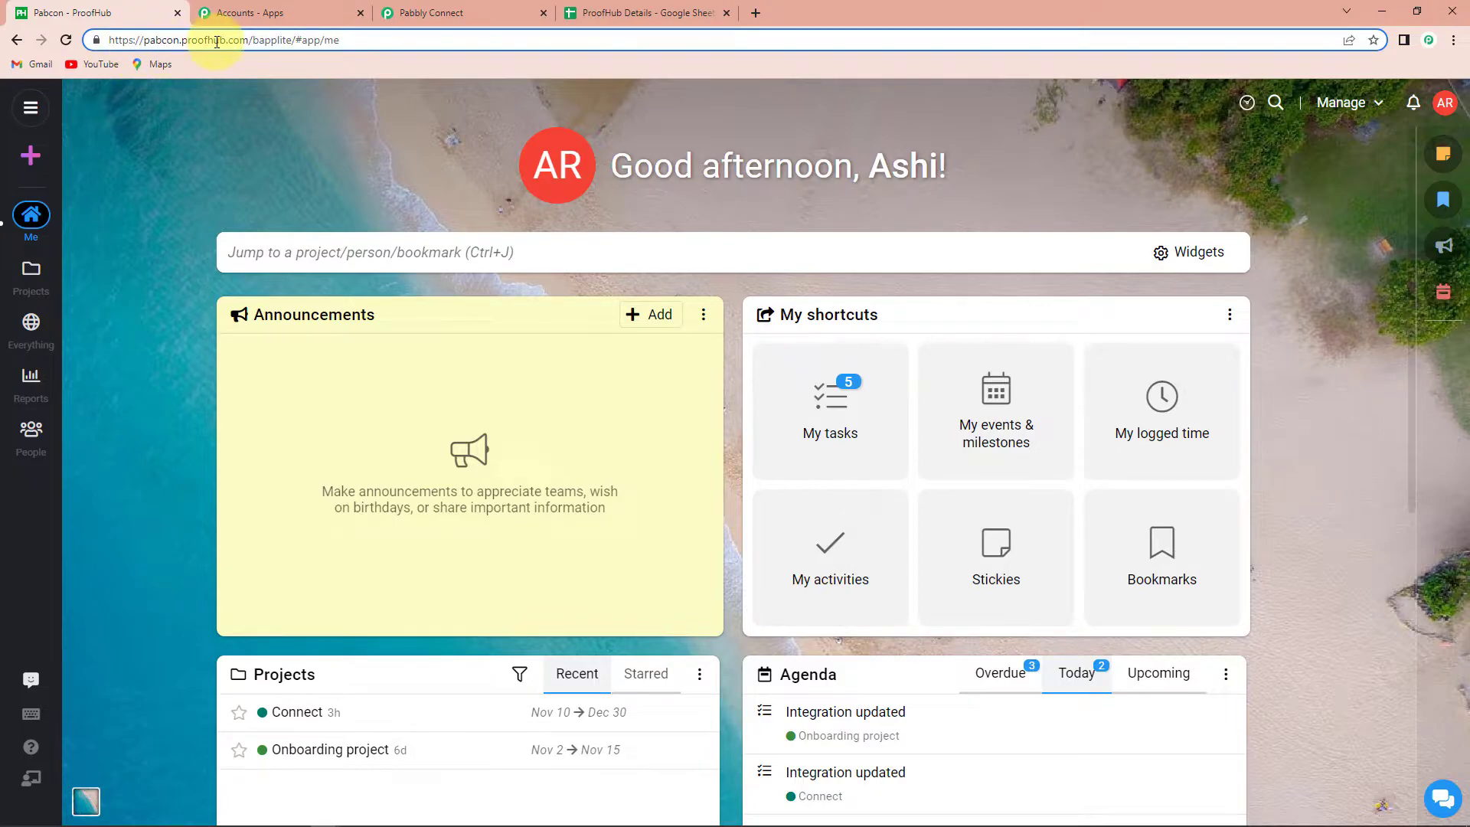
{"action": "right_click", "coordinate": [172, 47]}
{"action": "left_click", "coordinate": [213, 146]}
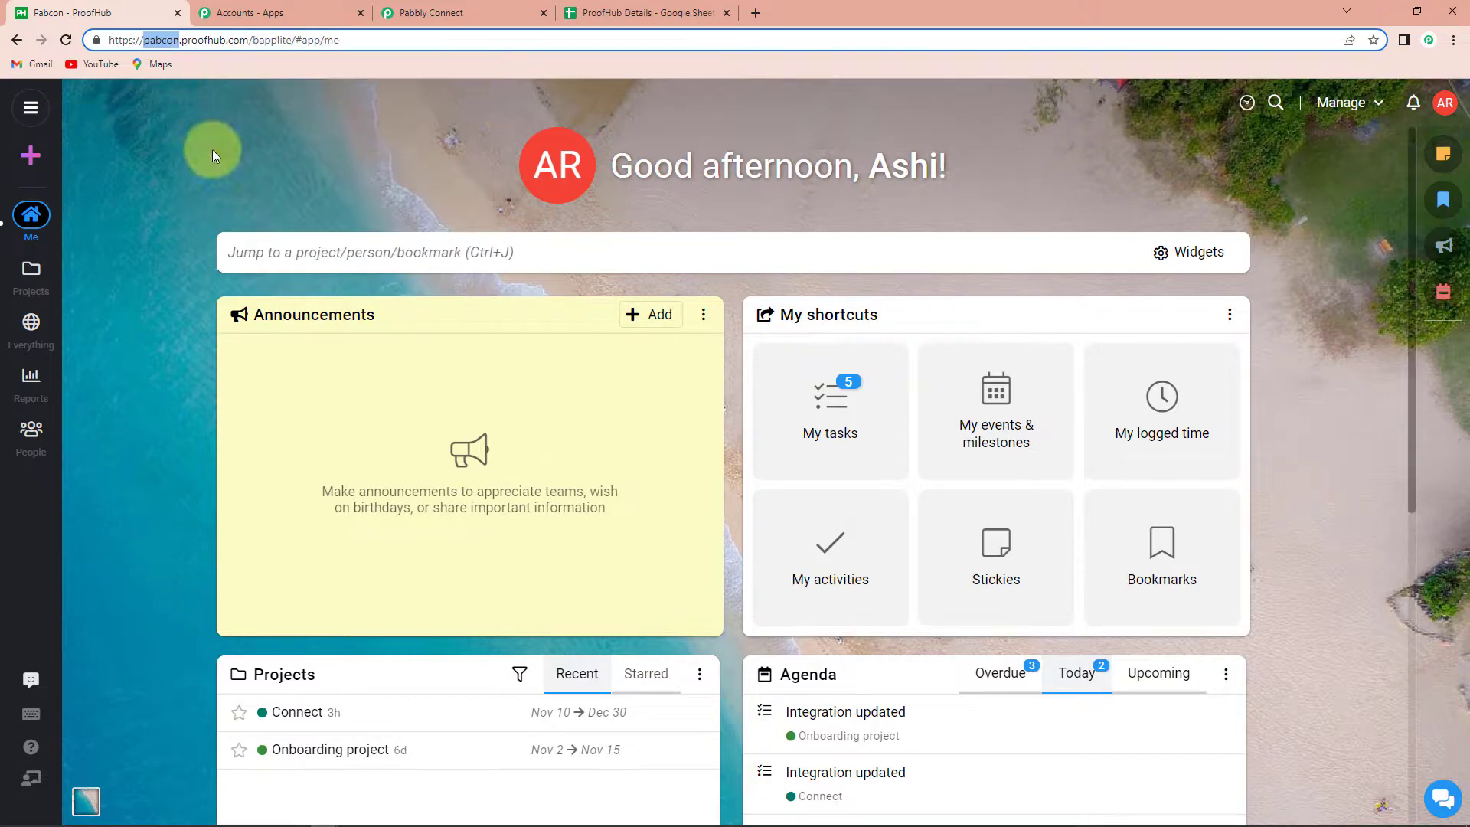
{"action": "left_click", "coordinate": [429, 13]}
{"action": "left_click", "coordinate": [744, 470]}
{"action": "key", "text": "ctrl+v"}
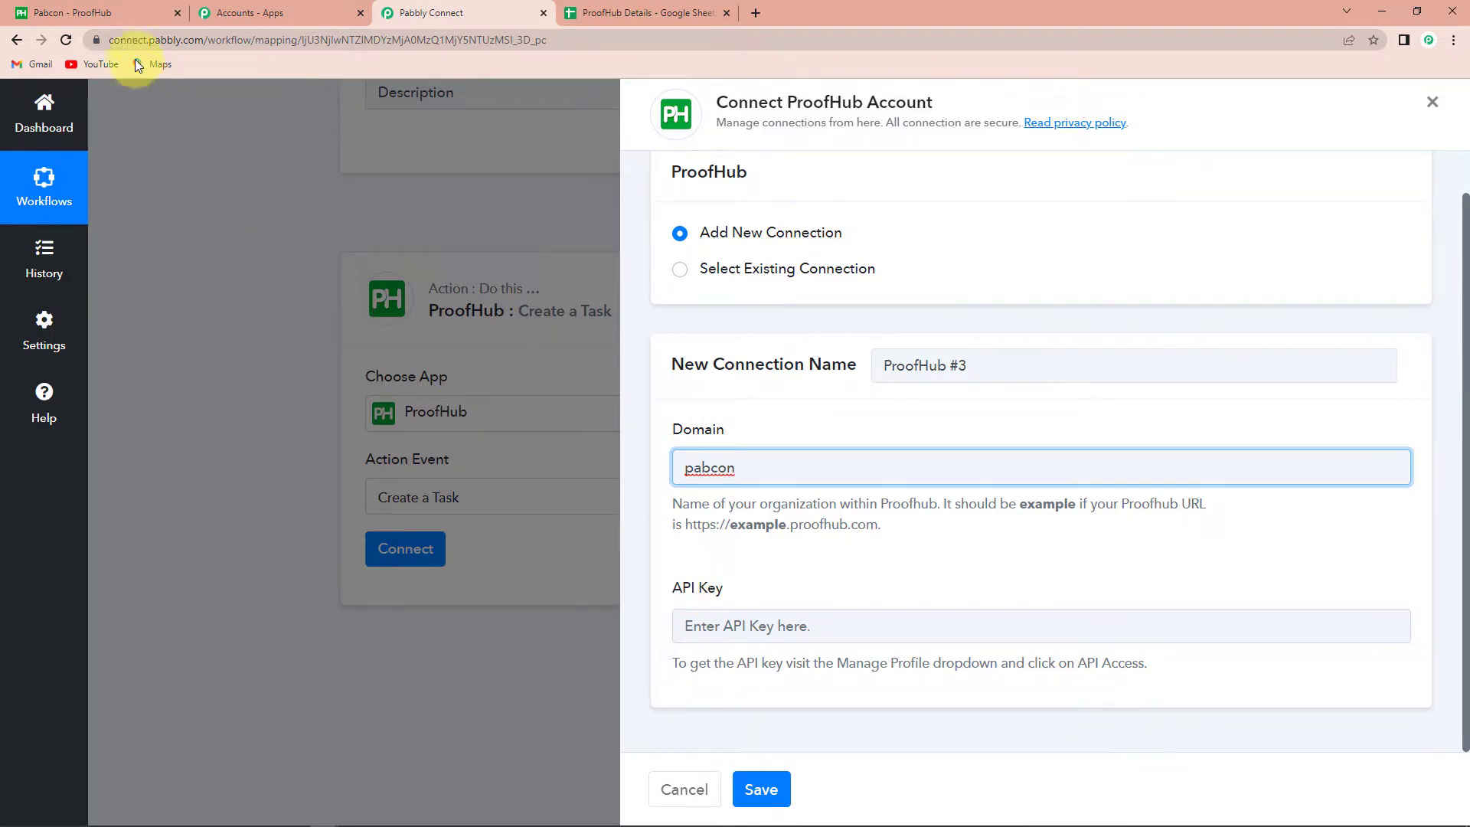
Copy the ProofHub API key from the account menu's API access page
{"action": "left_click", "coordinate": [123, 13]}
{"action": "double_click", "coordinate": [154, 40]}
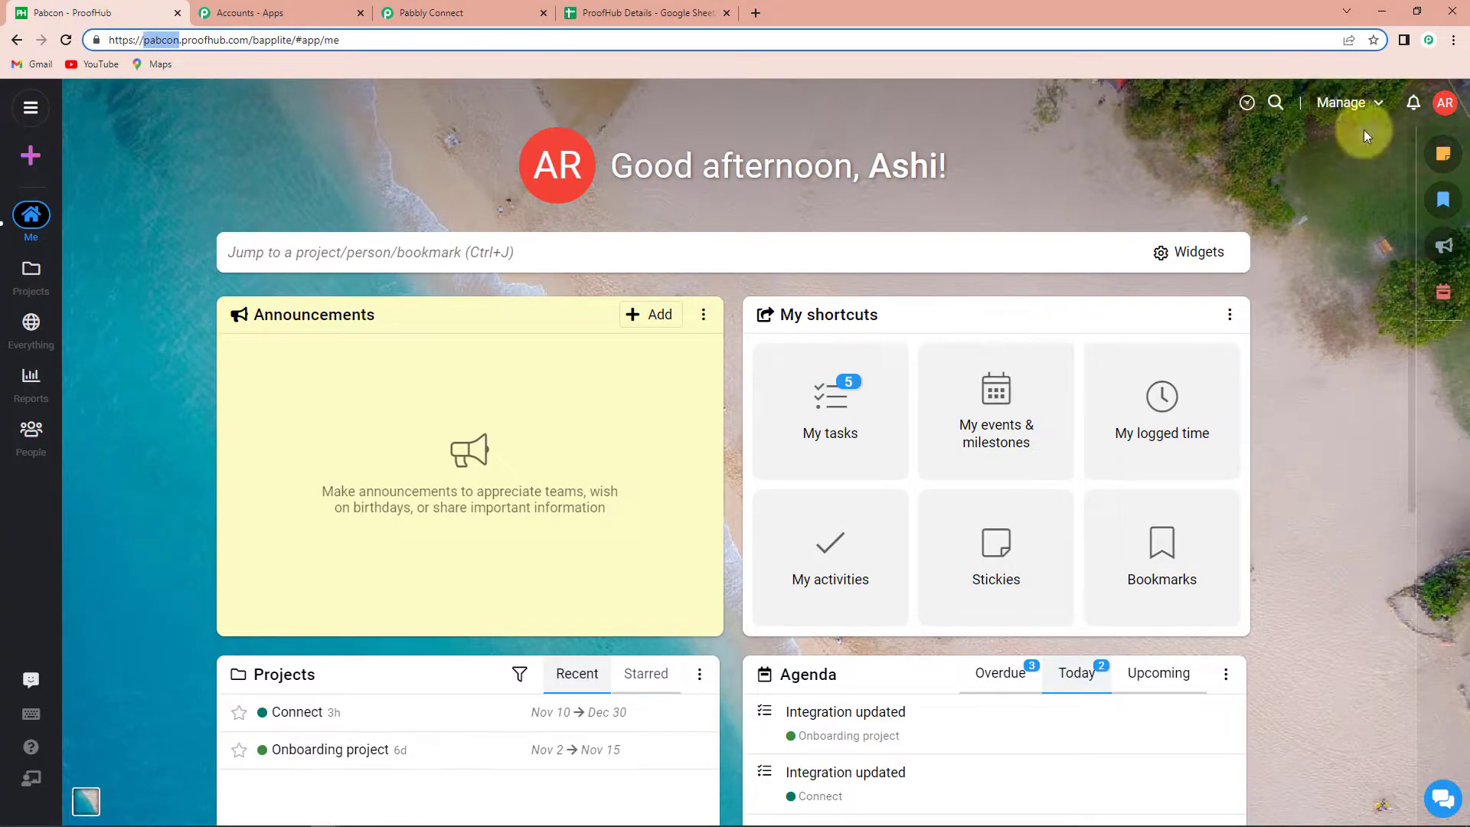
{"action": "left_click", "coordinate": [1448, 104]}
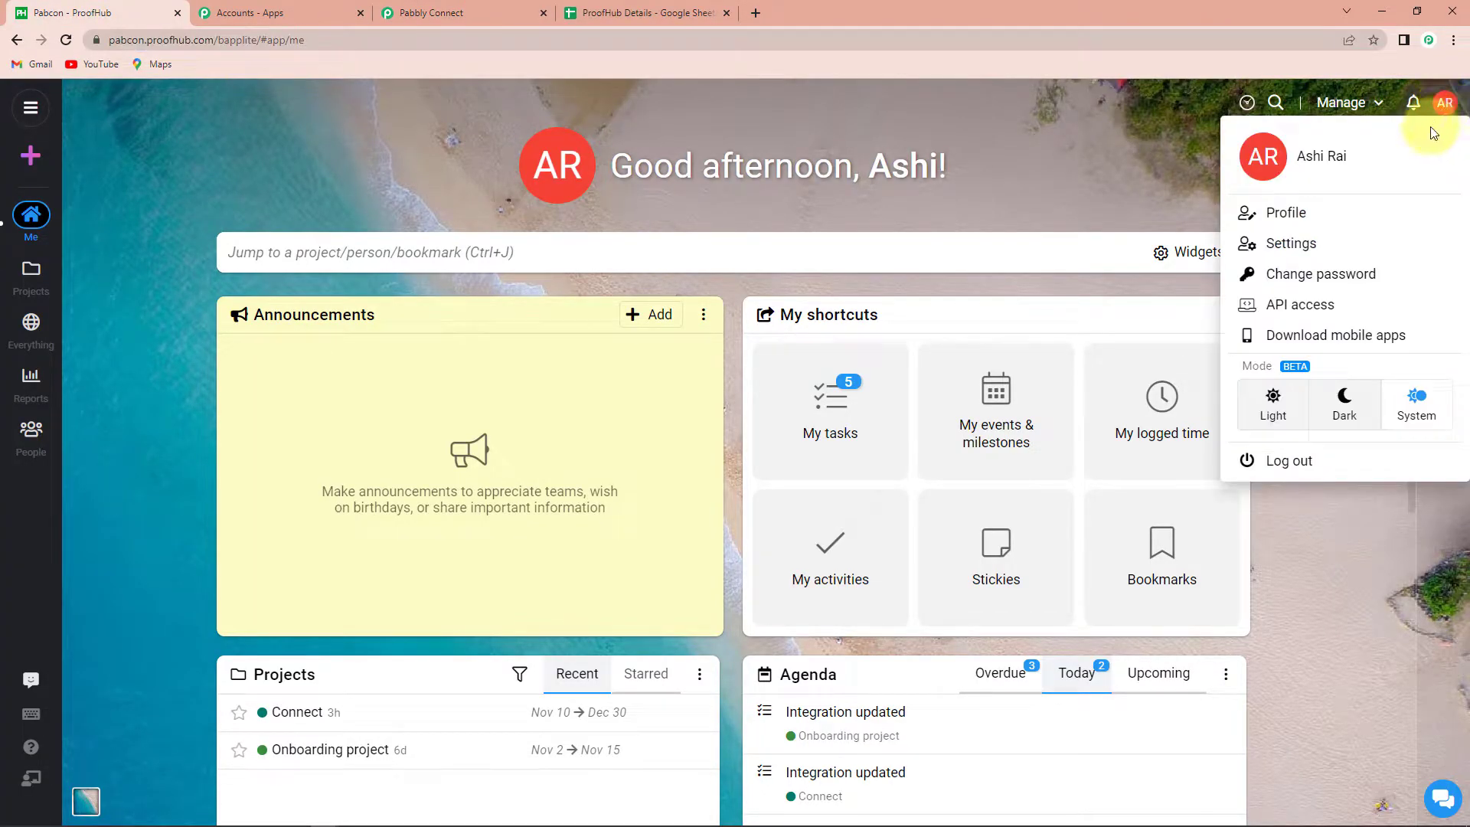
{"action": "left_click", "coordinate": [1296, 306]}
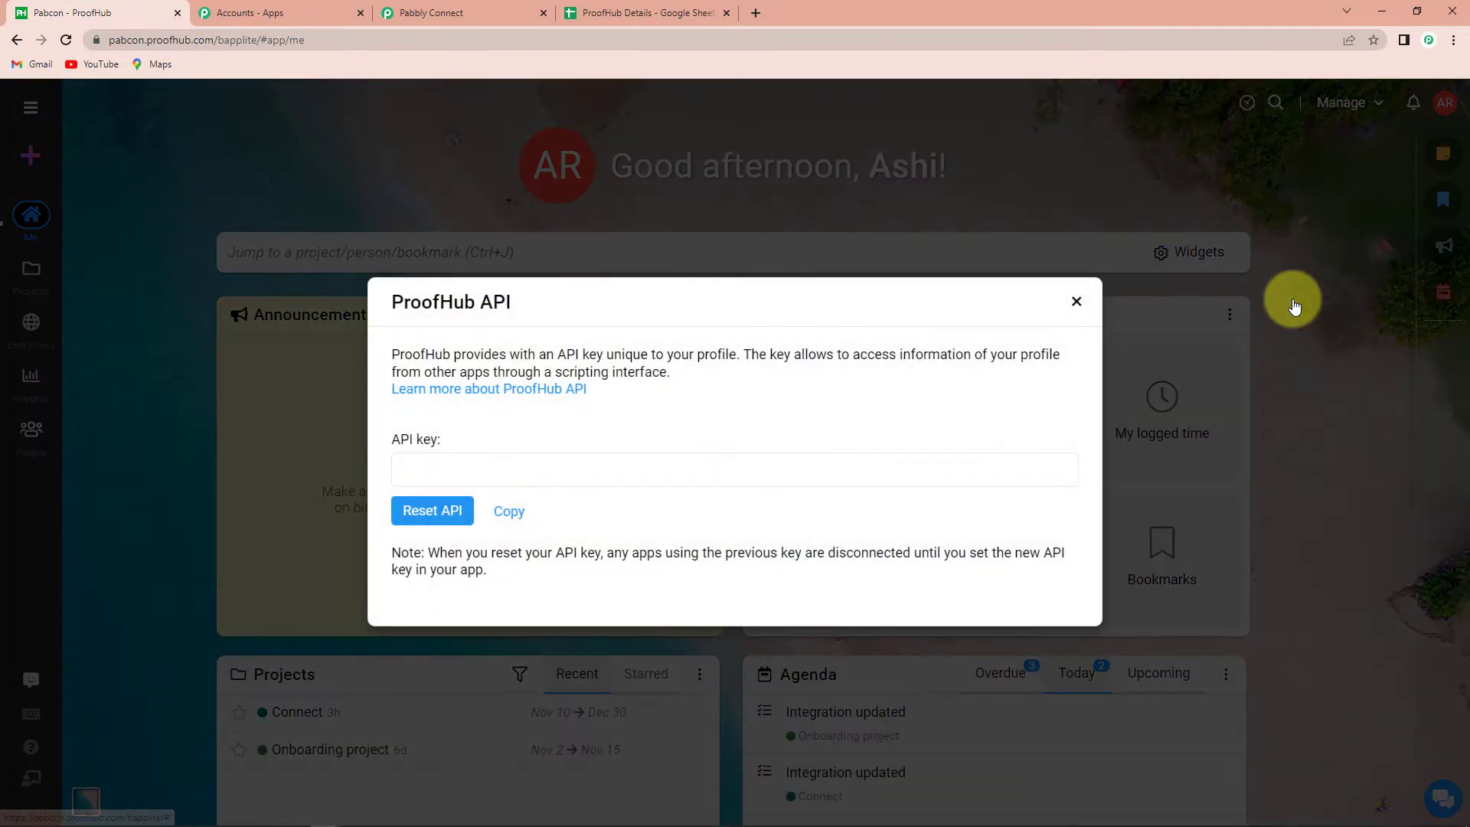
{"action": "left_click", "coordinate": [510, 511]}
{"action": "left_click", "coordinate": [514, 9]}
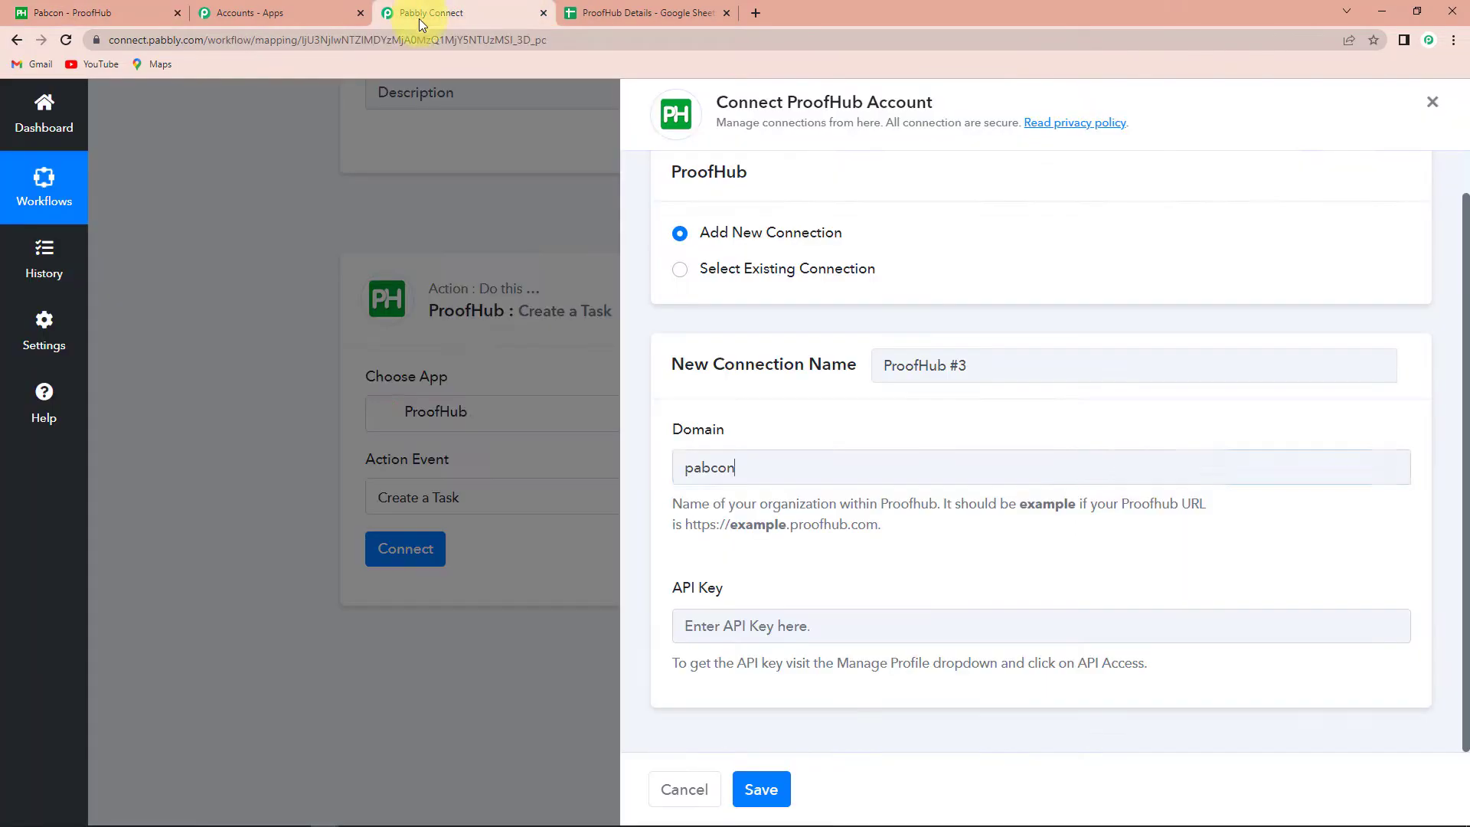
Paste the ProofHub API key, save the connection, and scroll to the Create a Task fields
{"action": "left_click", "coordinate": [720, 626]}
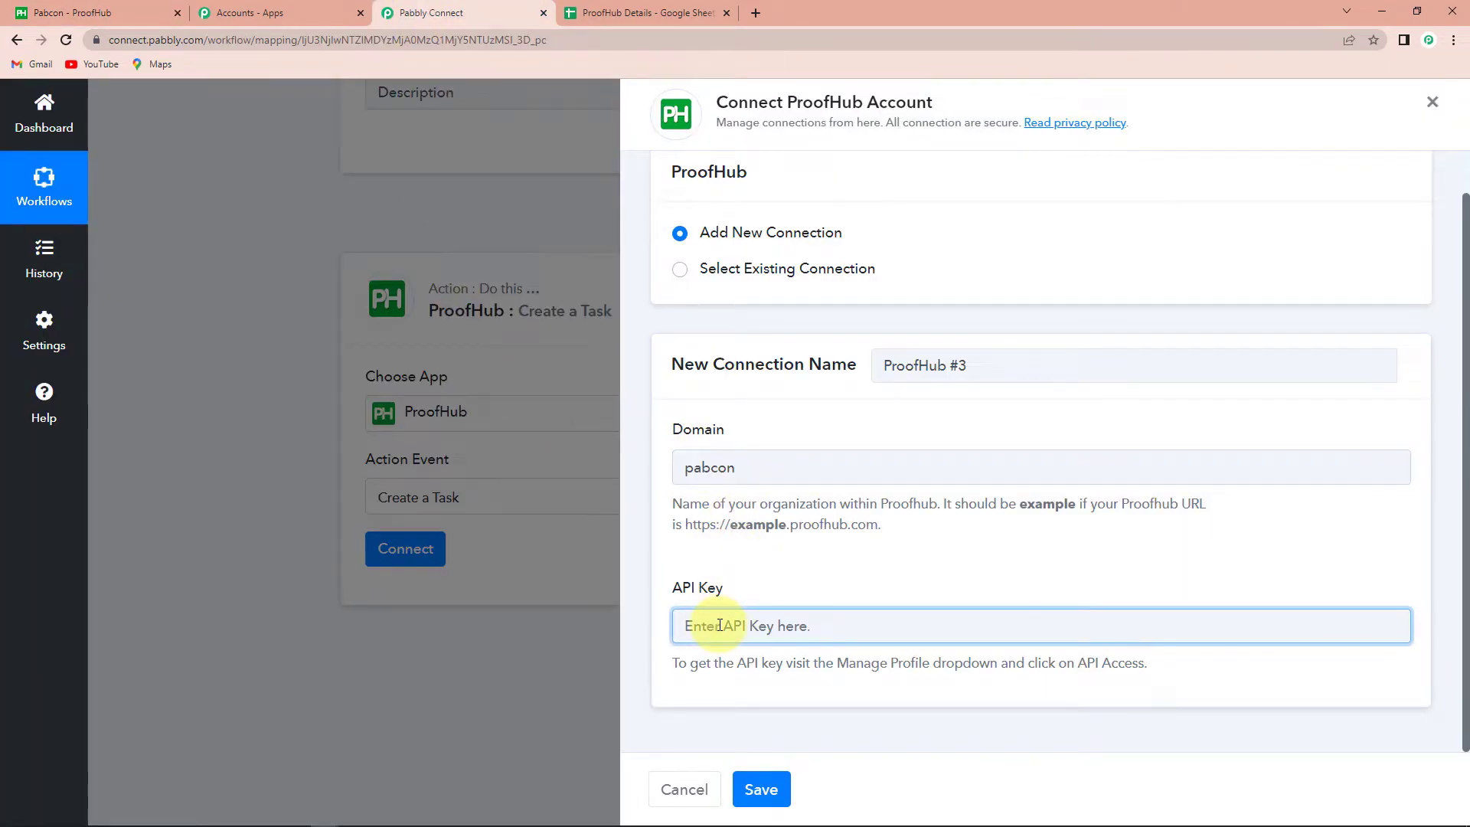
{"action": "key", "text": "ctrl+v"}
{"action": "left_click", "coordinate": [764, 789]}
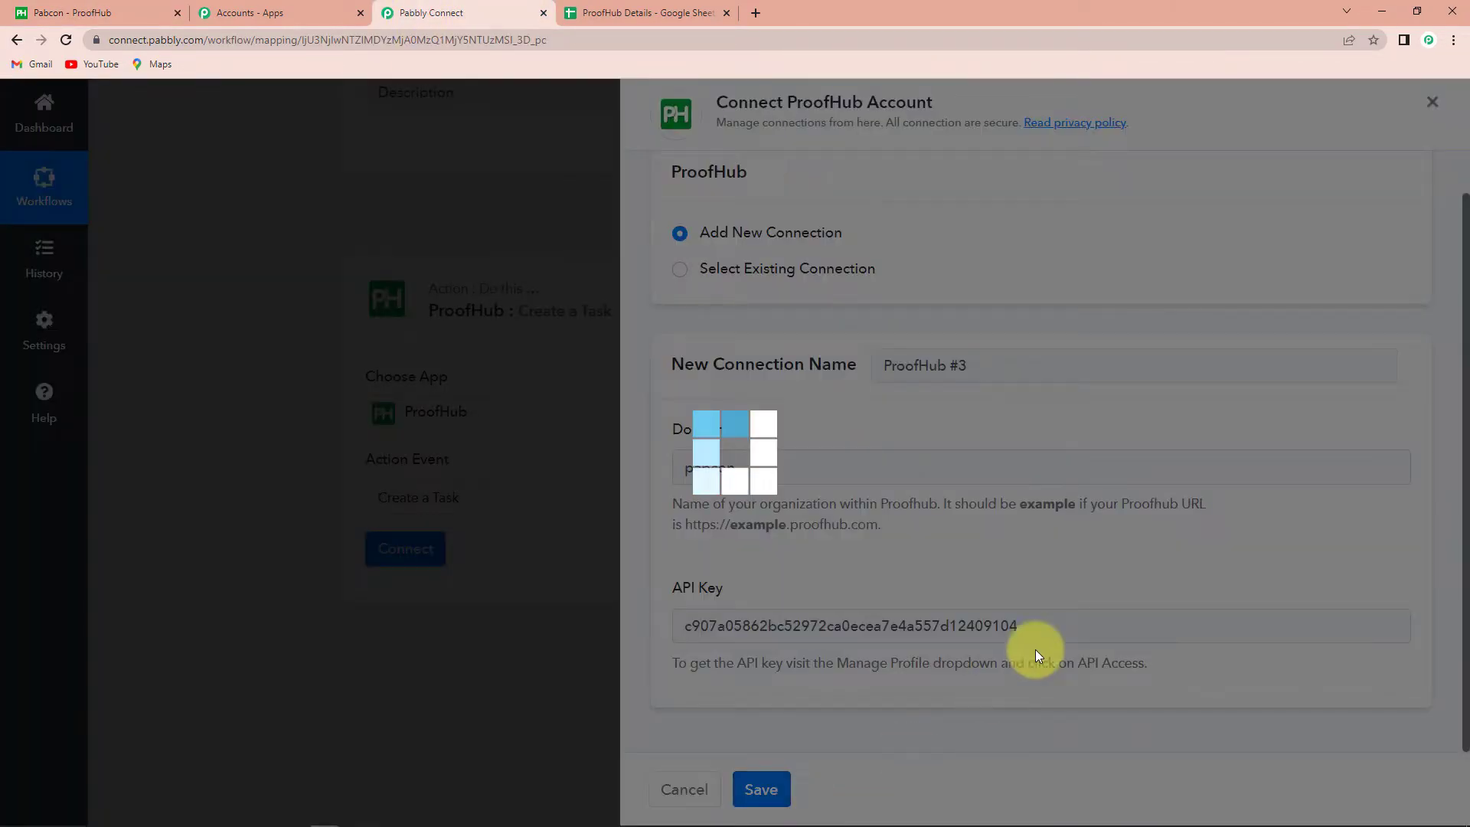
{"action": "scroll", "coordinate": [522, 513], "scroll_direction": "down", "scroll_amount": 5}
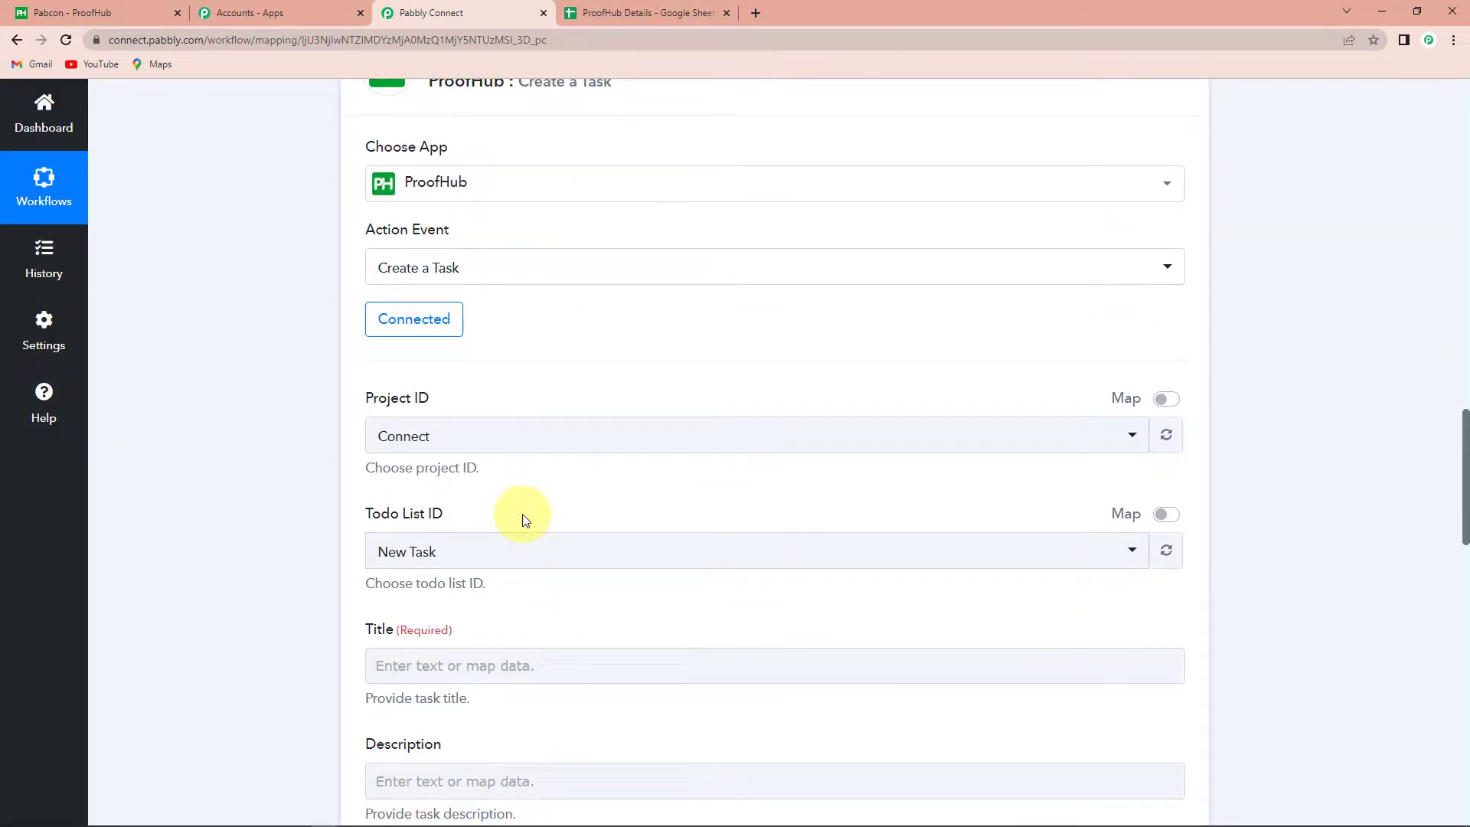
{"action": "left_click", "coordinate": [523, 513]}
{"action": "scroll", "coordinate": [522, 513], "scroll_direction": "down", "scroll_amount": 1}
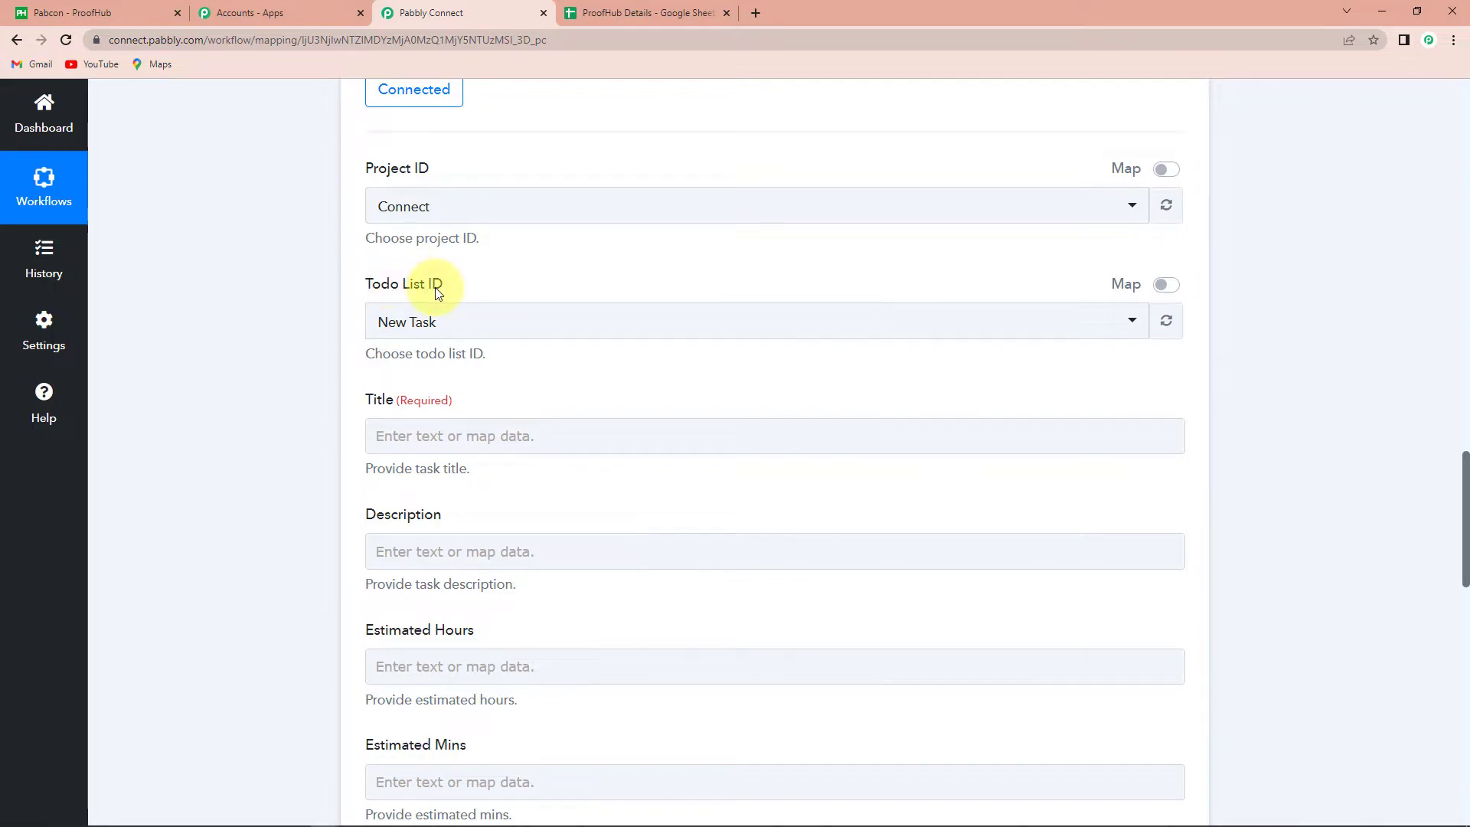
{"action": "left_click", "coordinate": [390, 426]}
Choose Connect as the Project ID and New Task as the Todo List ID
{"action": "left_click", "coordinate": [398, 527]}
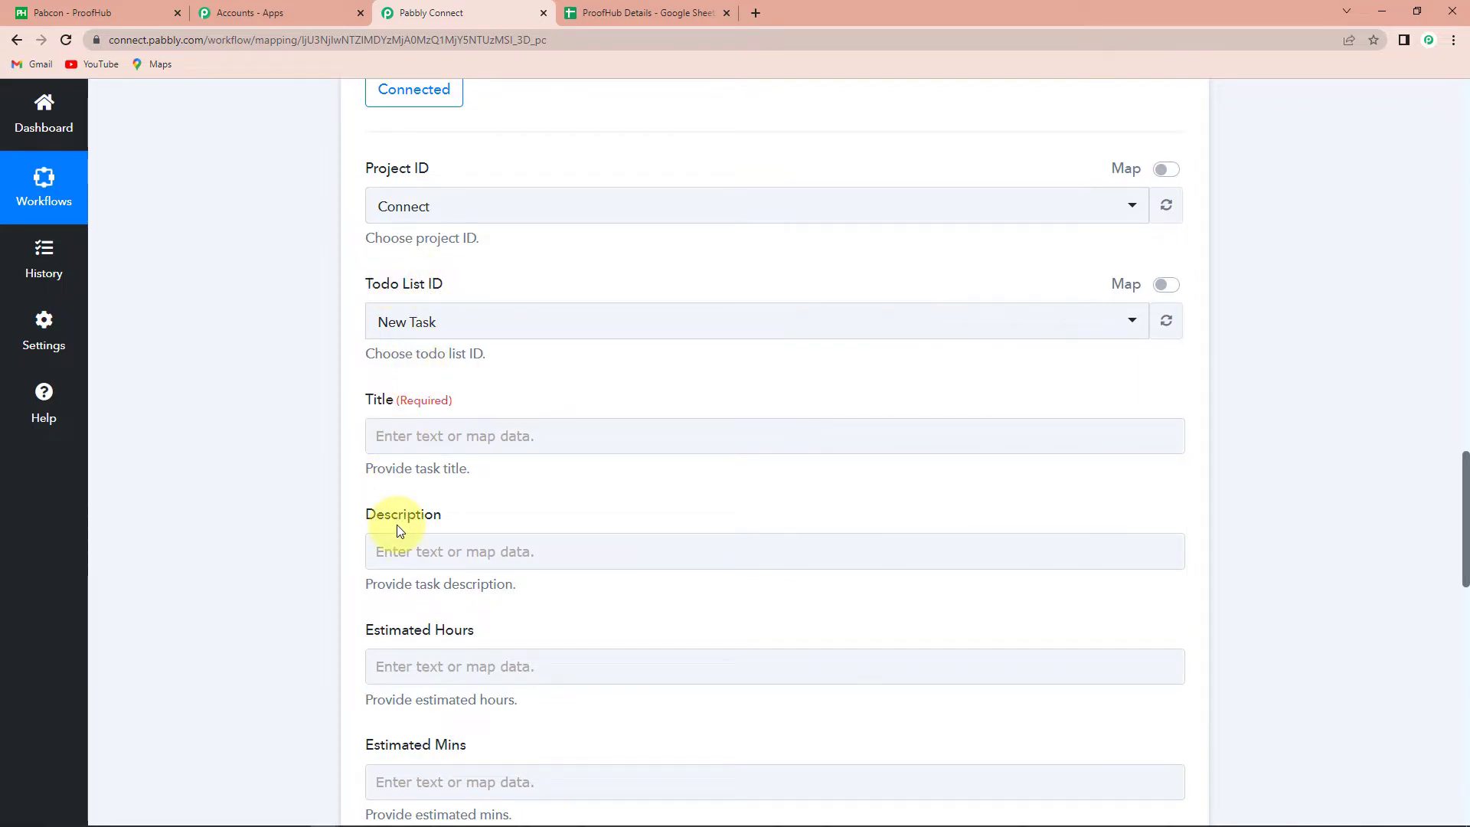
{"action": "left_click", "coordinate": [448, 203]}
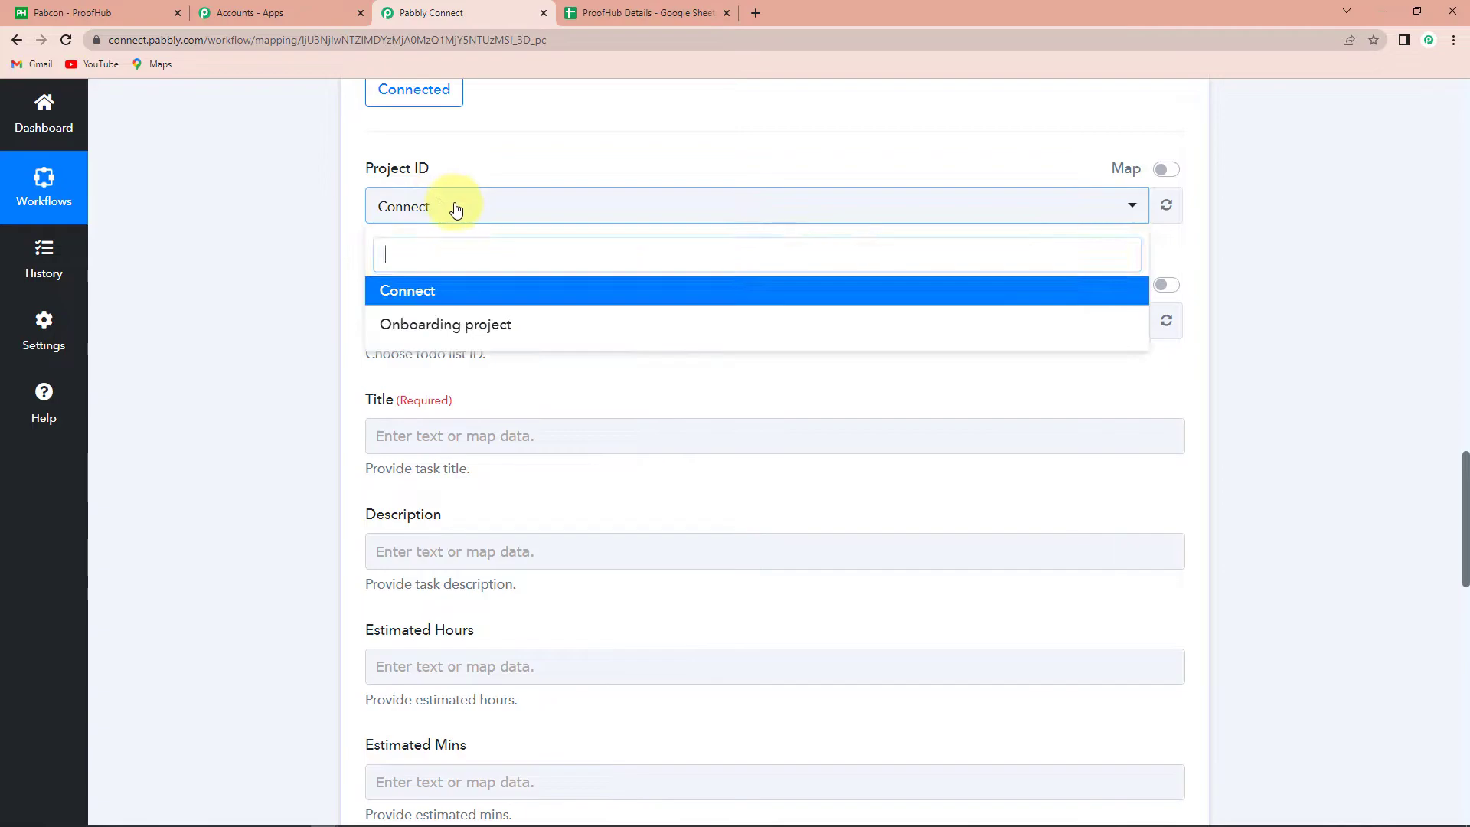
{"action": "left_click", "coordinate": [412, 303]}
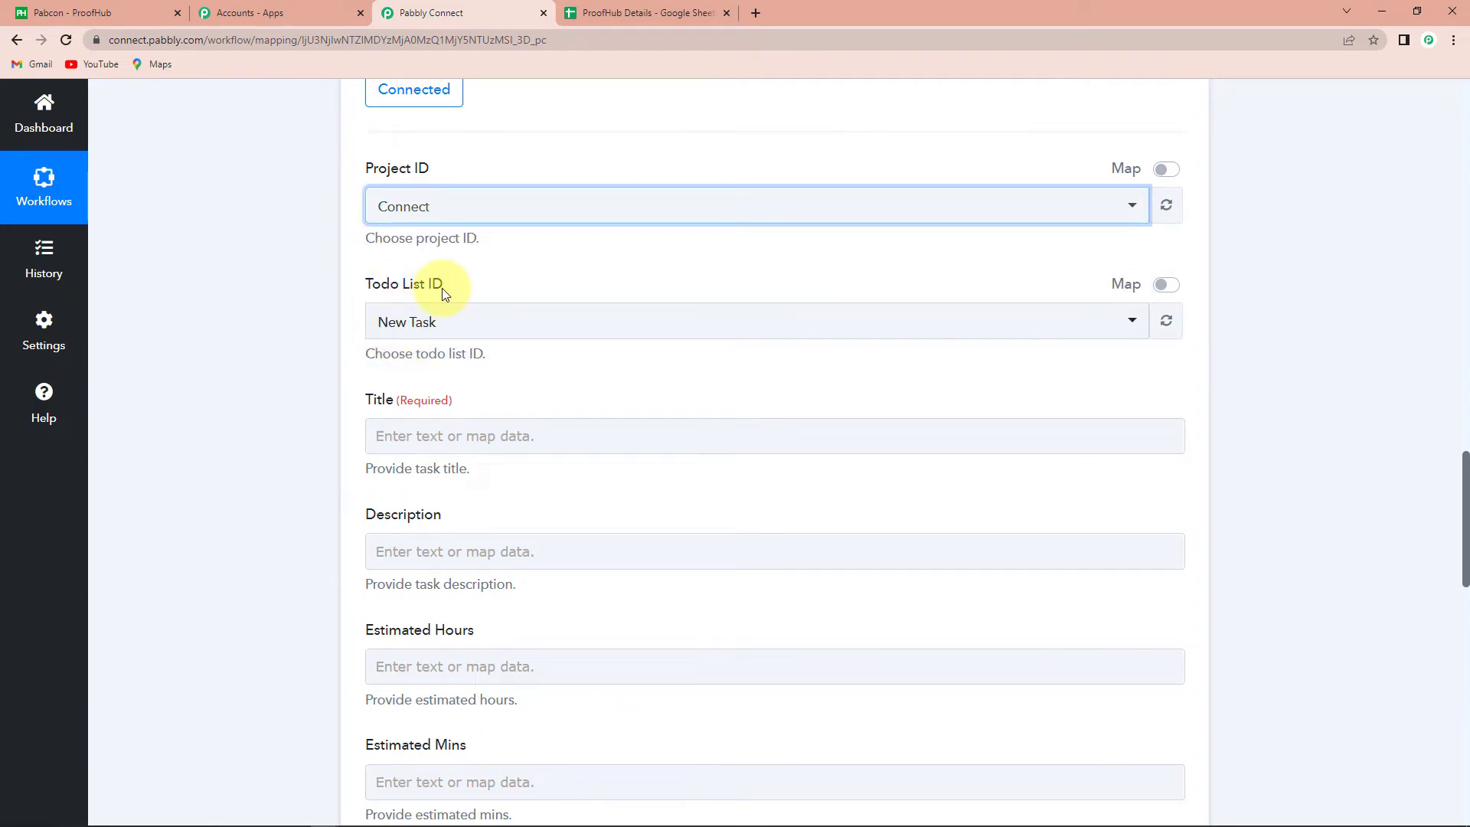
{"action": "left_click", "coordinate": [447, 324]}
{"action": "left_click", "coordinate": [417, 421]}
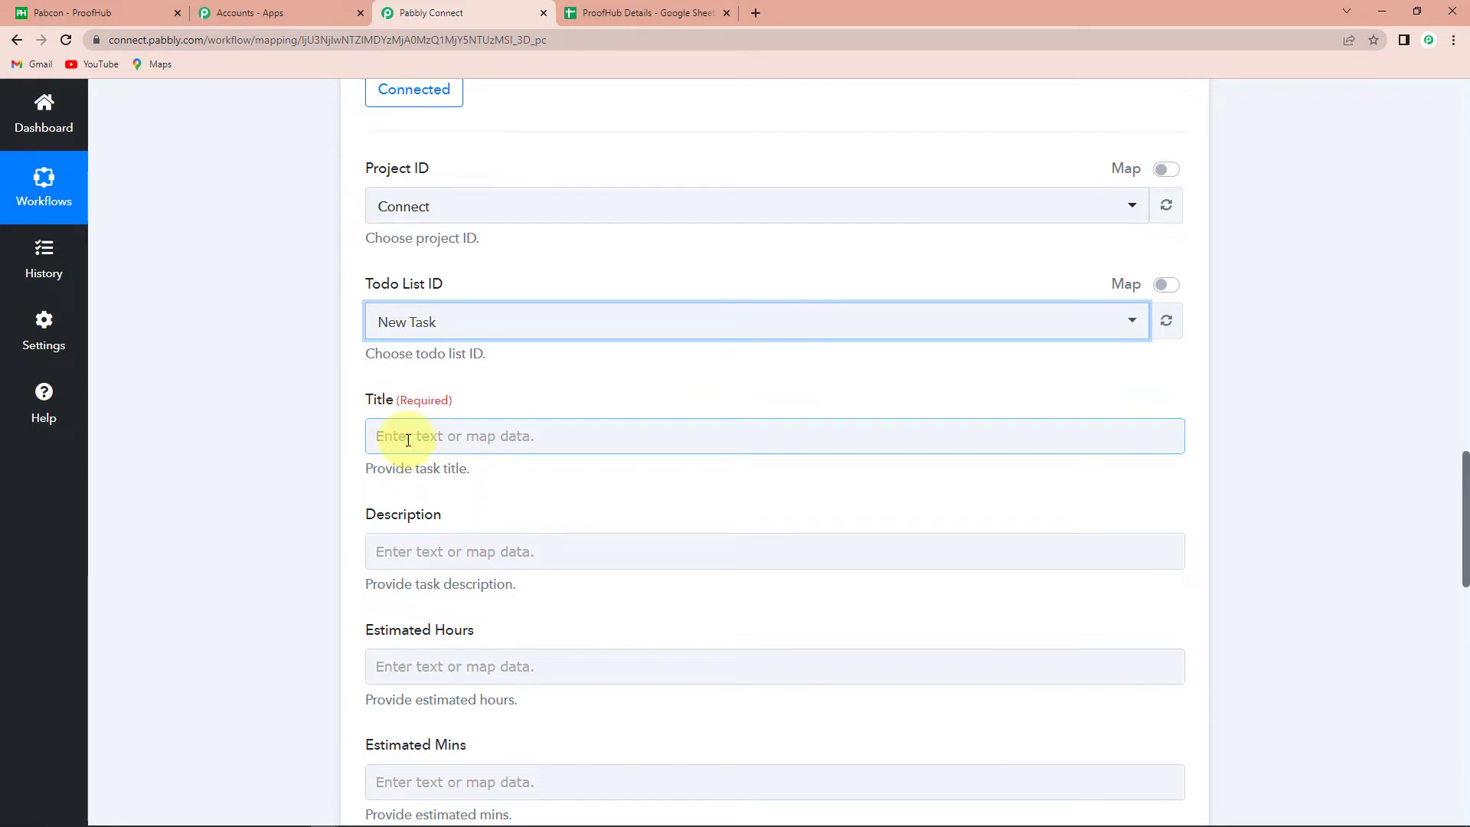
Map the sheet's Project Title into the task Title field
{"action": "left_click", "coordinate": [405, 434]}
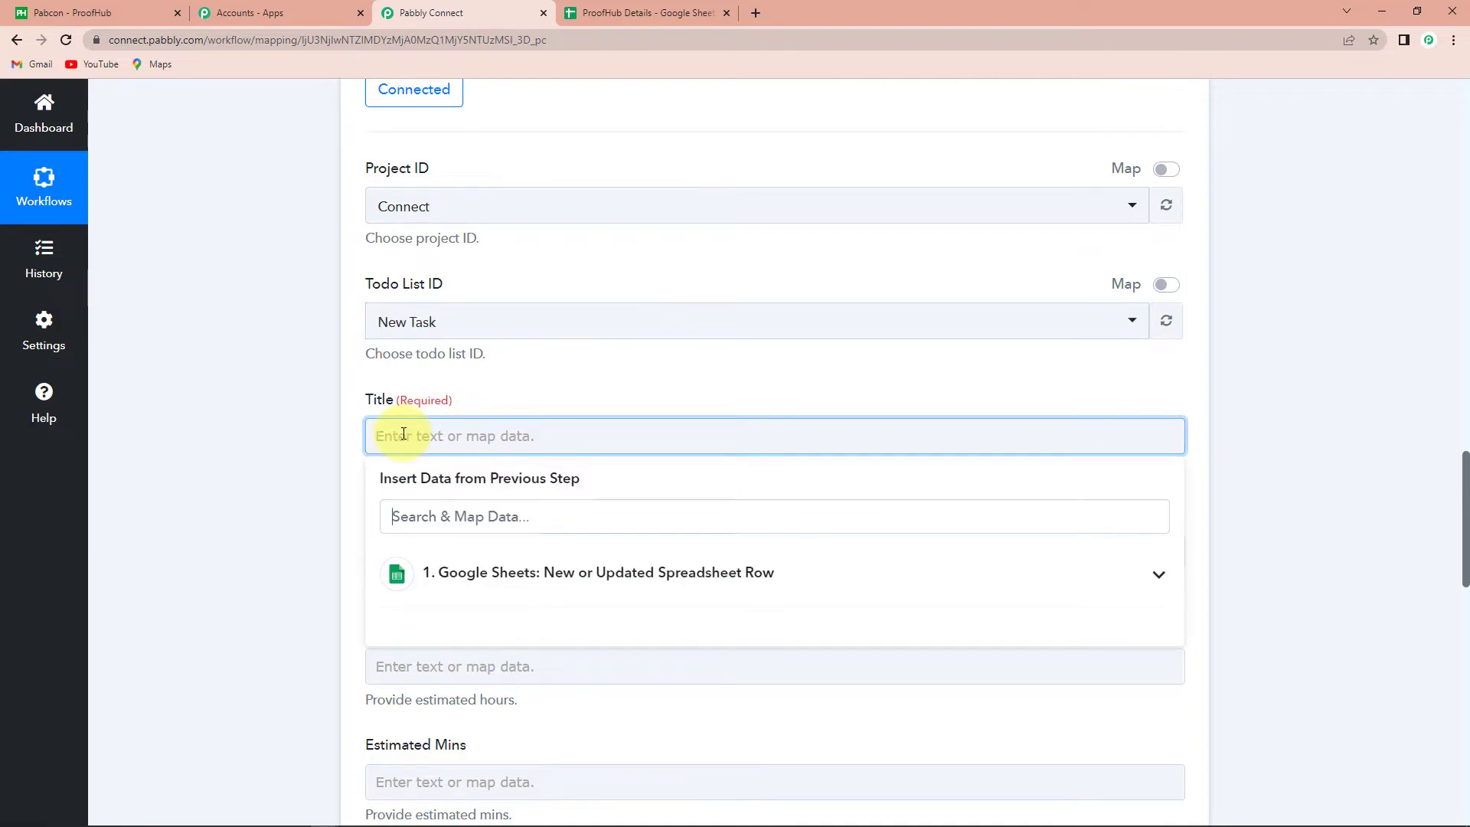
{"action": "left_click", "coordinate": [449, 571]}
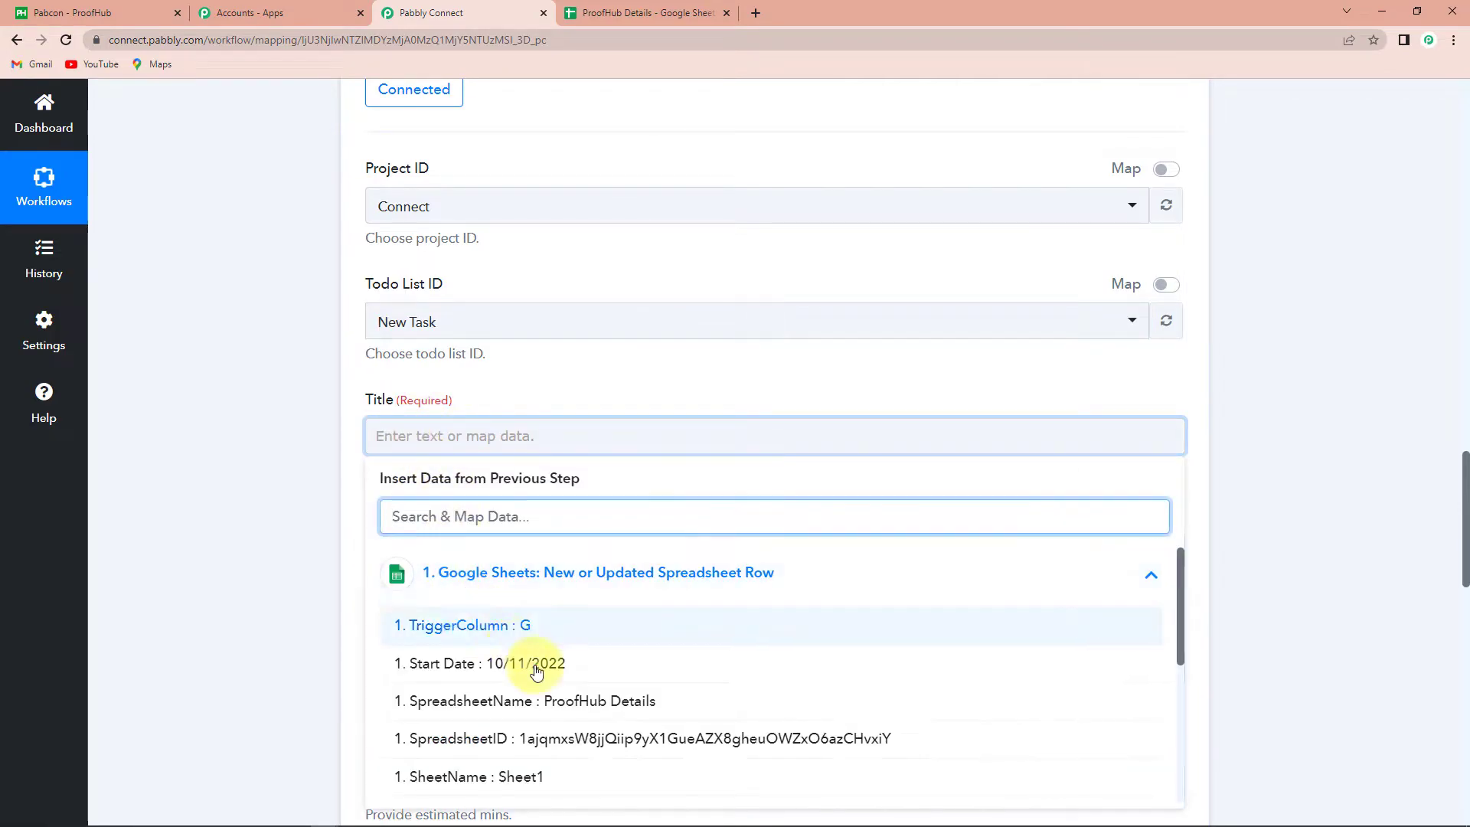
{"action": "scroll", "coordinate": [528, 666], "scroll_direction": "down", "scroll_amount": 2}
{"action": "scroll", "coordinate": [536, 670], "scroll_direction": "down", "scroll_amount": 3}
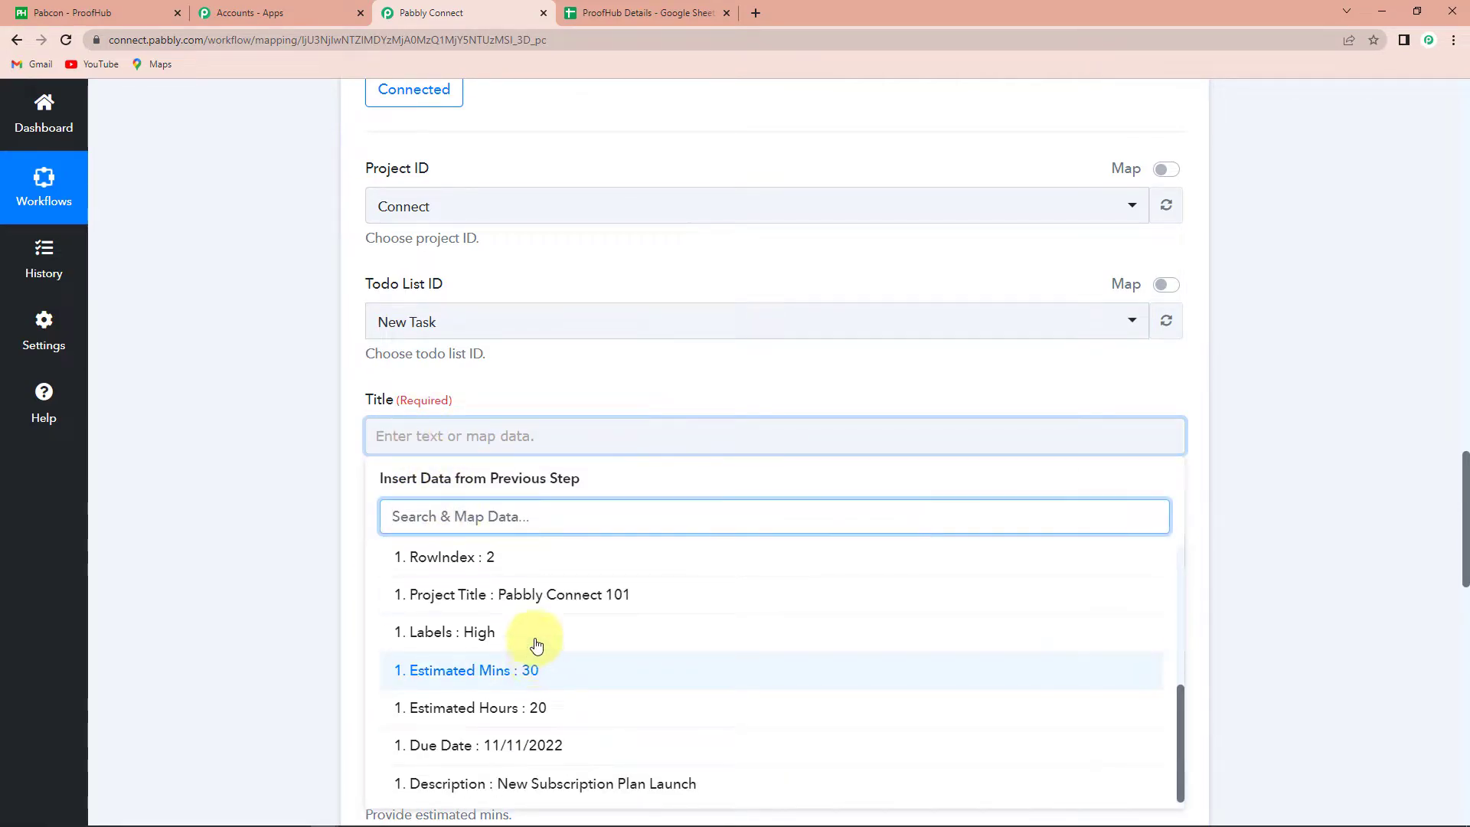
{"action": "left_click", "coordinate": [499, 595]}
{"action": "left_click", "coordinate": [264, 539]}
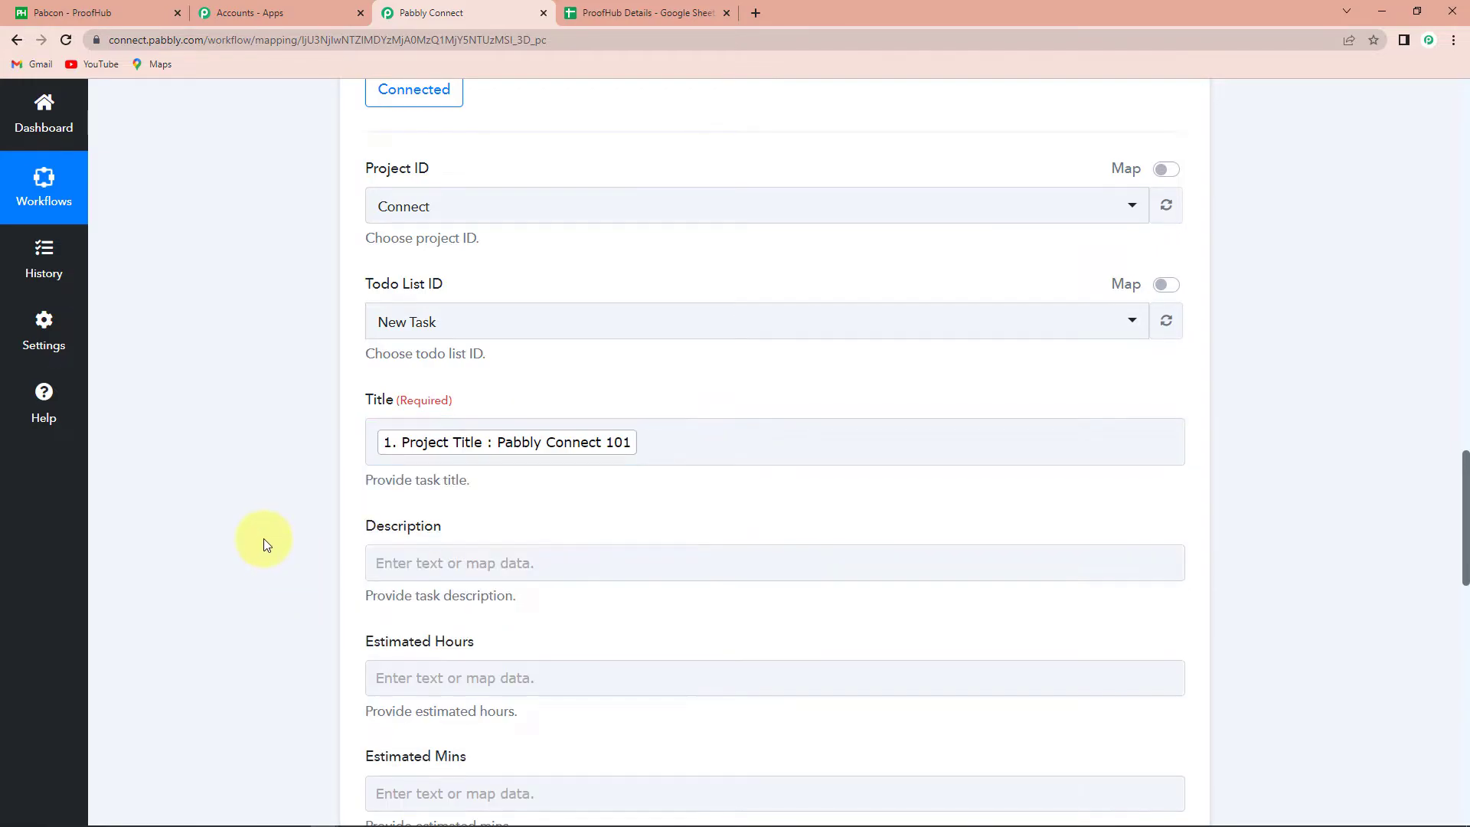
{"action": "left_click", "coordinate": [411, 442]}
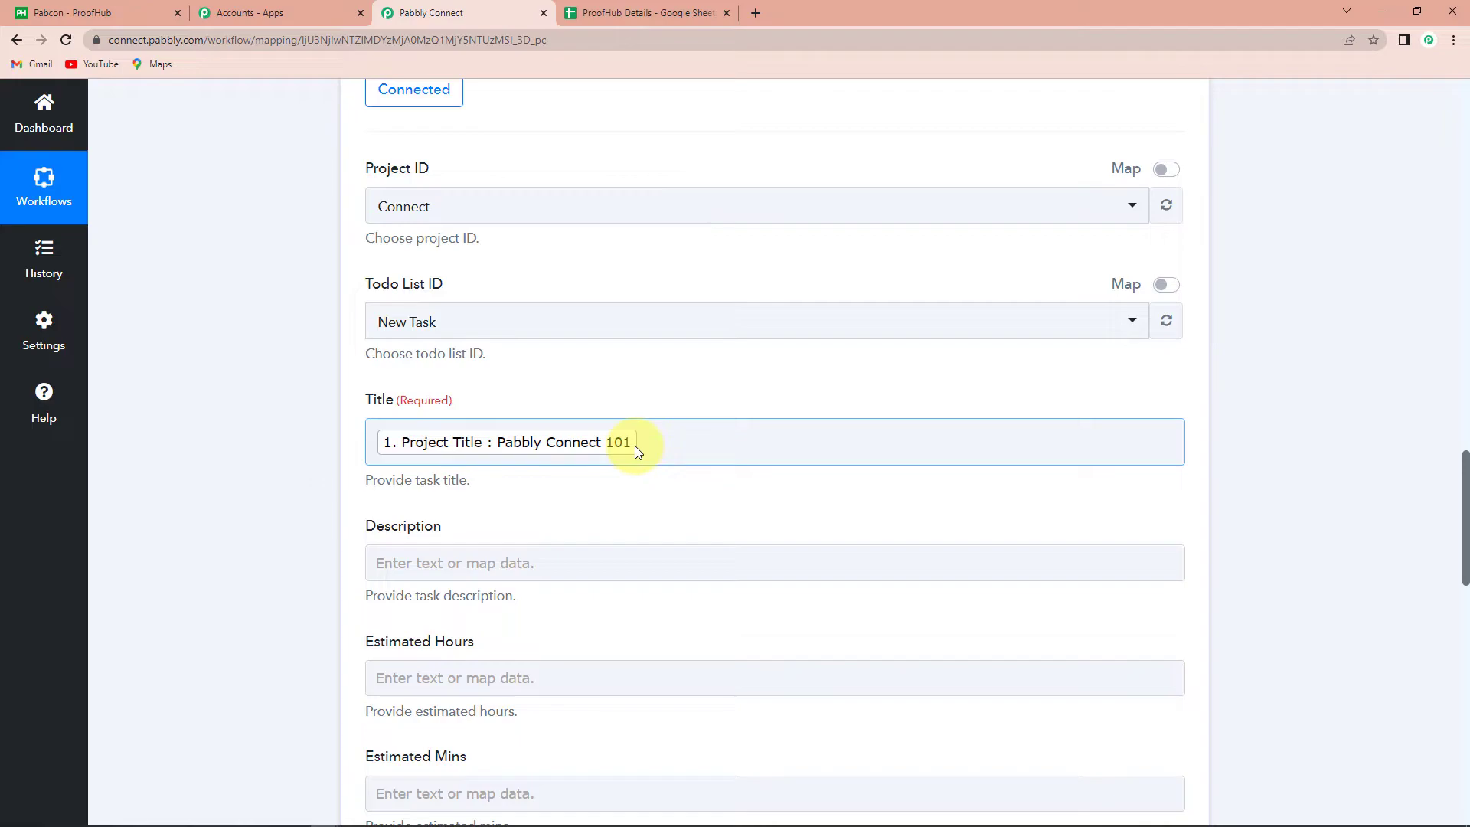
Map the sheet's Description into the task Description field
{"action": "scroll", "coordinate": [505, 513], "scroll_direction": "down", "scroll_amount": 1}
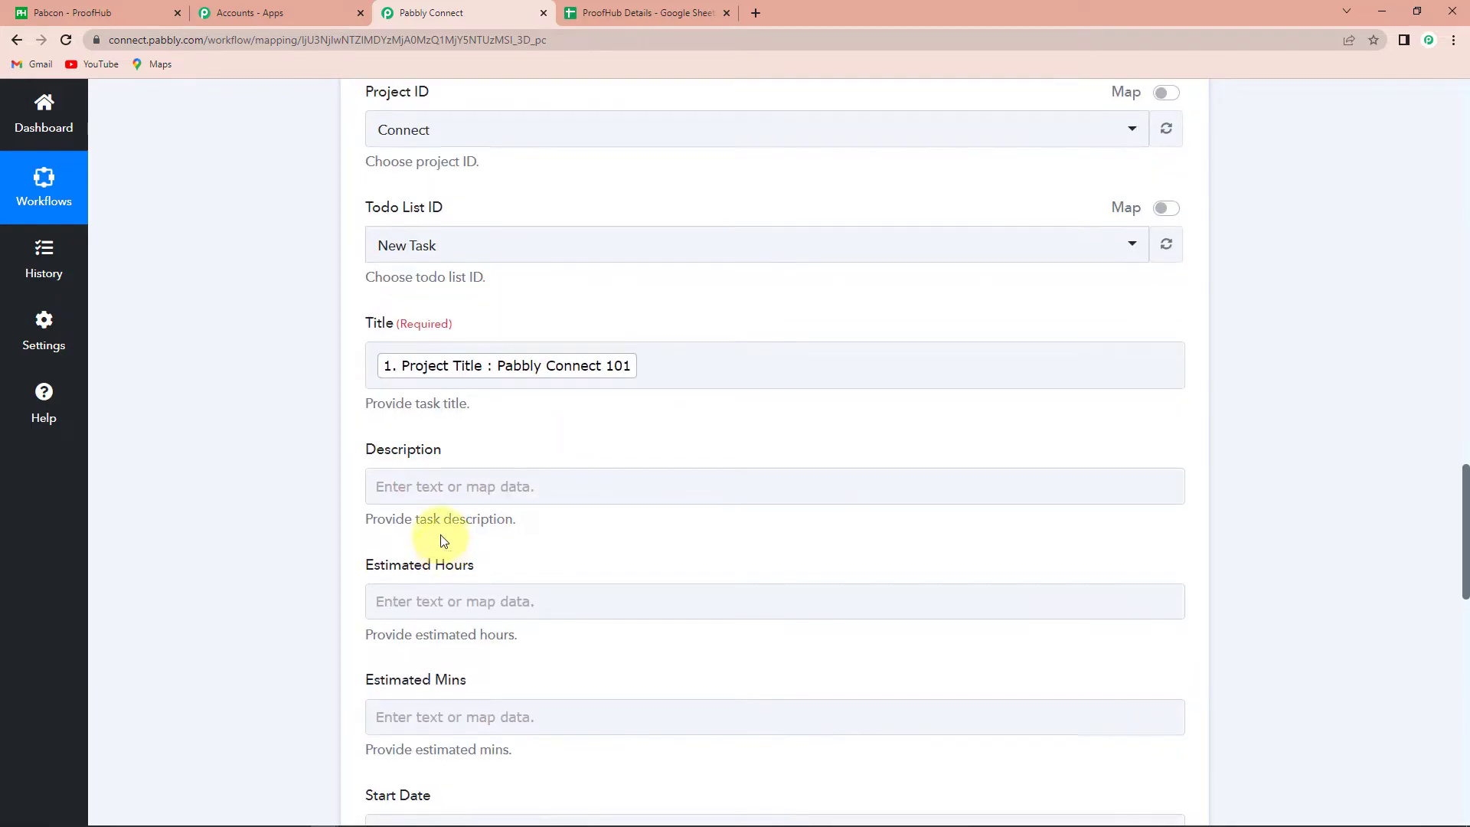
{"action": "left_click", "coordinate": [441, 487]}
{"action": "left_click", "coordinate": [436, 612]}
{"action": "scroll", "coordinate": [561, 738], "scroll_direction": "down", "scroll_amount": 2}
{"action": "scroll", "coordinate": [562, 737], "scroll_direction": "down", "scroll_amount": 2}
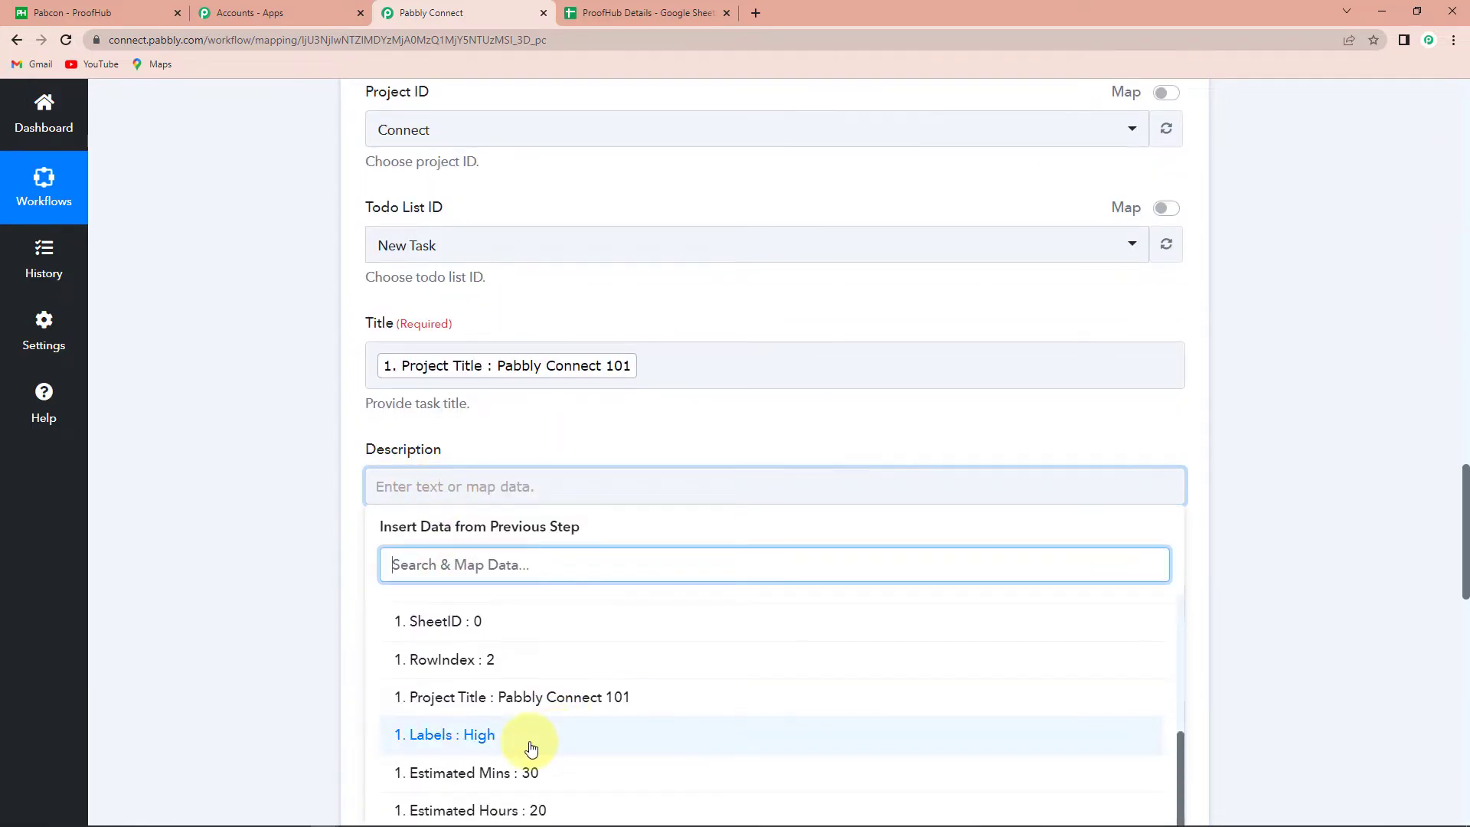
{"action": "scroll", "coordinate": [562, 758], "scroll_direction": "down", "scroll_amount": 4}
{"action": "left_click", "coordinate": [470, 778]}
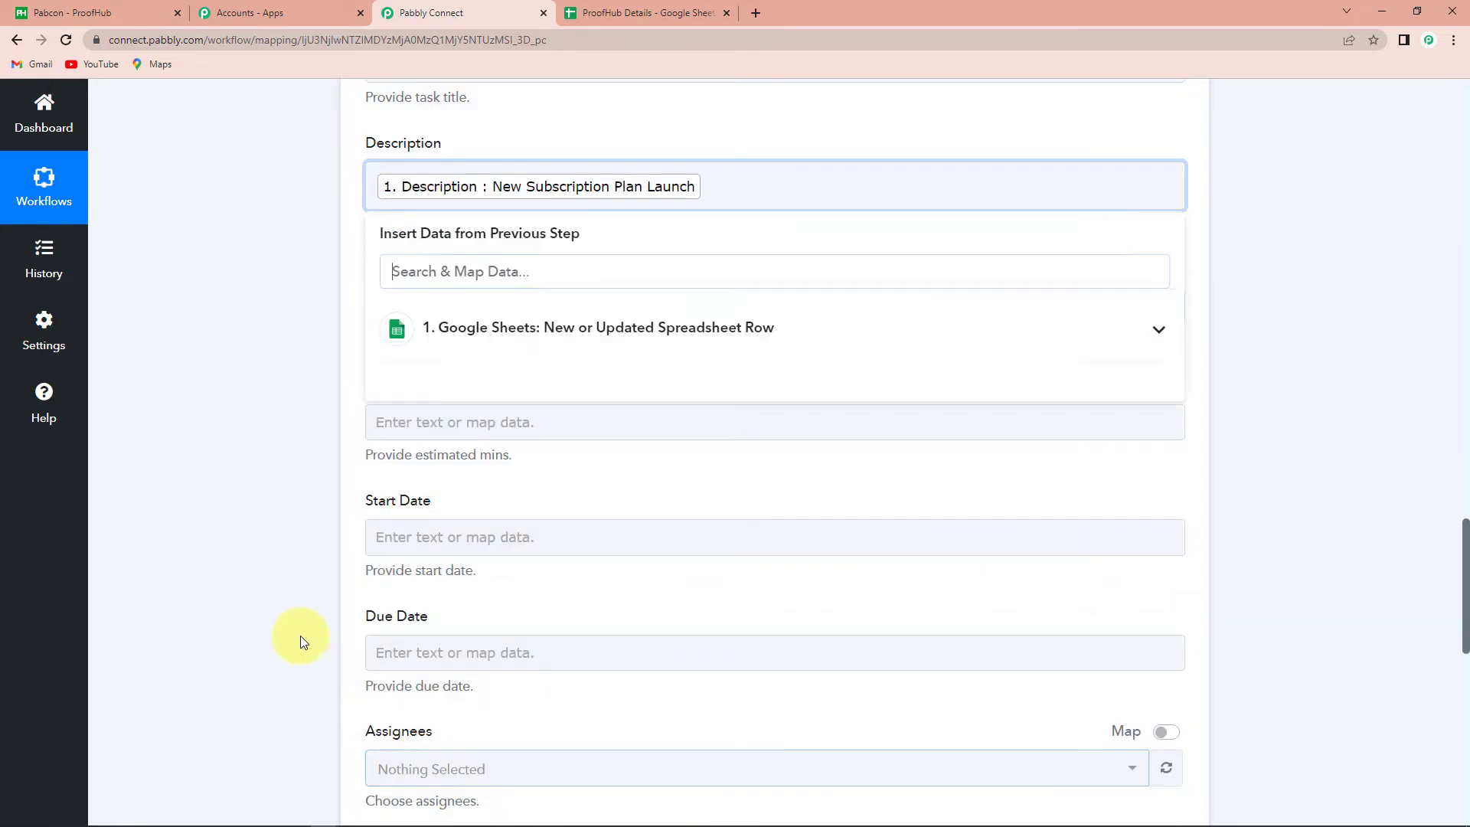
Map the sheet's Estimated Hours (20) and Estimated Mins (30) into the matching fields
{"action": "left_click", "coordinate": [468, 306]}
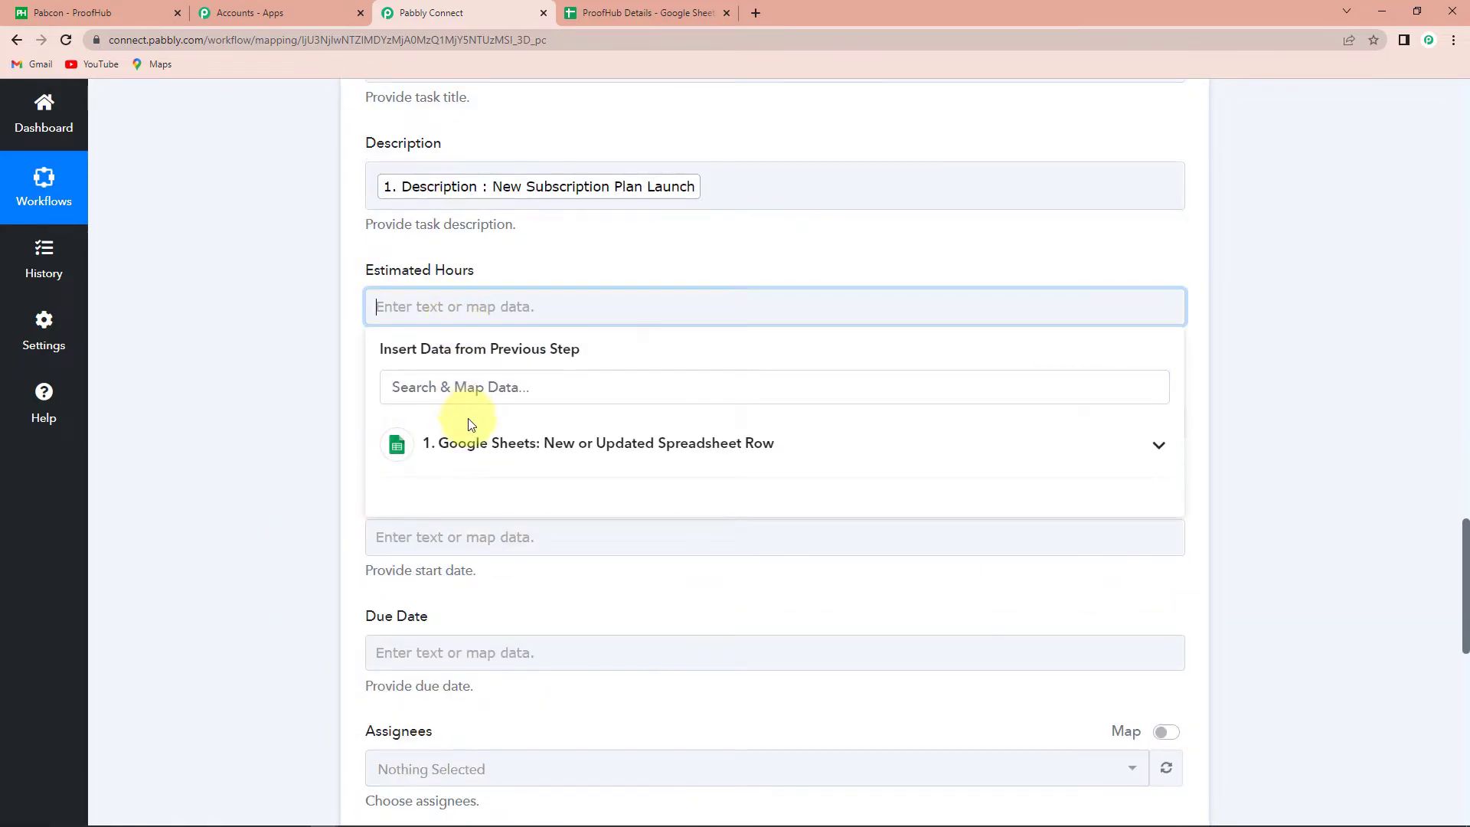
{"action": "scroll", "coordinate": [540, 563], "scroll_direction": "down", "scroll_amount": 3}
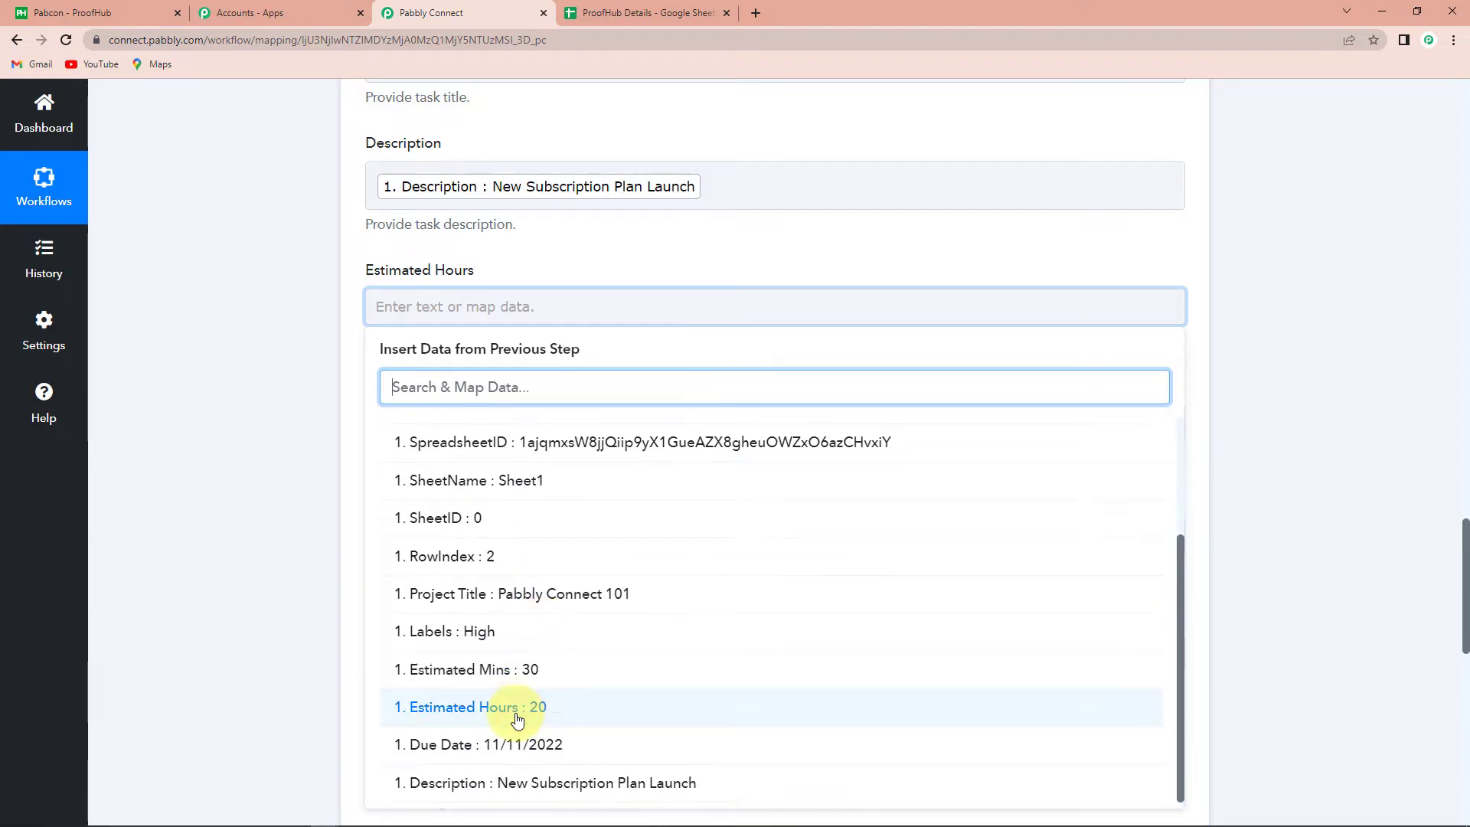
{"action": "left_click", "coordinate": [515, 706]}
{"action": "scroll", "coordinate": [240, 531], "scroll_direction": "down", "scroll_amount": 3}
{"action": "left_click", "coordinate": [414, 204]}
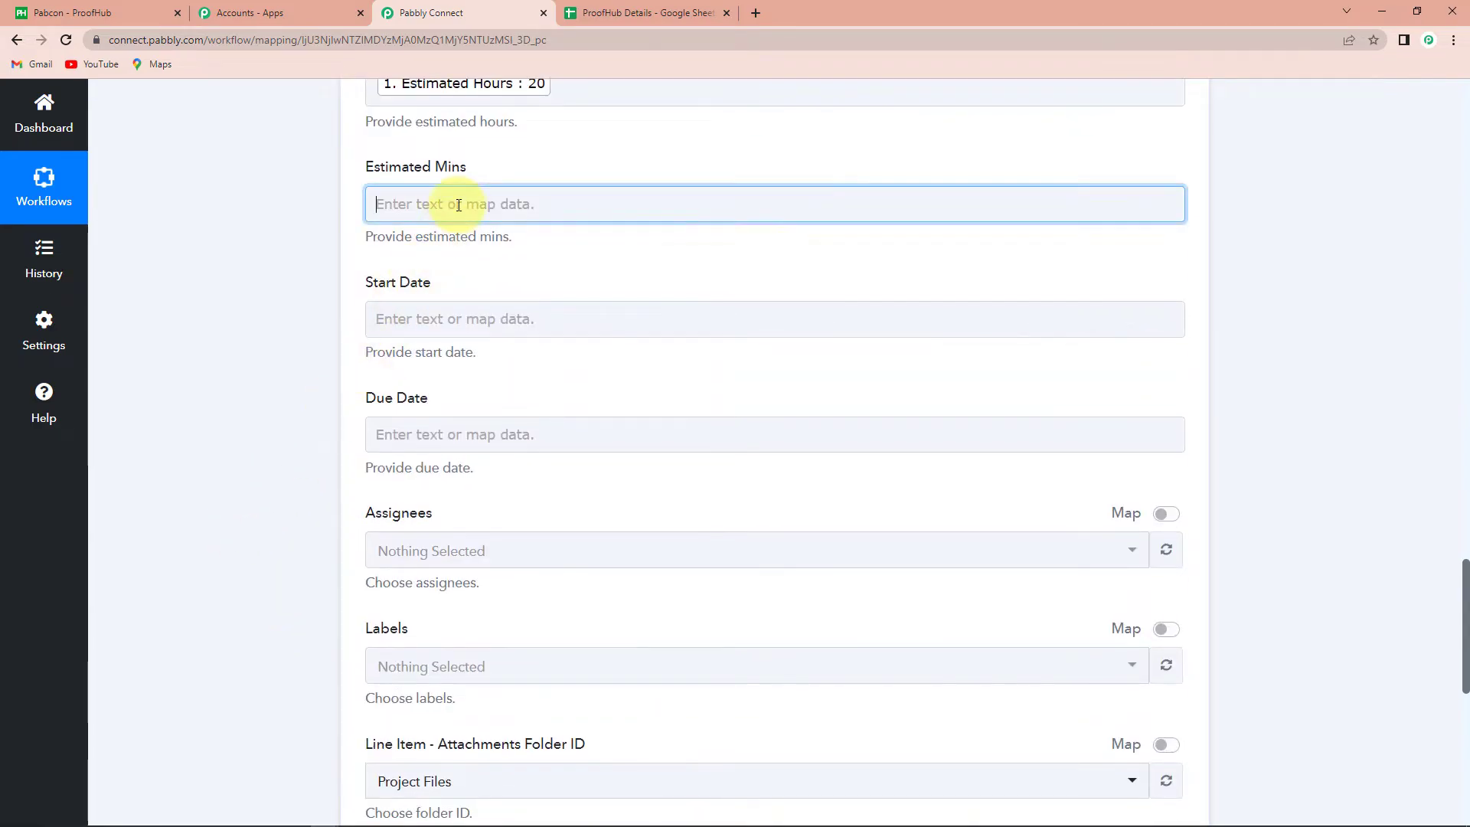
{"action": "left_click", "coordinate": [476, 342]}
{"action": "left_click", "coordinate": [499, 736]}
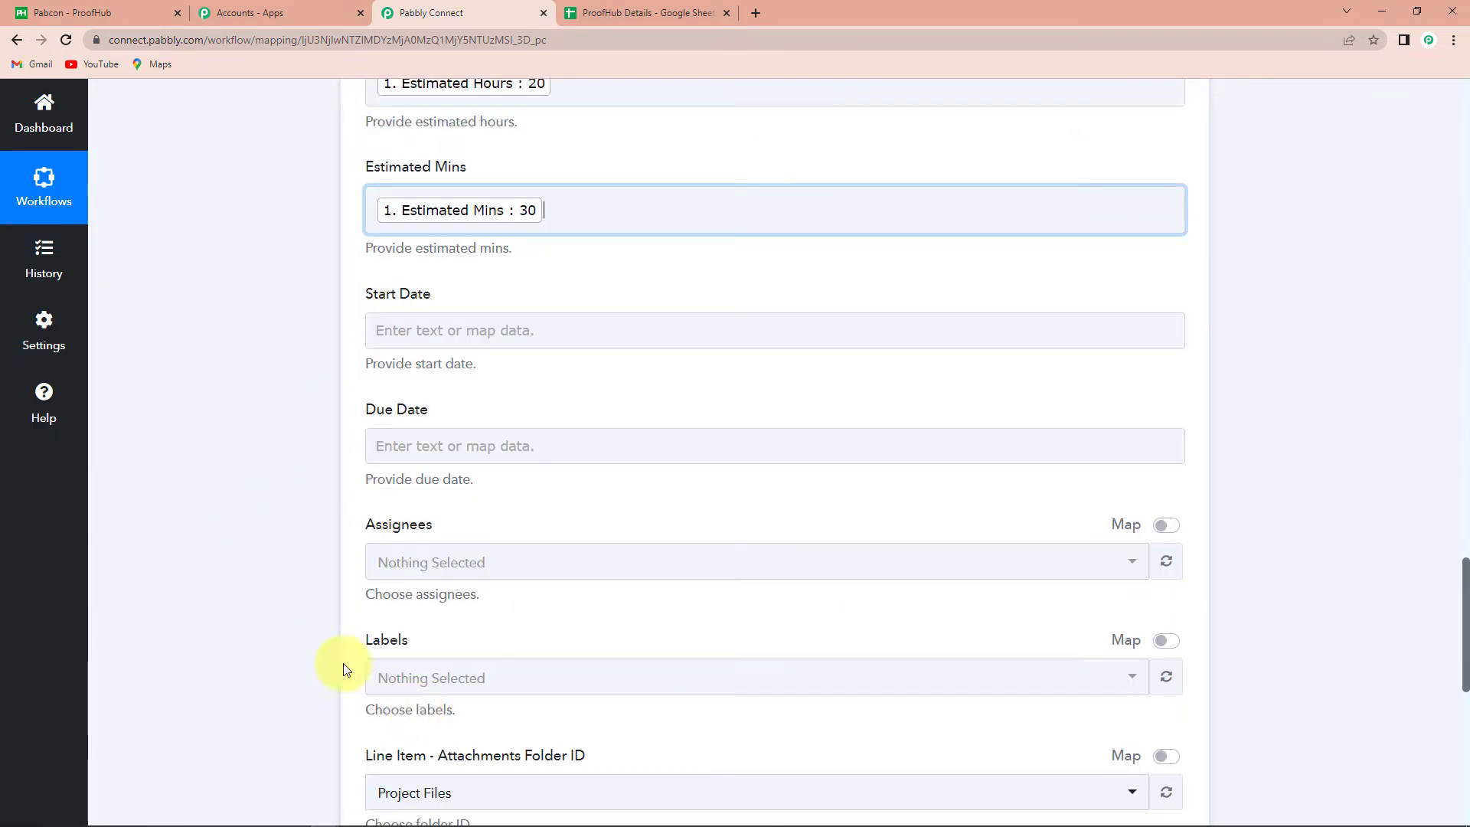
Map the sheet's Start Date and Due Date into the task's date fields
{"action": "left_click", "coordinate": [453, 332]}
{"action": "left_click", "coordinate": [483, 469]}
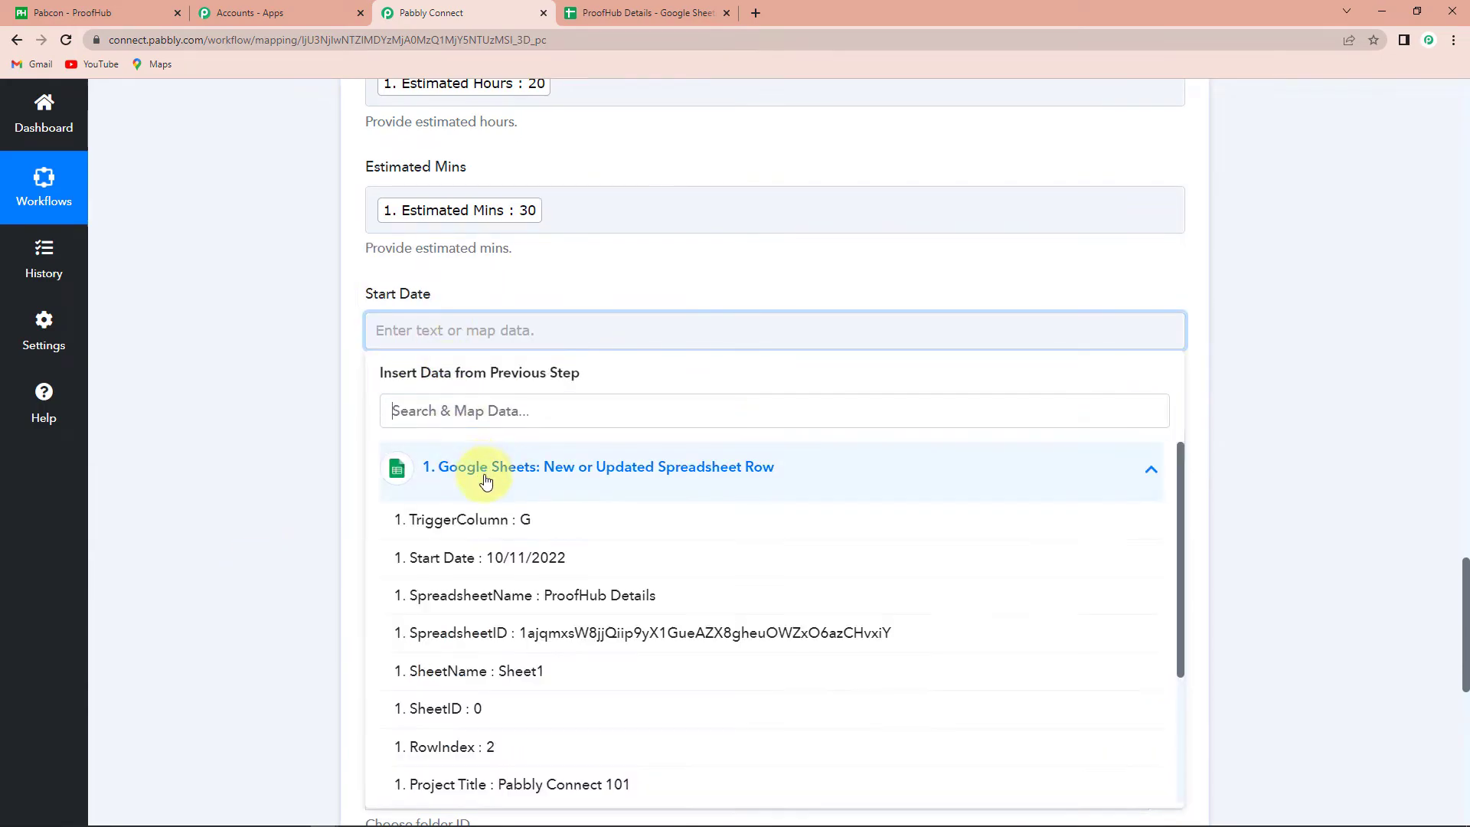
{"action": "left_click", "coordinate": [471, 560]}
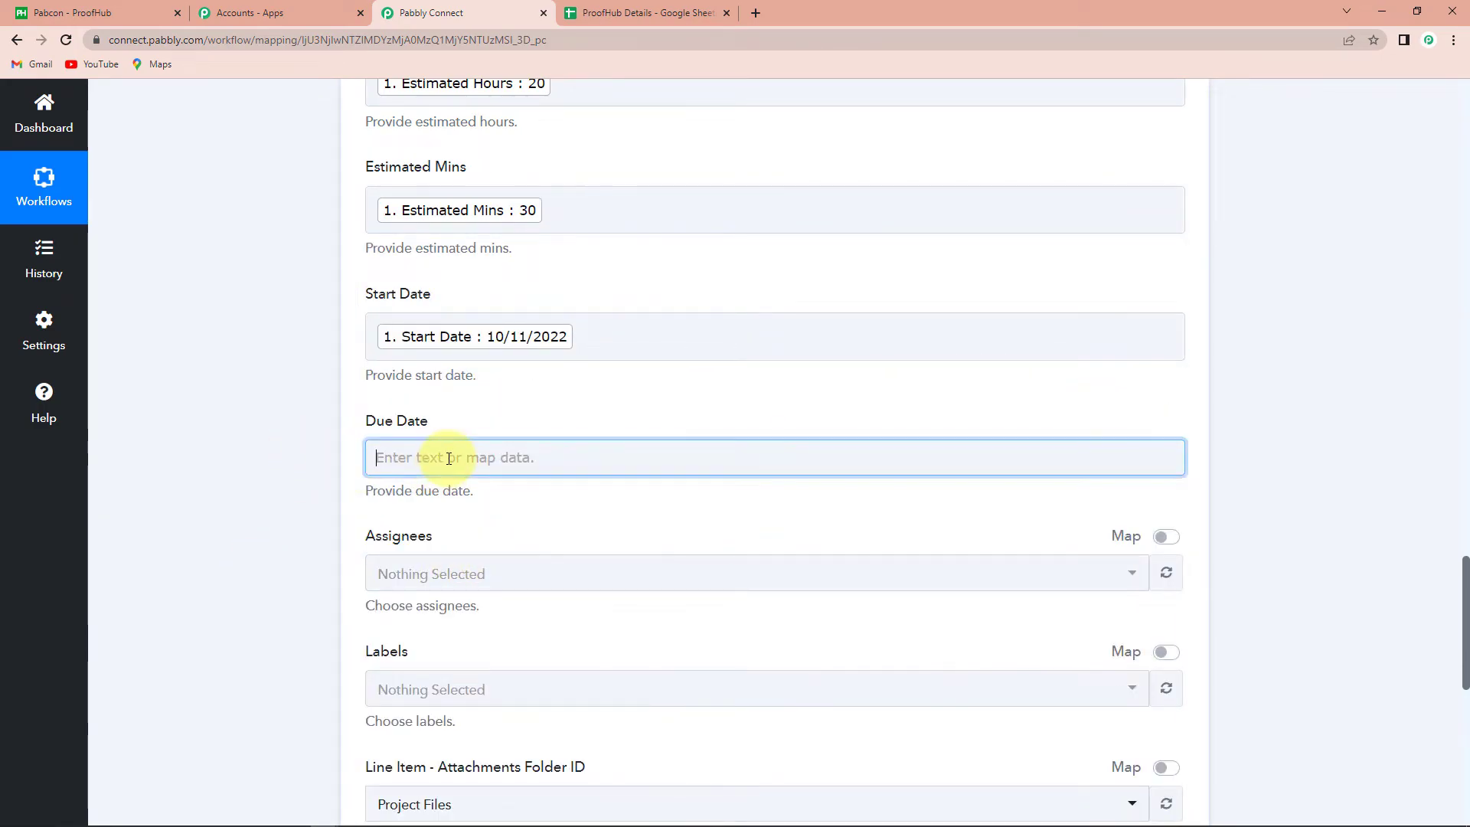
{"action": "left_click", "coordinate": [452, 458]}
{"action": "left_click", "coordinate": [507, 593]}
{"action": "scroll", "coordinate": [540, 689], "scroll_direction": "down", "scroll_amount": 5}
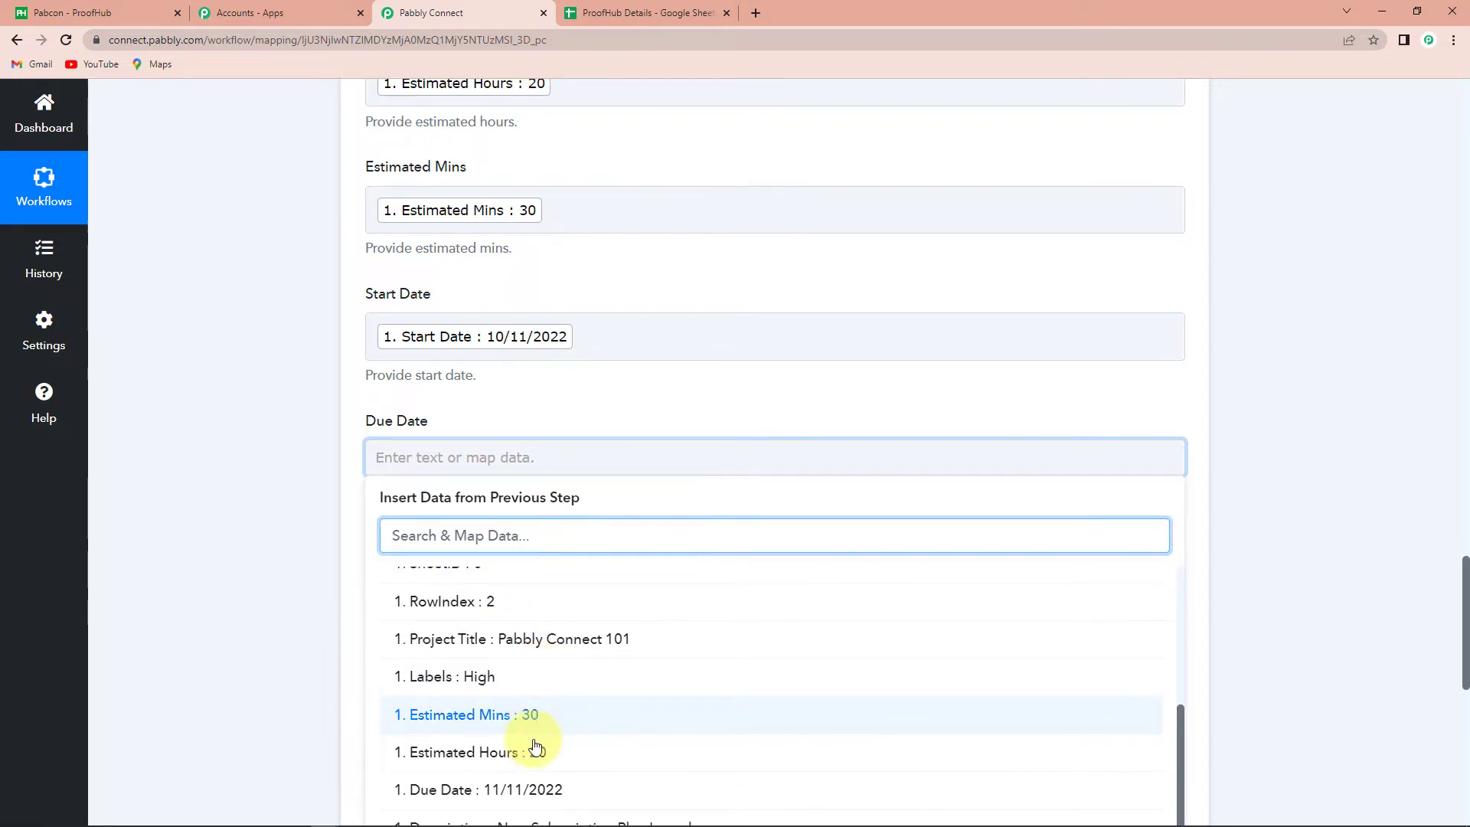
{"action": "left_click", "coordinate": [525, 786]}
{"action": "scroll", "coordinate": [236, 574], "scroll_direction": "down", "scroll_amount": 3}
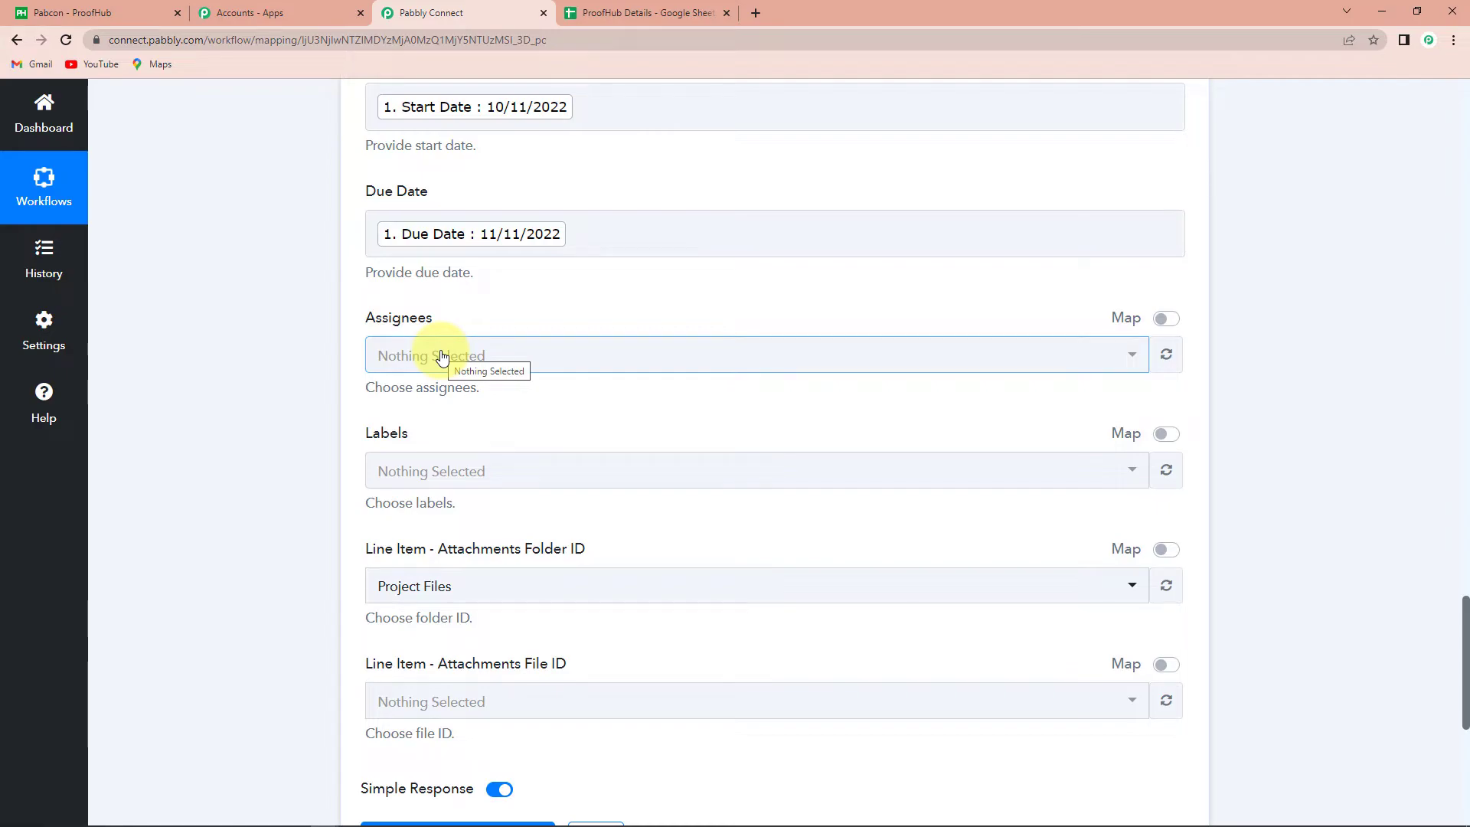
Assign the task to the demo account under Assignees
{"action": "left_click", "coordinate": [442, 356]}
{"action": "left_click", "coordinate": [448, 475]}
{"action": "left_click", "coordinate": [277, 394]}
{"action": "scroll", "coordinate": [277, 394], "scroll_direction": "down", "scroll_amount": 1}
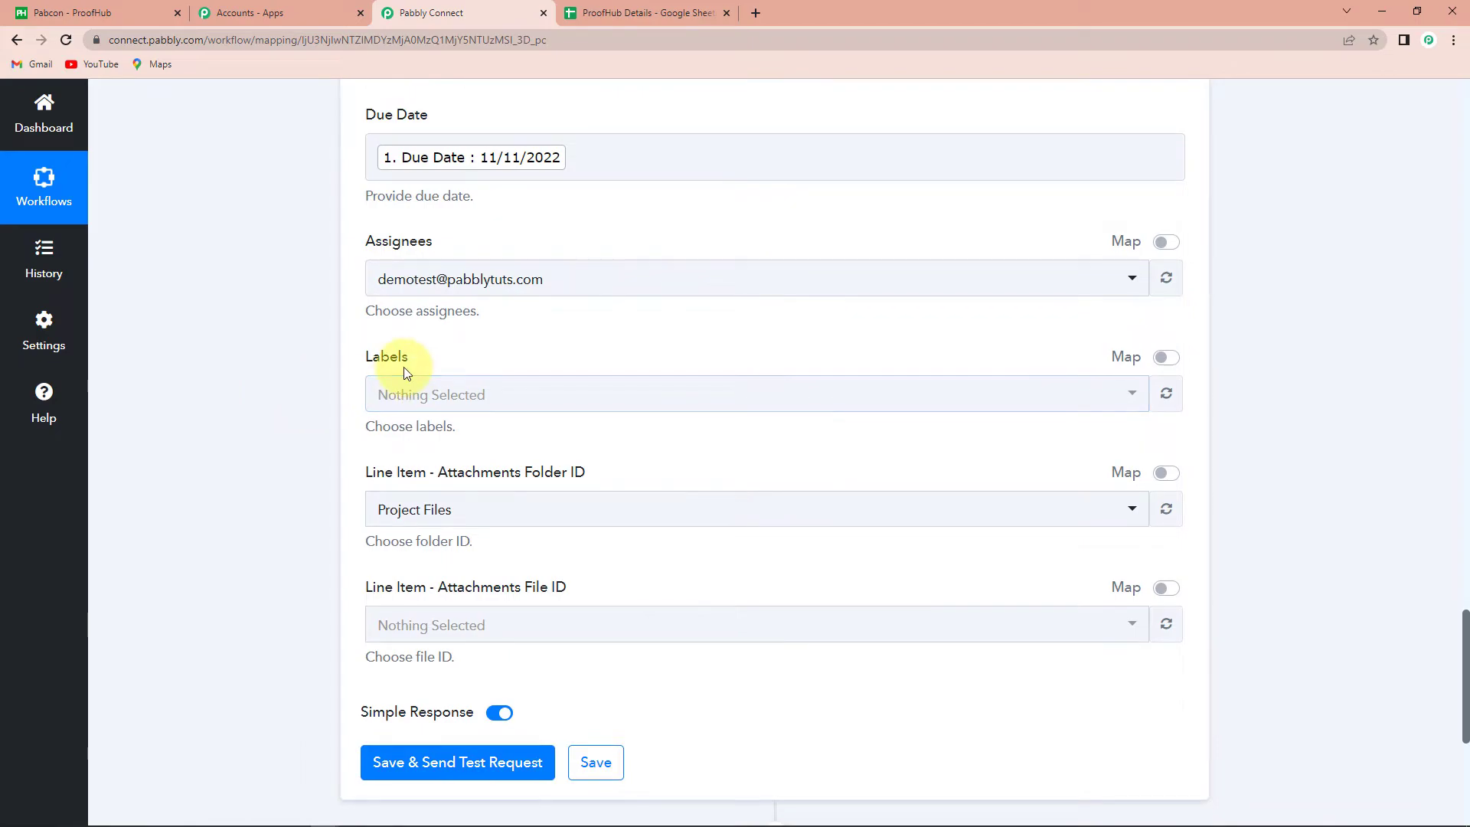
Tag the task with the High label
{"action": "left_click", "coordinate": [407, 397]}
{"action": "left_click", "coordinate": [420, 490]}
{"action": "left_click", "coordinate": [282, 467]}
{"action": "scroll", "coordinate": [283, 466], "scroll_direction": "down", "scroll_amount": 2}
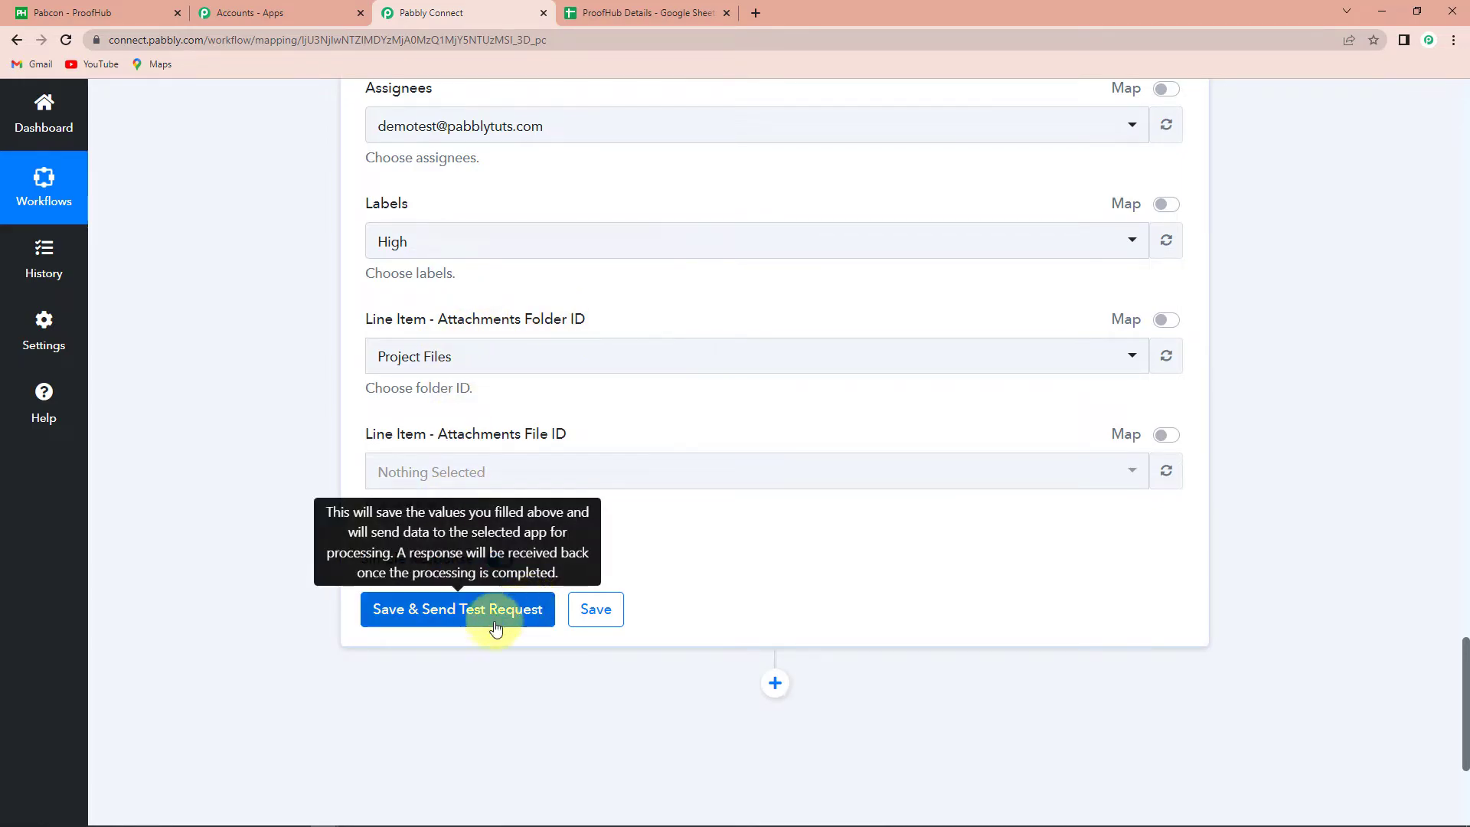
Send a test request that creates ProofHub task 'Pabbly Connect 101' and review the response
{"action": "left_click", "coordinate": [451, 613]}
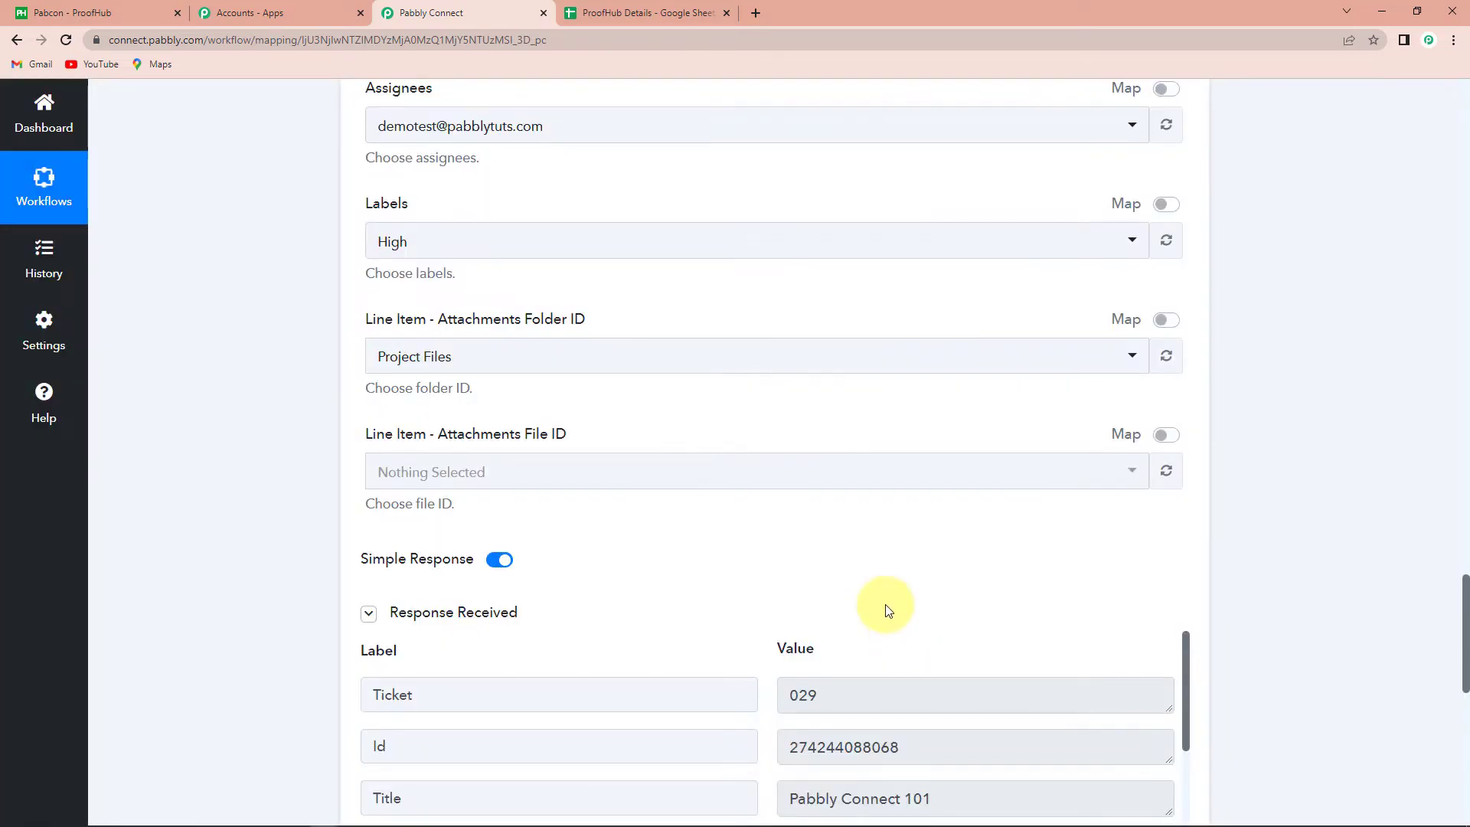
{"action": "scroll", "coordinate": [889, 610], "scroll_direction": "down", "scroll_amount": 5}
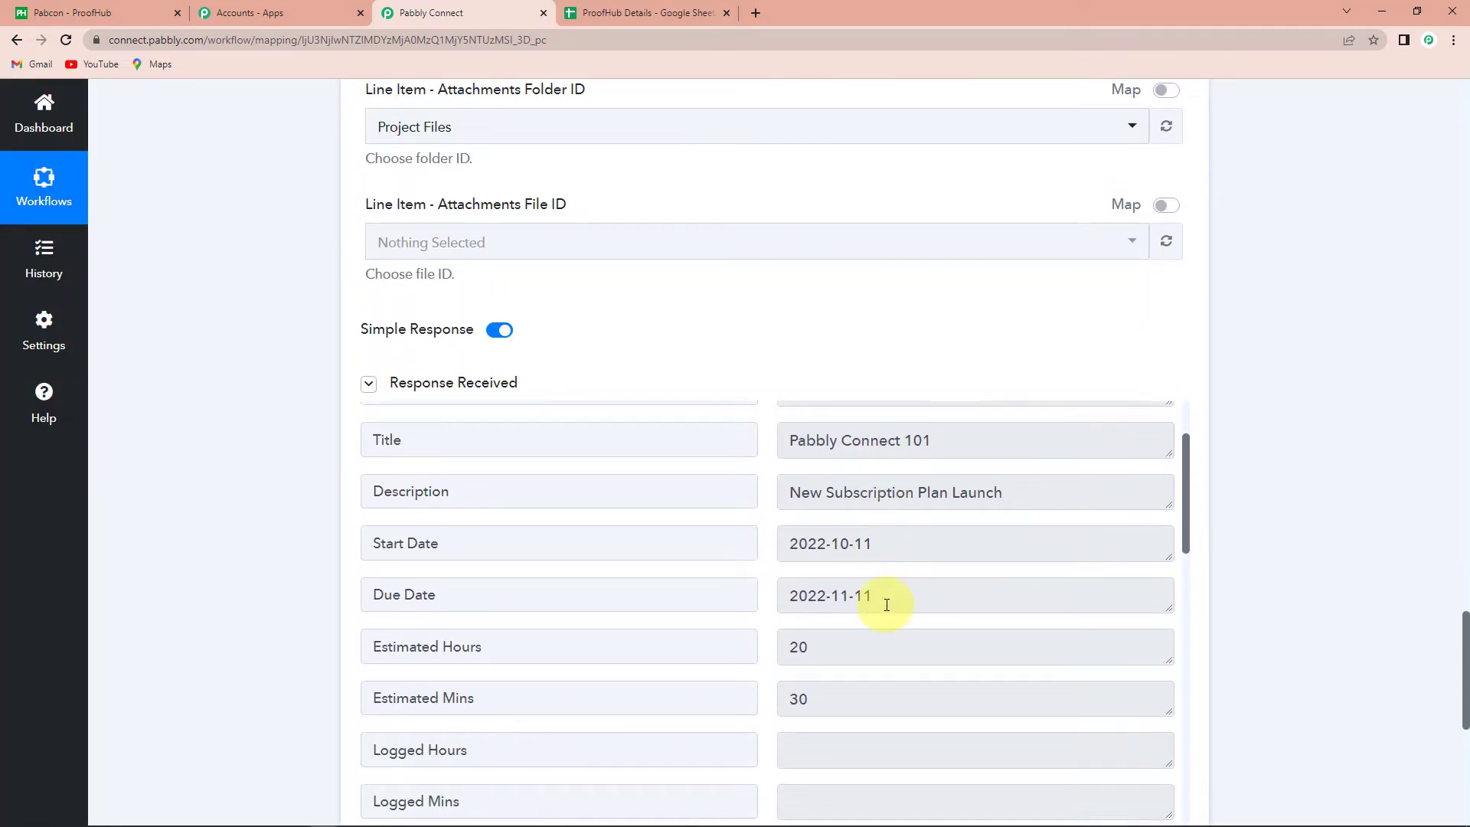
{"action": "scroll", "coordinate": [975, 585], "scroll_direction": "up", "scroll_amount": 3}
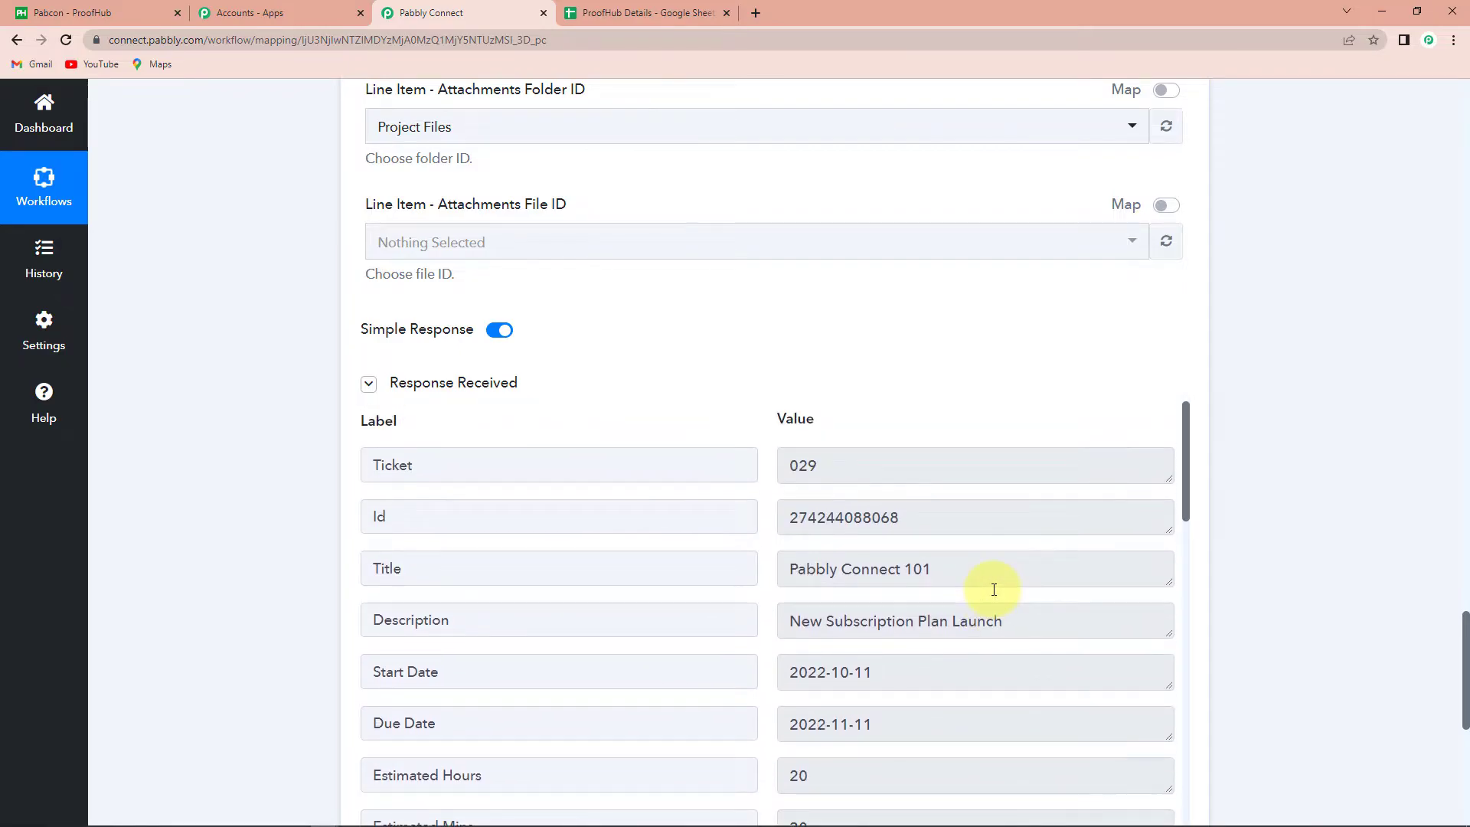
{"action": "scroll", "coordinate": [994, 590], "scroll_direction": "down", "scroll_amount": 6}
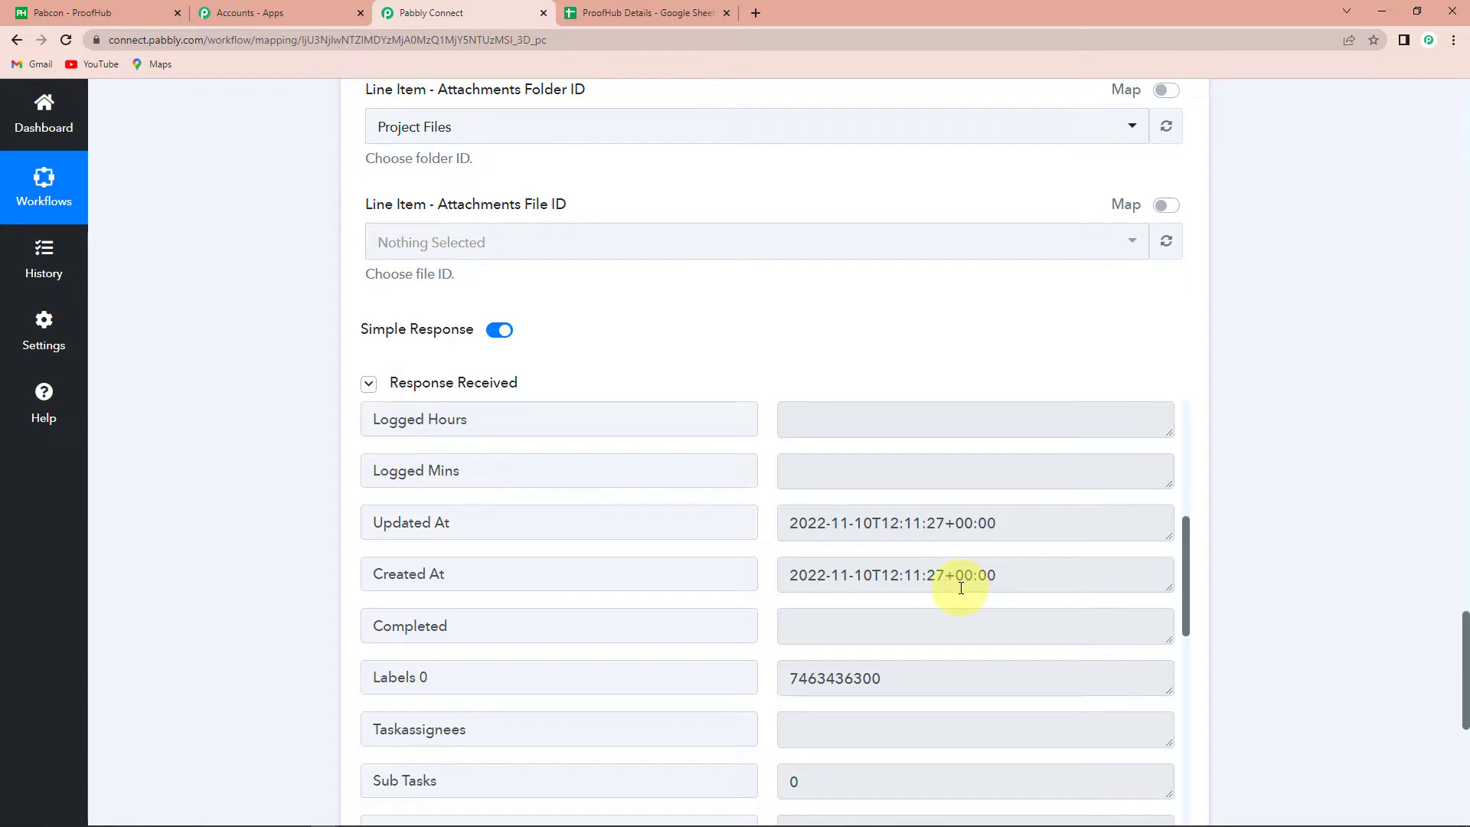
{"action": "left_click", "coordinate": [87, 9]}
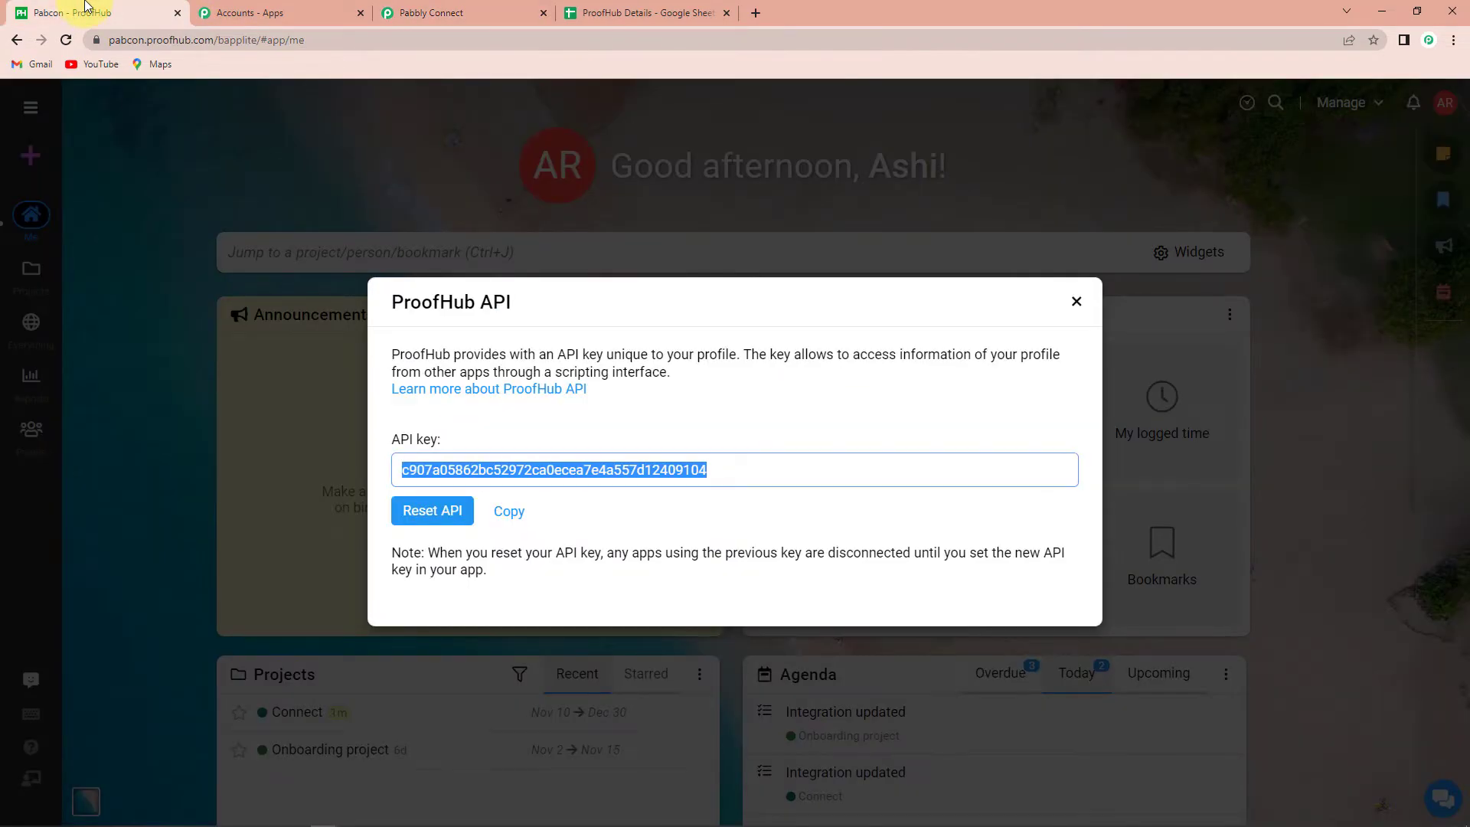
Reload ProofHub and confirm Pabbly Connect 101 shows High label and a 20h 30m estimate
{"action": "left_click", "coordinate": [1077, 302]}
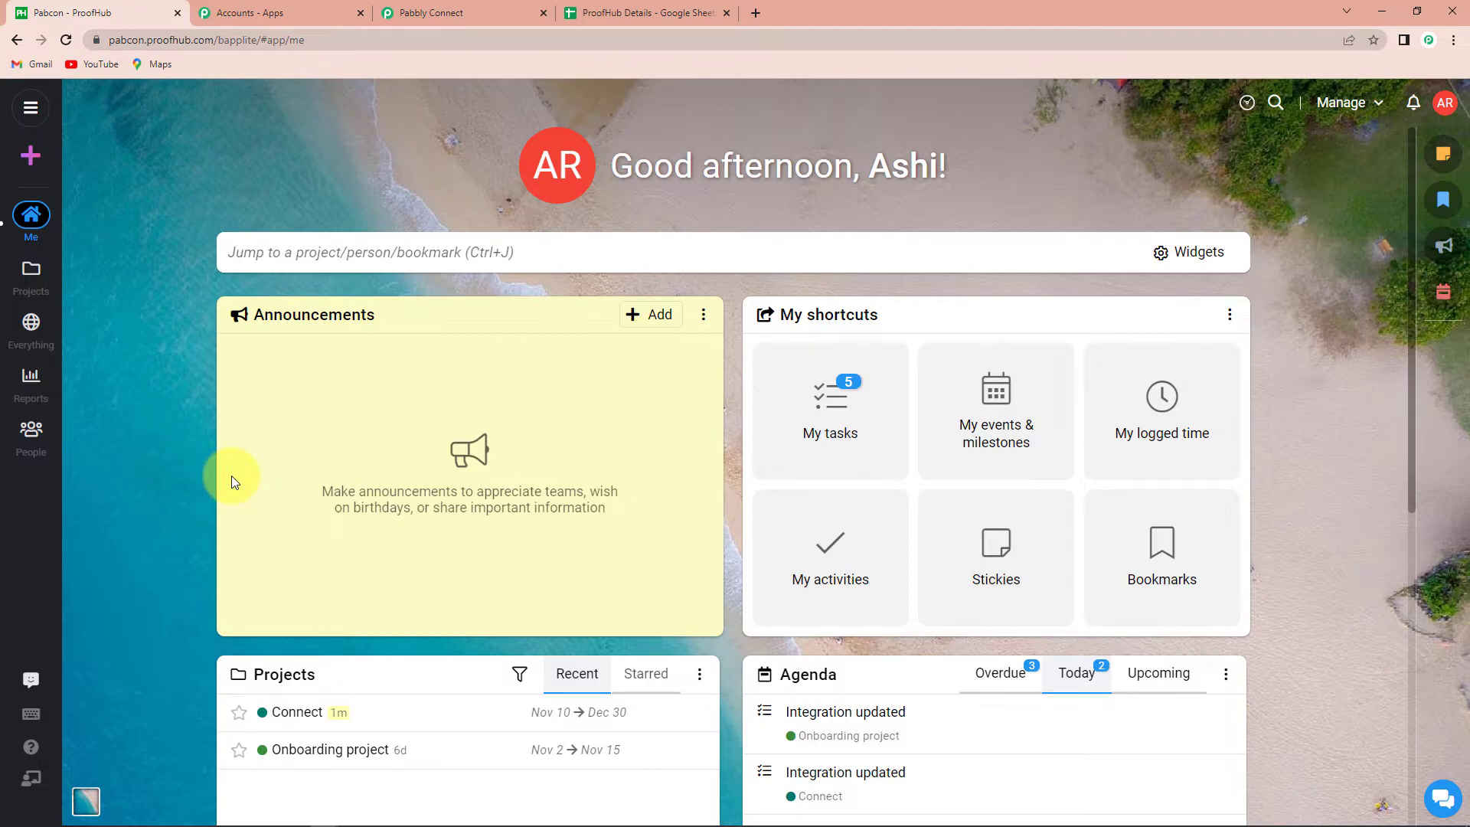
{"action": "scroll", "coordinate": [231, 475], "scroll_direction": "down", "scroll_amount": 7}
{"action": "scroll", "coordinate": [232, 475], "scroll_direction": "down", "scroll_amount": 1}
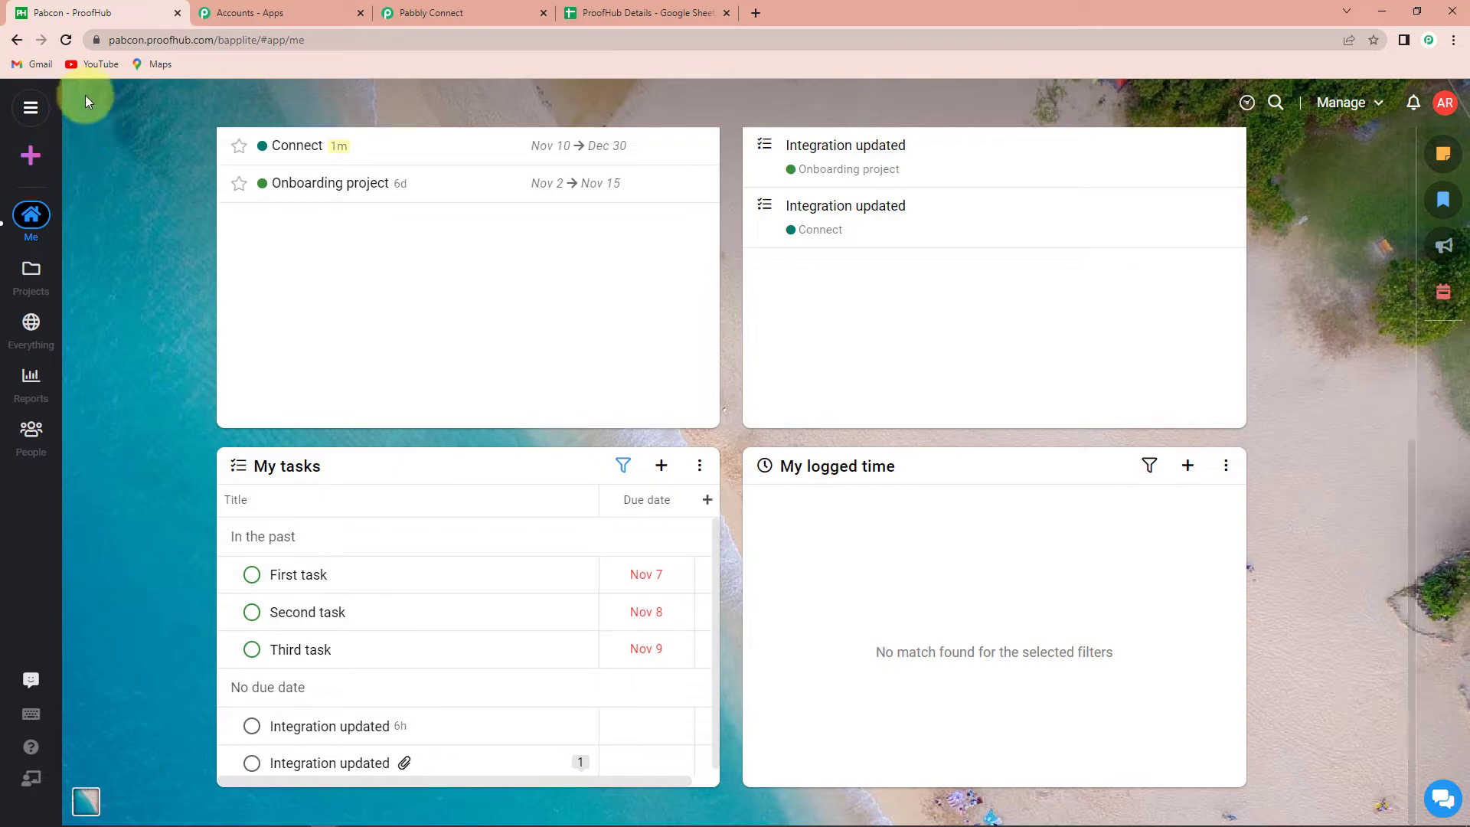
{"action": "left_click", "coordinate": [66, 40]}
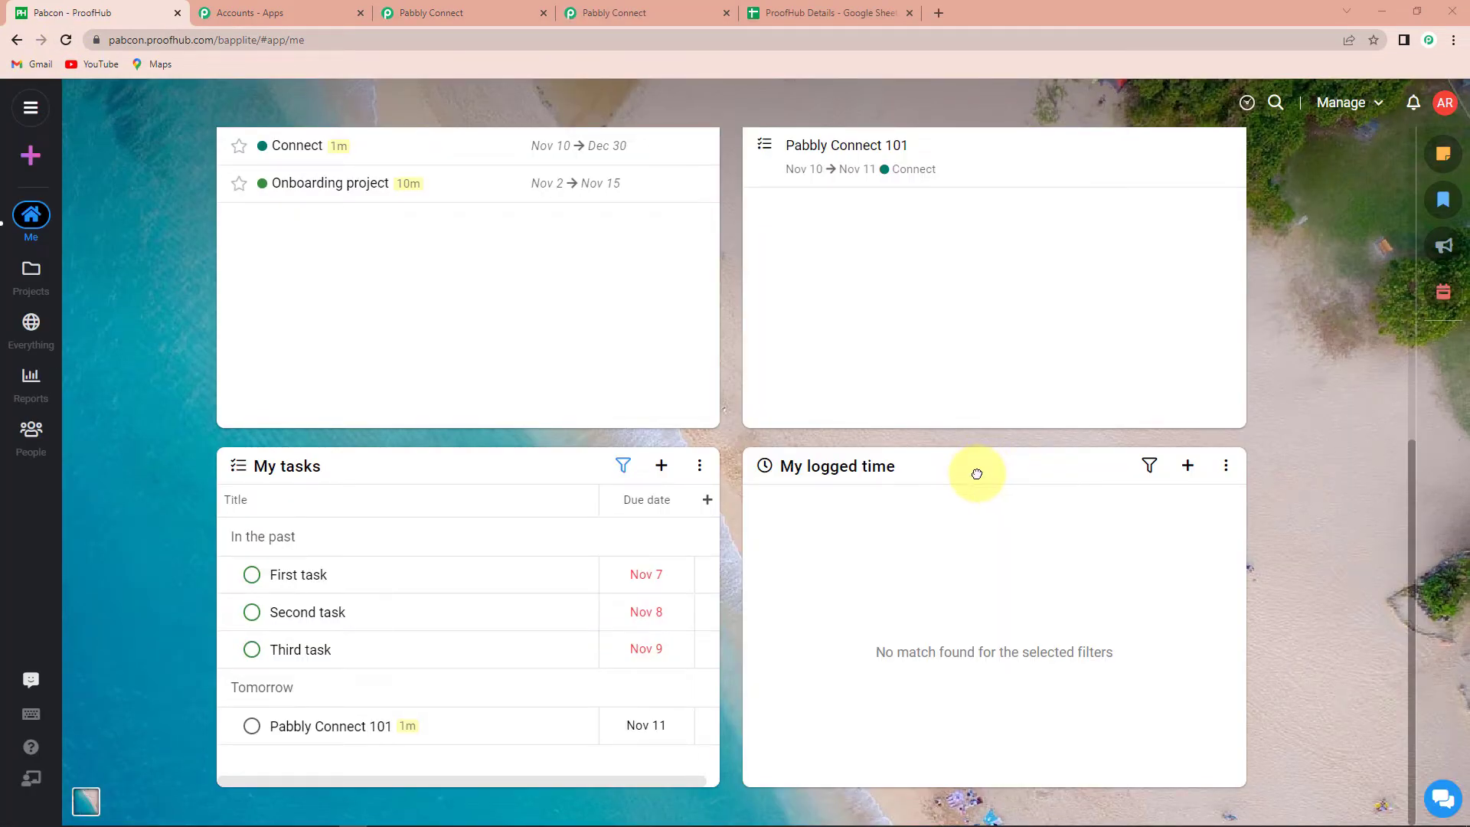
{"action": "left_click", "coordinate": [339, 729]}
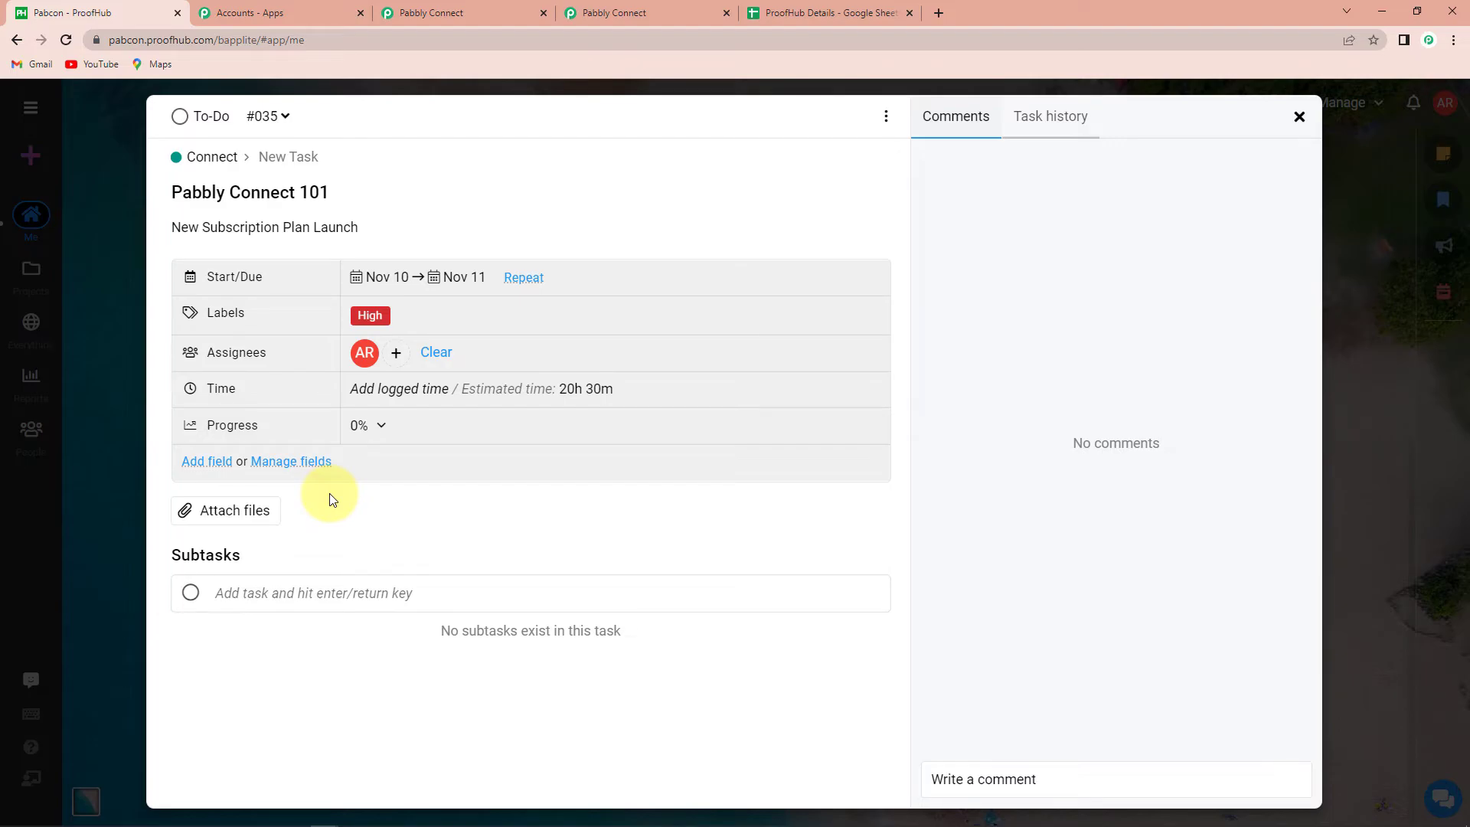
{"action": "left_click", "coordinate": [806, 12]}
{"action": "left_click", "coordinate": [172, 281]}
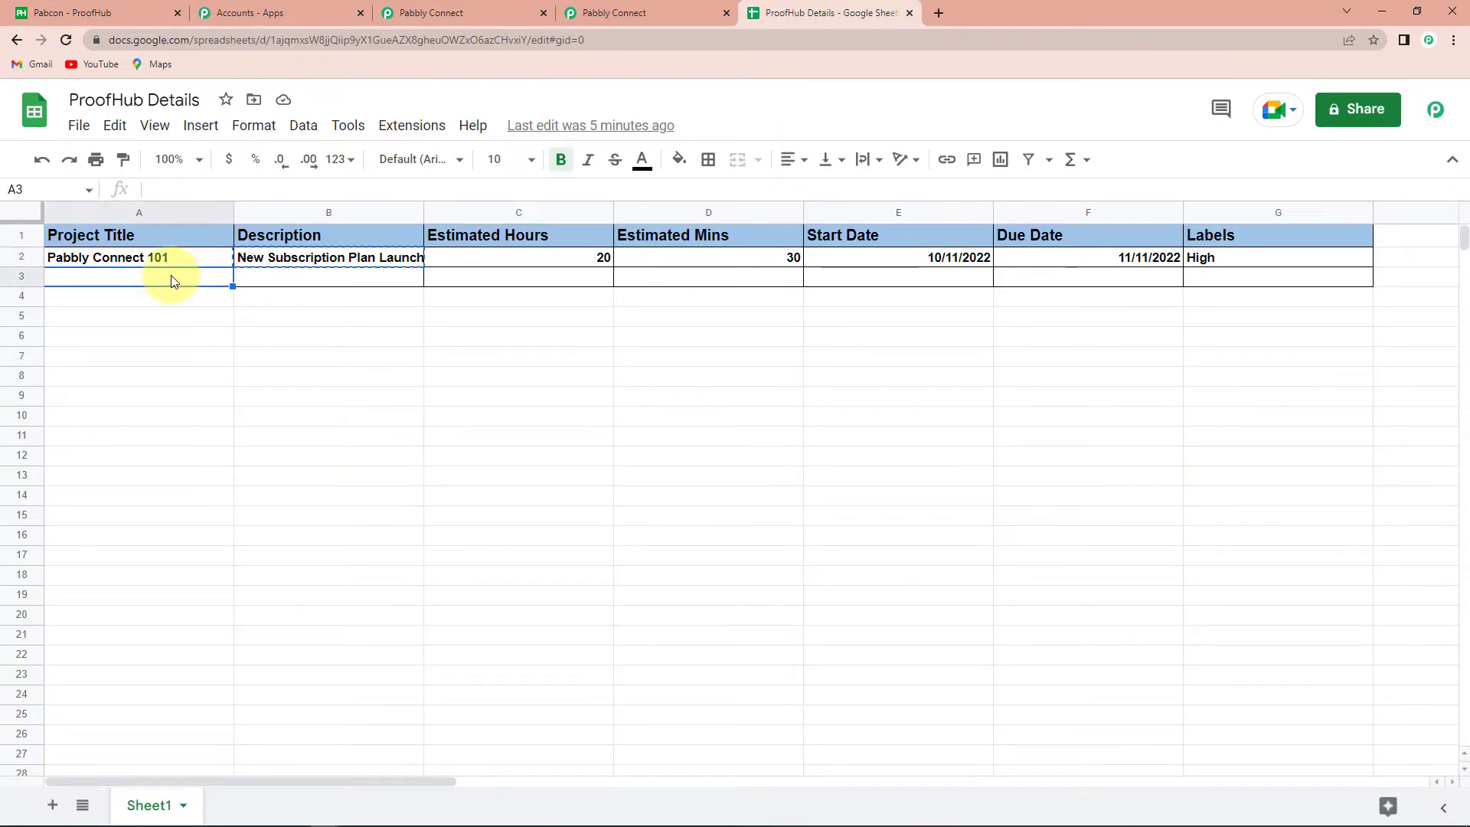
Enter Demo Project, Test Description, 10 hours and 30 mins in row 3
{"action": "type", "text": "Demo Project"}
{"action": "left_click", "coordinate": [279, 283]}
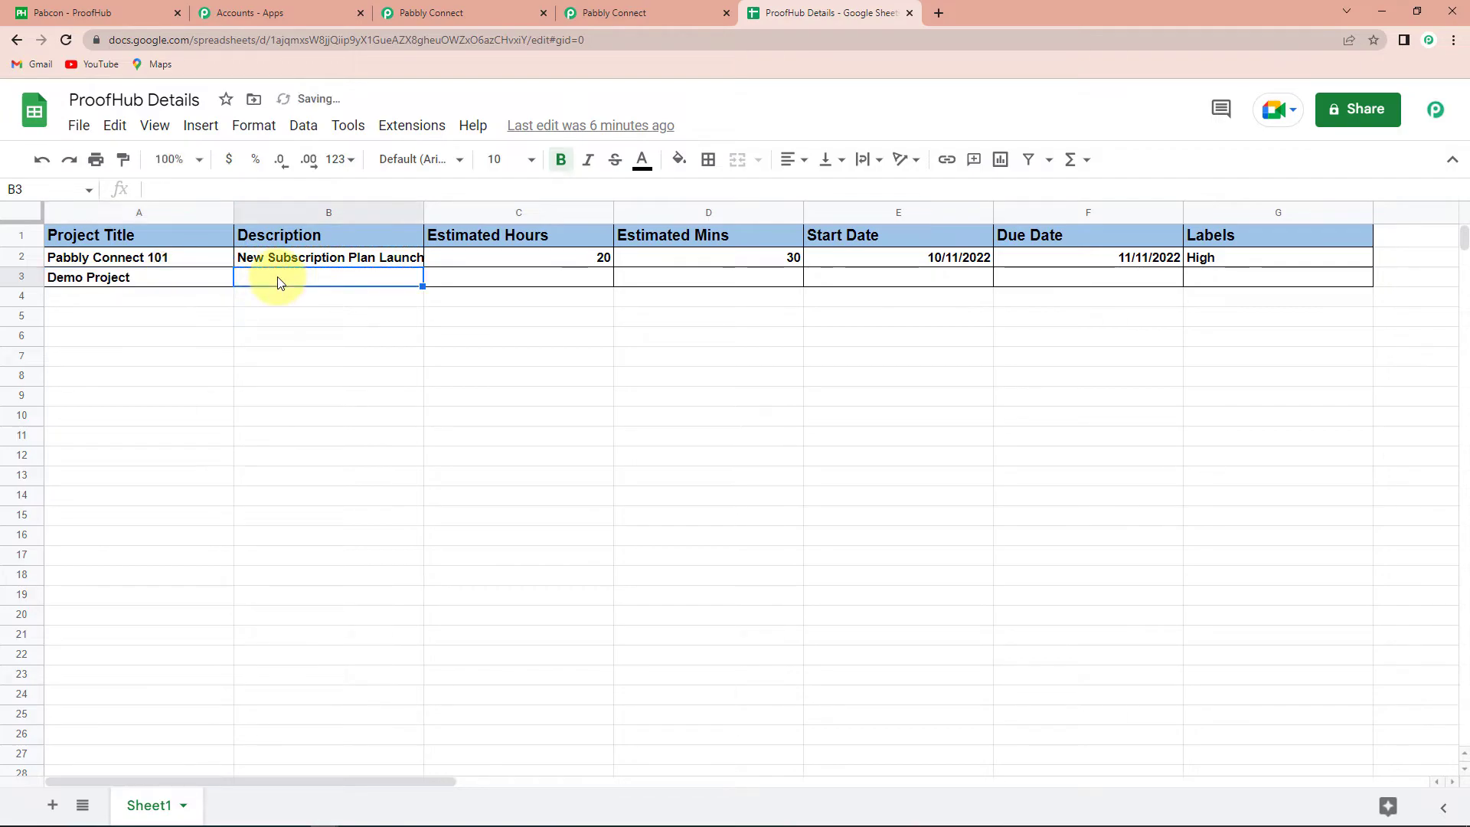
{"action": "type", "text": "Test Description"}
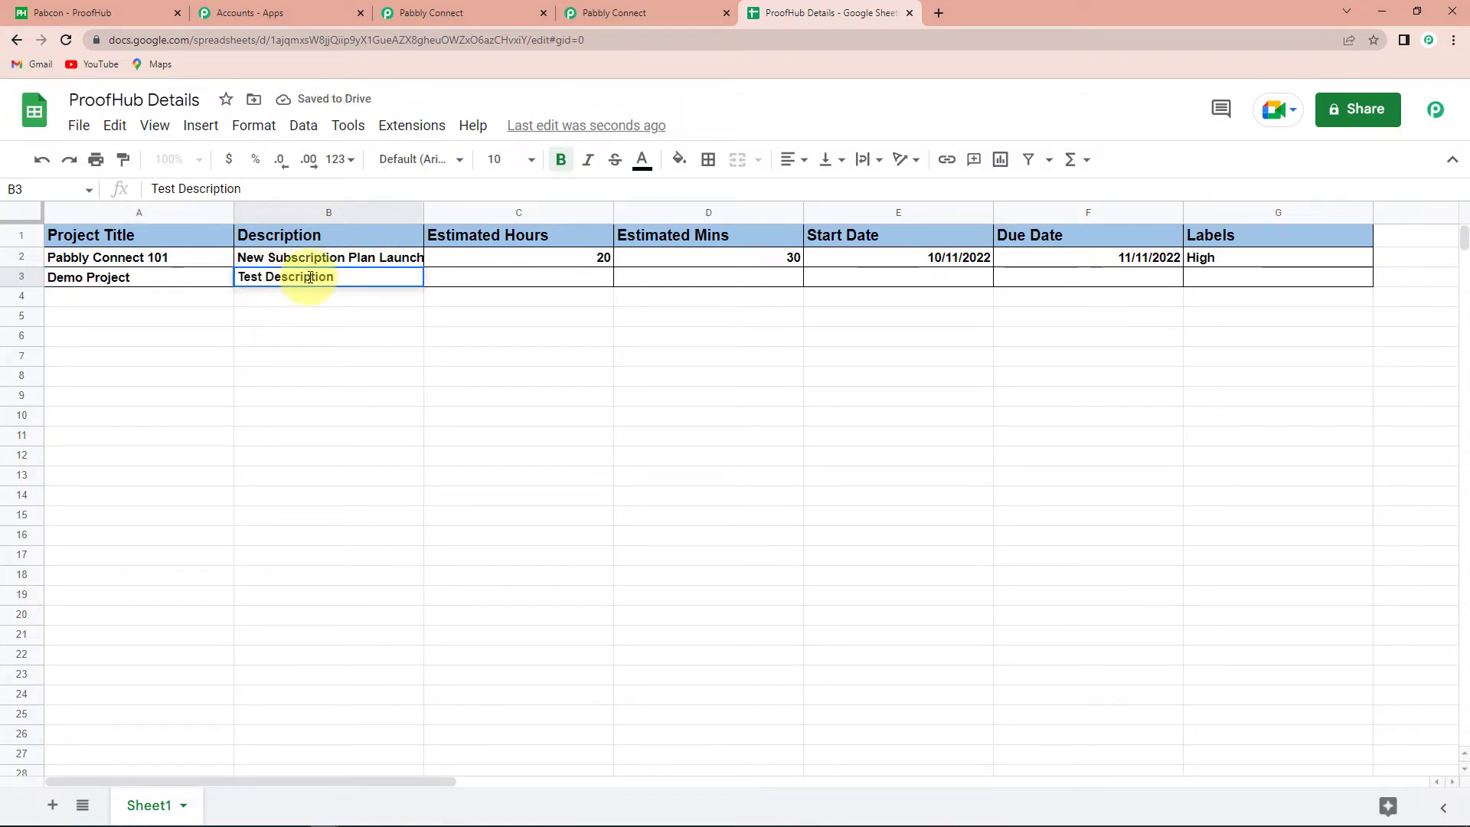
{"action": "left_click", "coordinate": [458, 274]}
{"action": "type", "text": "10"}
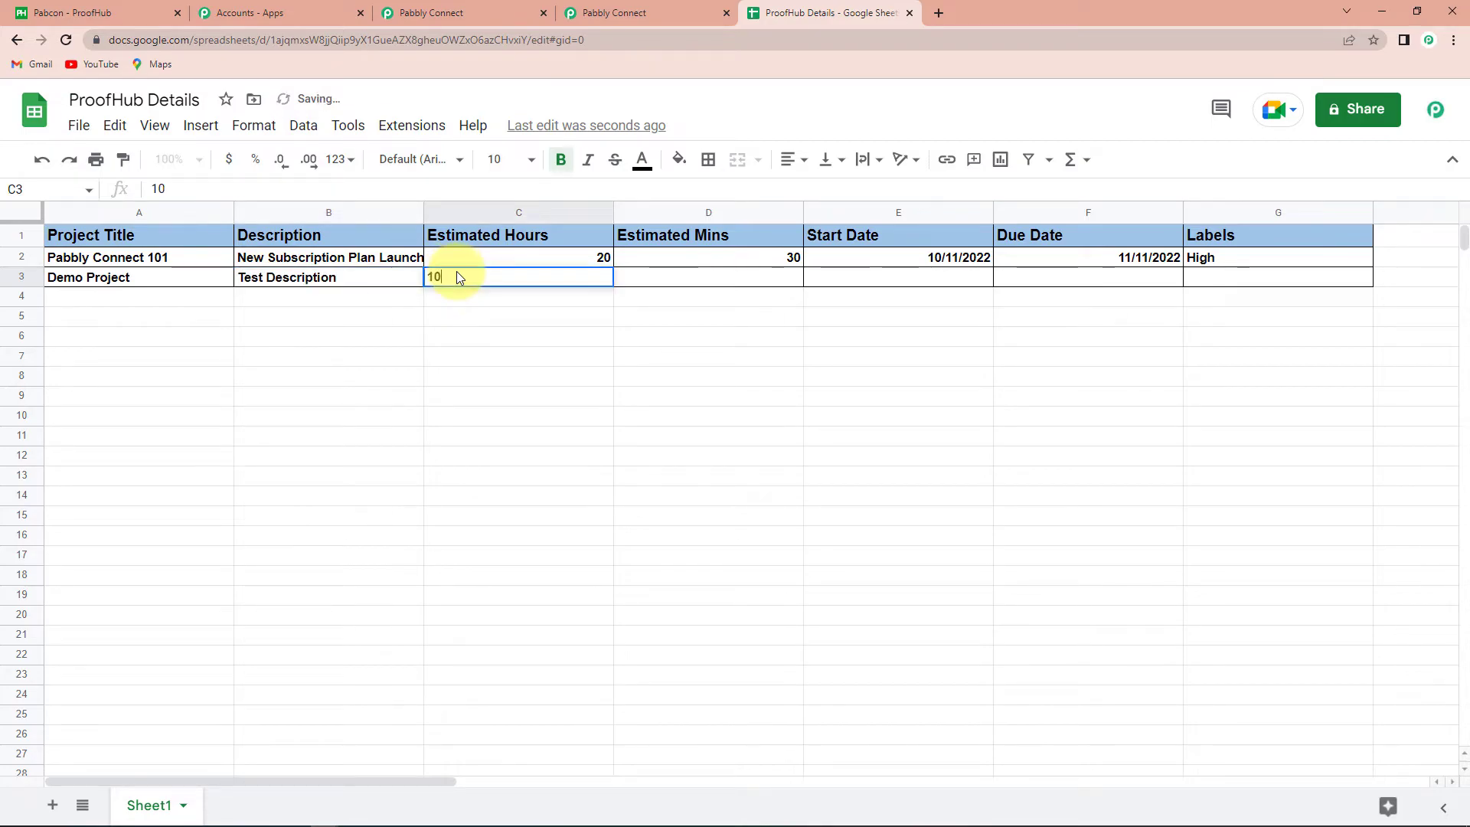
{"action": "left_click", "coordinate": [660, 275]}
{"action": "type", "text": "30"}
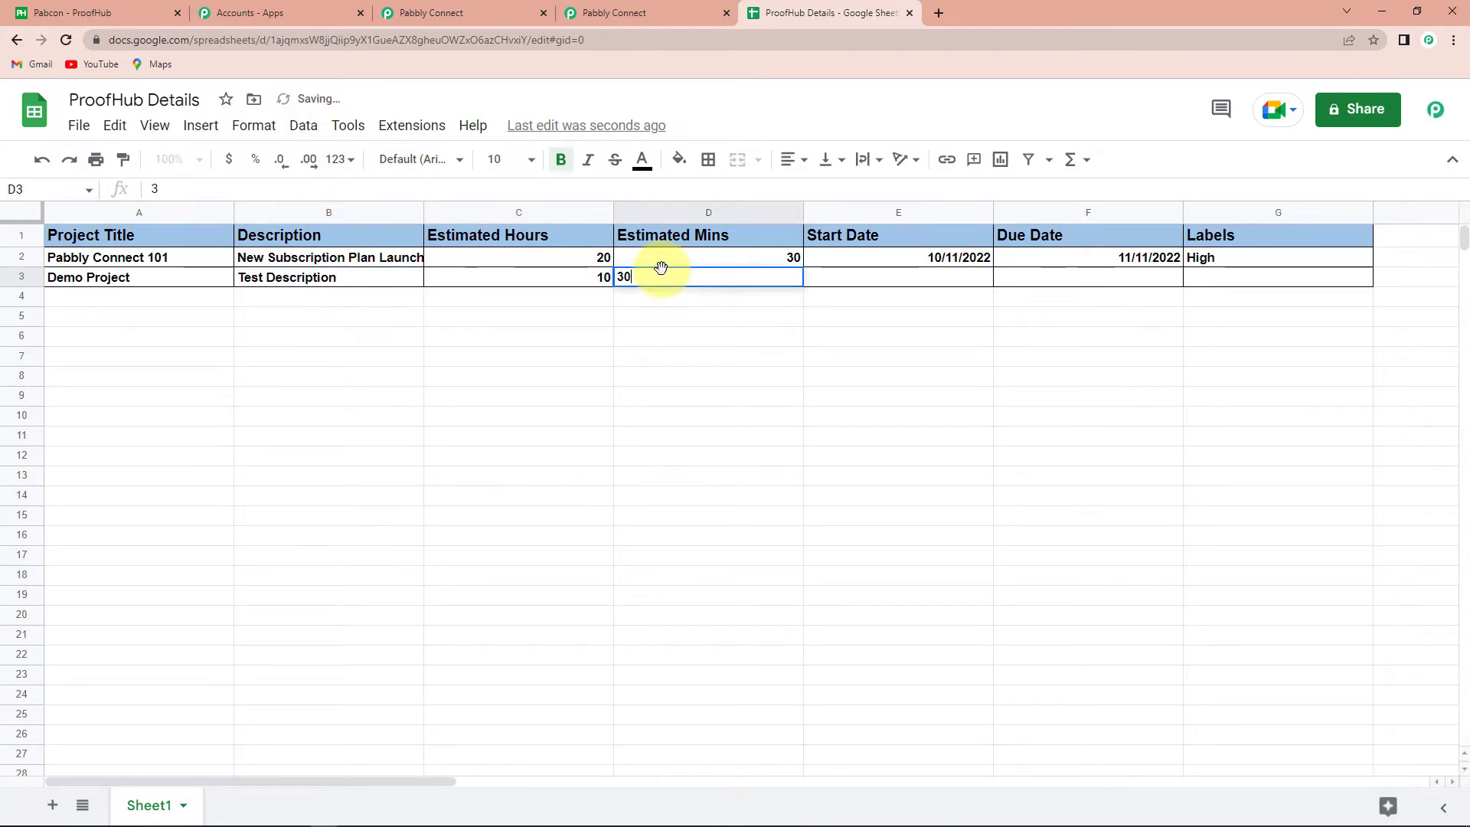
{"action": "left_click", "coordinate": [845, 285]}
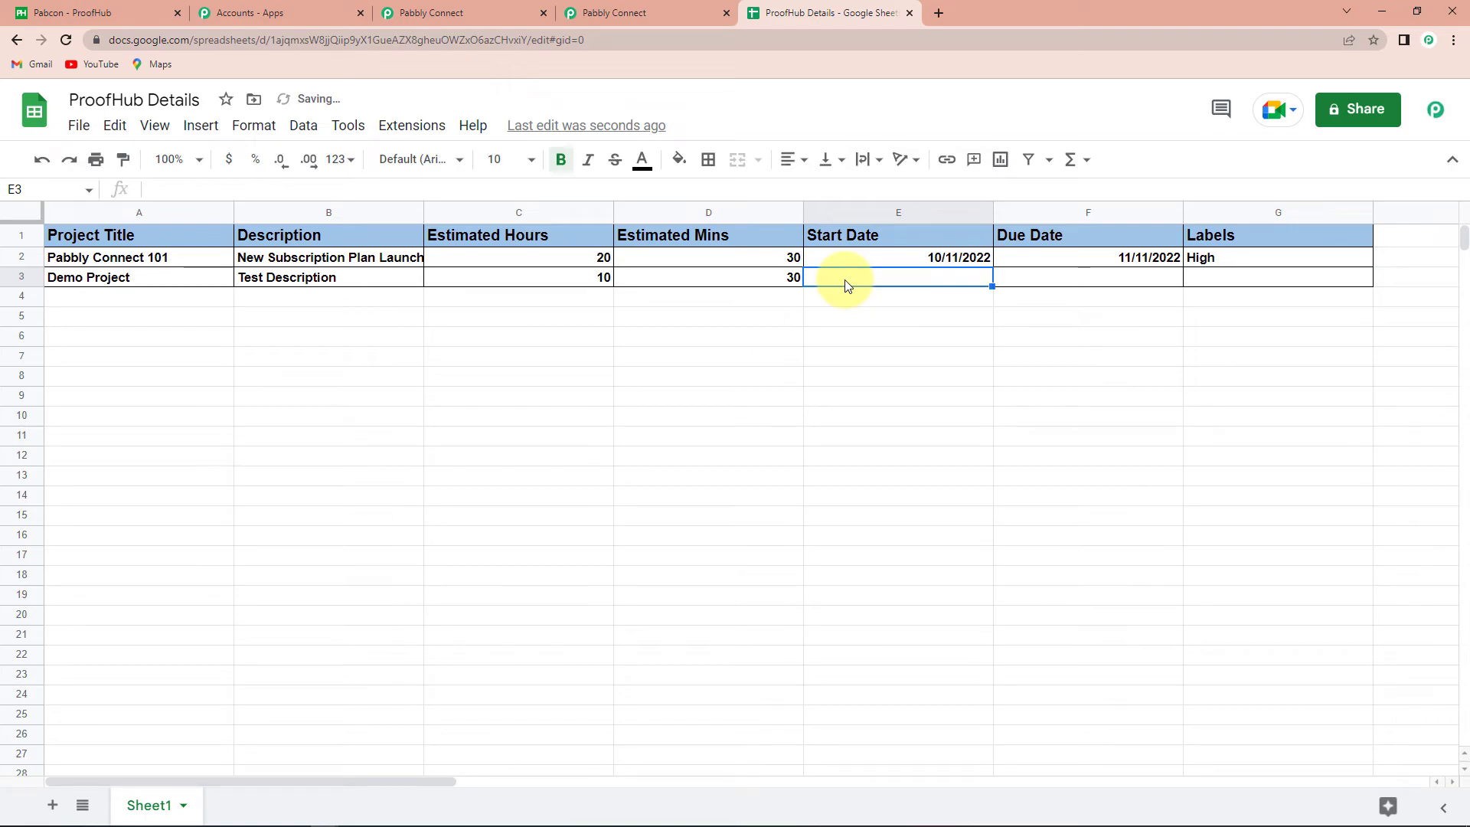
Add start and due dates 11/11/2022 and label Medium to complete the row
{"action": "type", "text": "11/11/2022"}
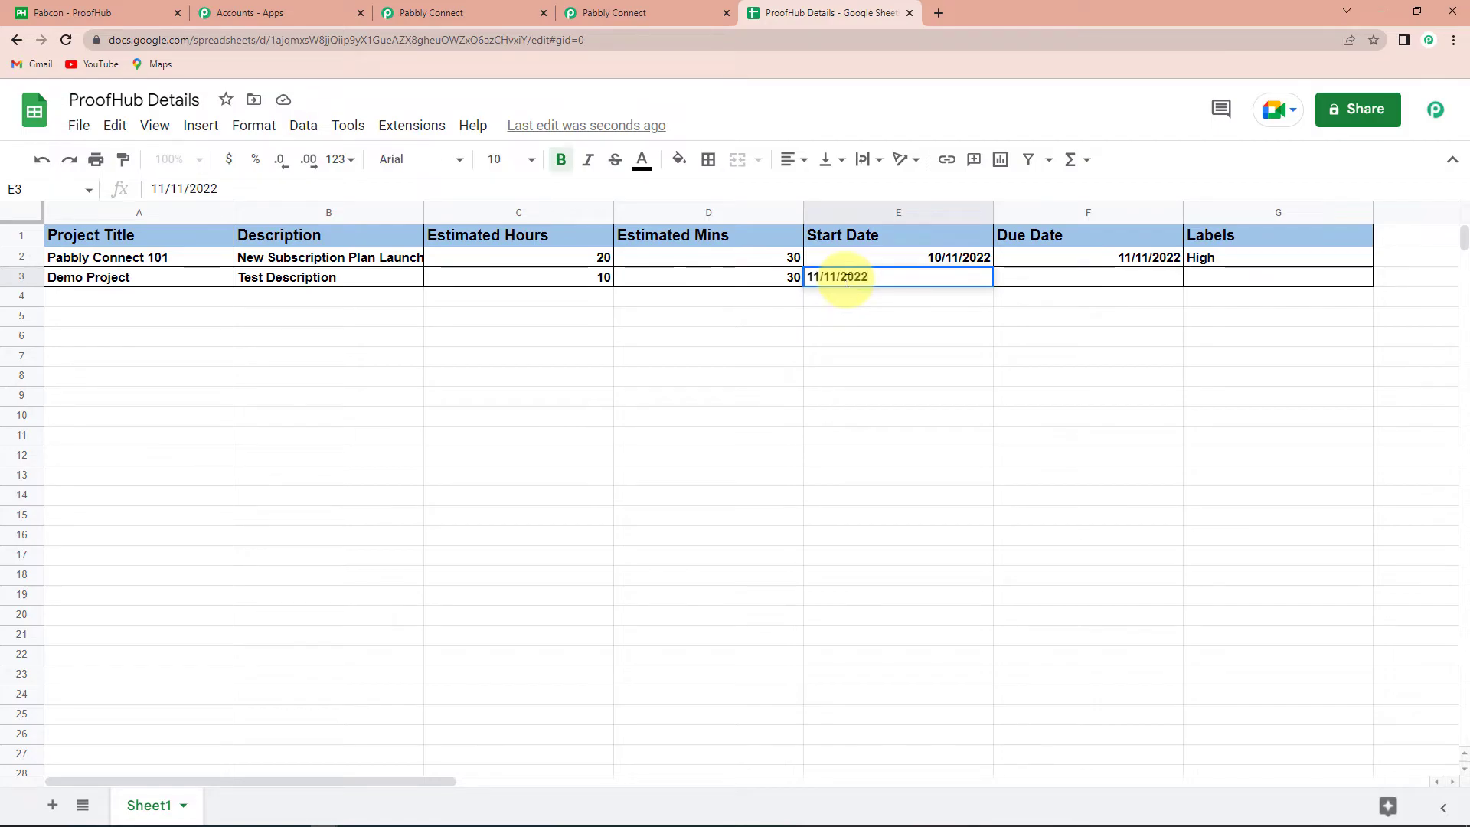
{"action": "left_click", "coordinate": [1126, 280]}
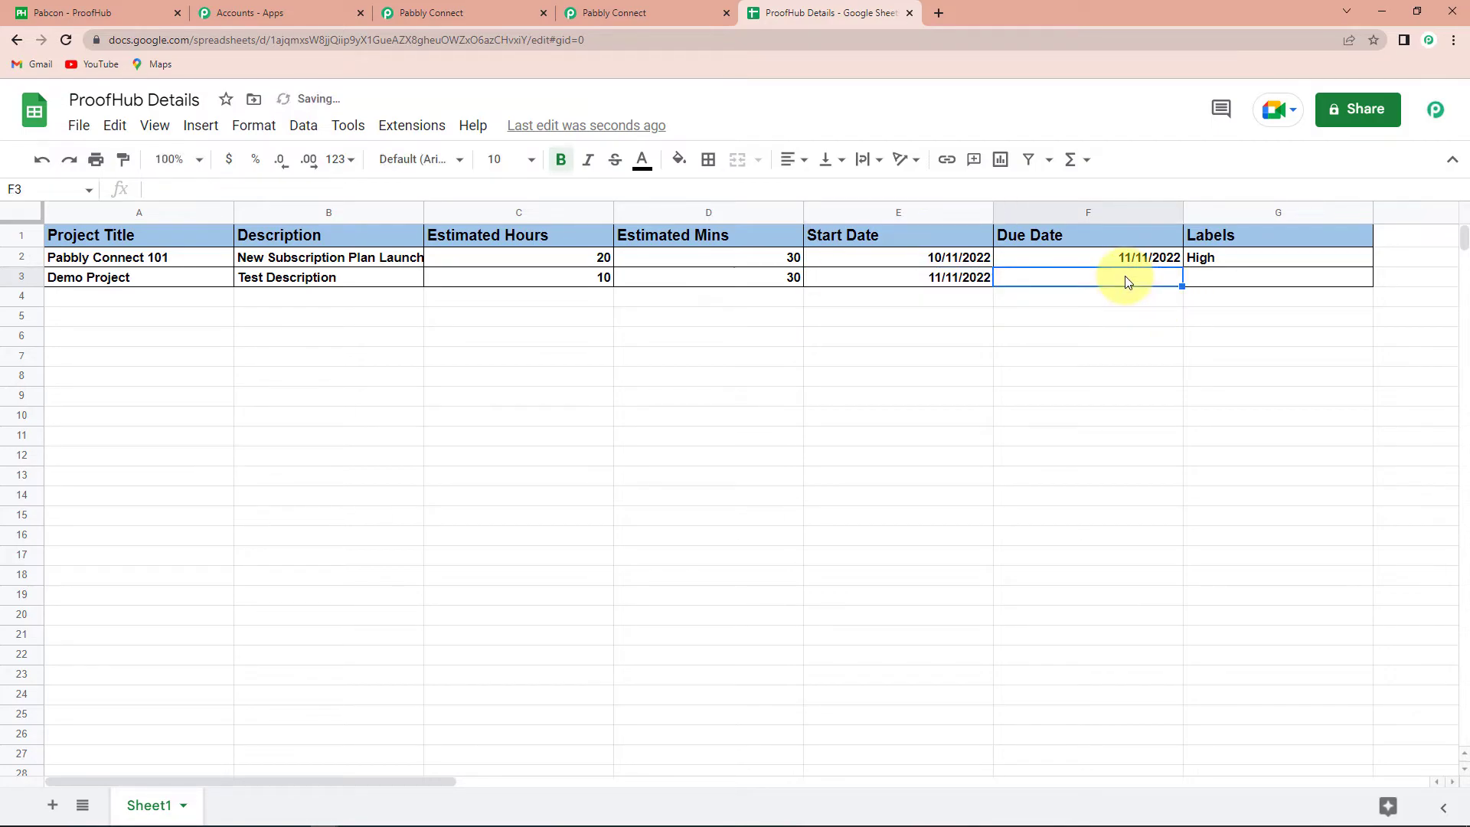
{"action": "type", "text": "11/11/2022"}
{"action": "left_click", "coordinate": [1290, 278]}
{"action": "type", "text": "Mediu"}
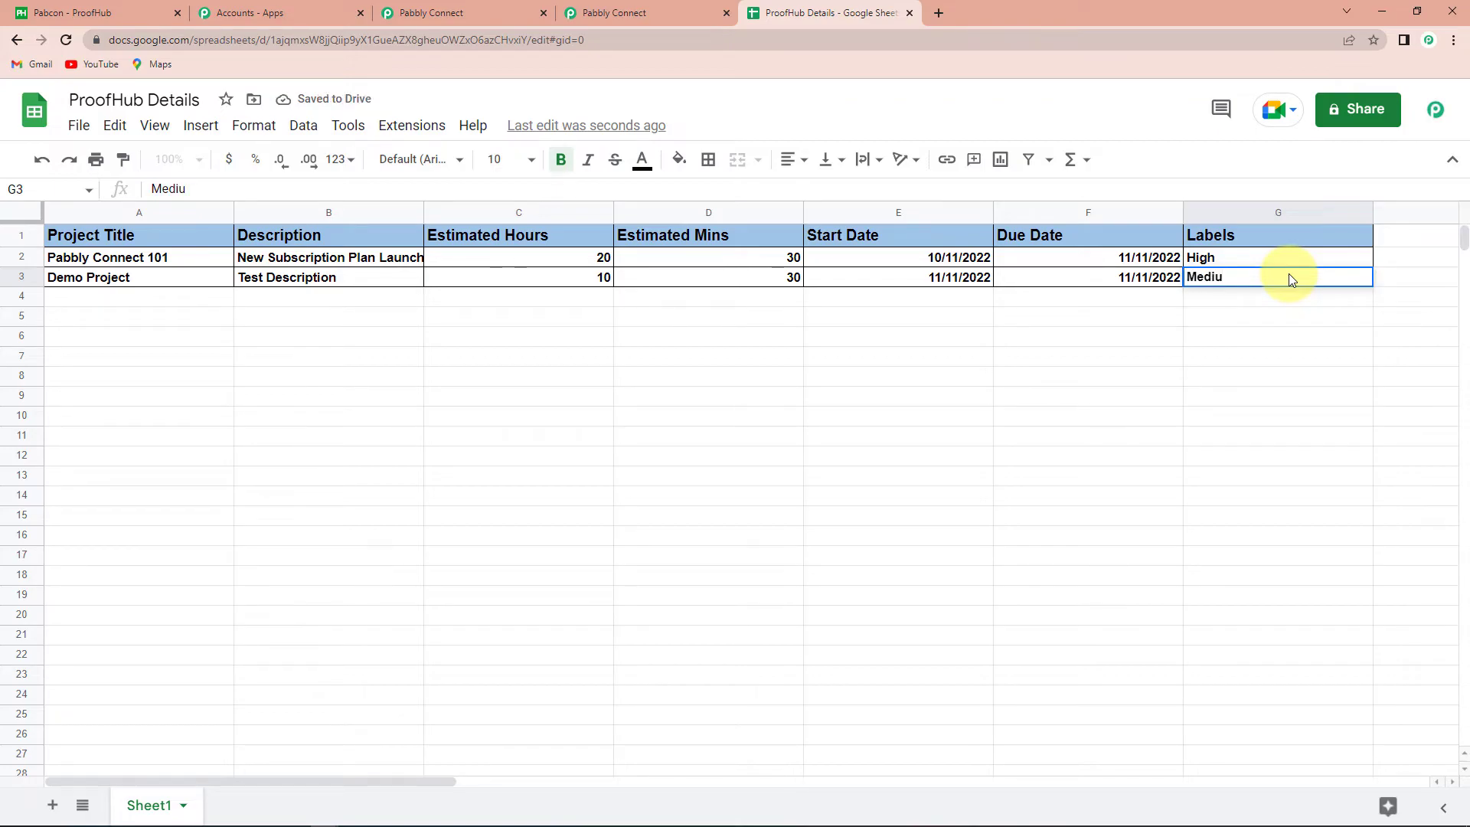
{"action": "type", "text": "m"}
{"action": "key", "text": "Return"}
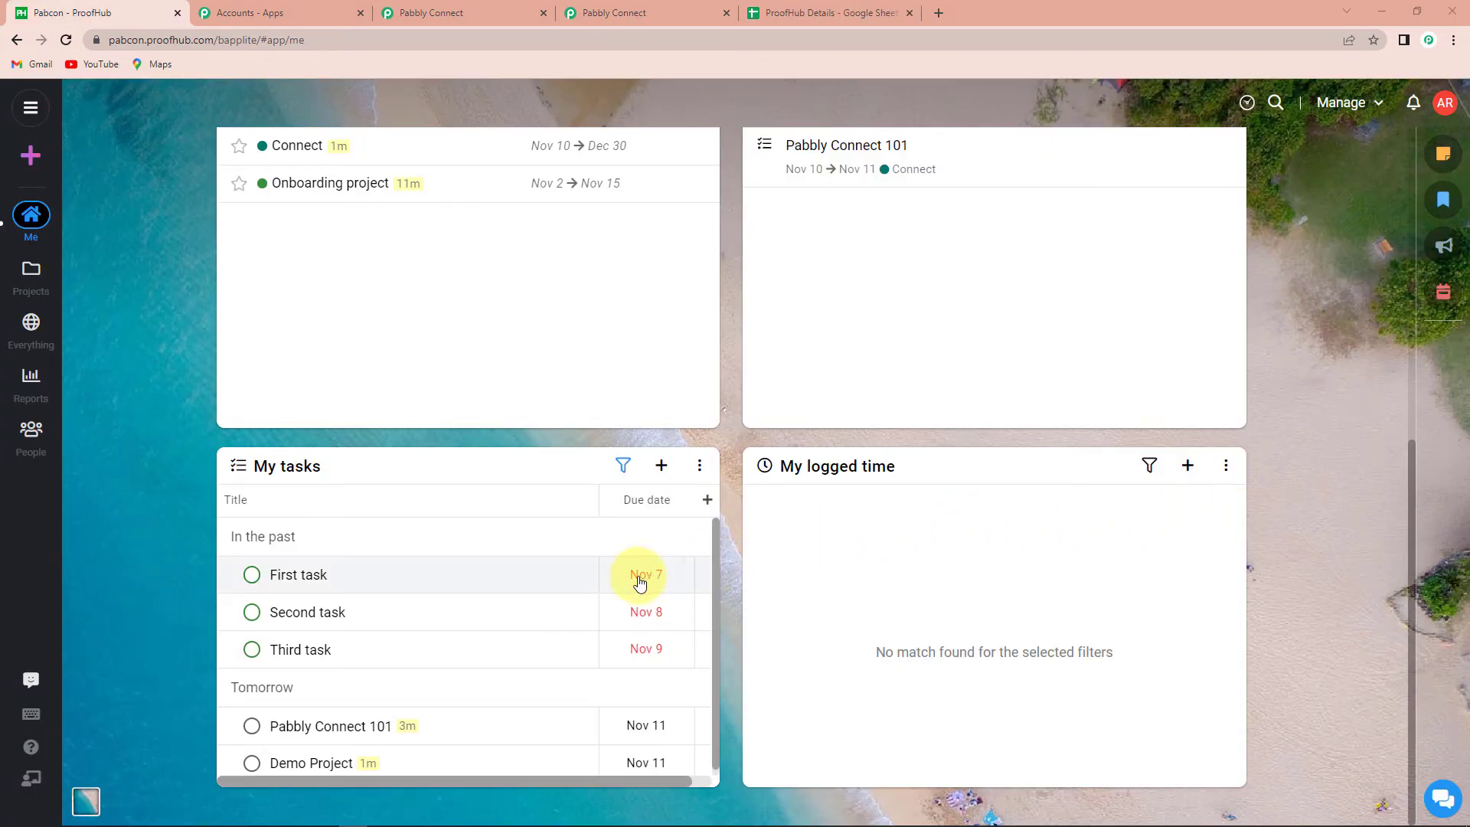
Check Demo Project shows Medium and 10h 30m, then collapse both Pabbly workflow steps
{"action": "left_click", "coordinate": [308, 764]}
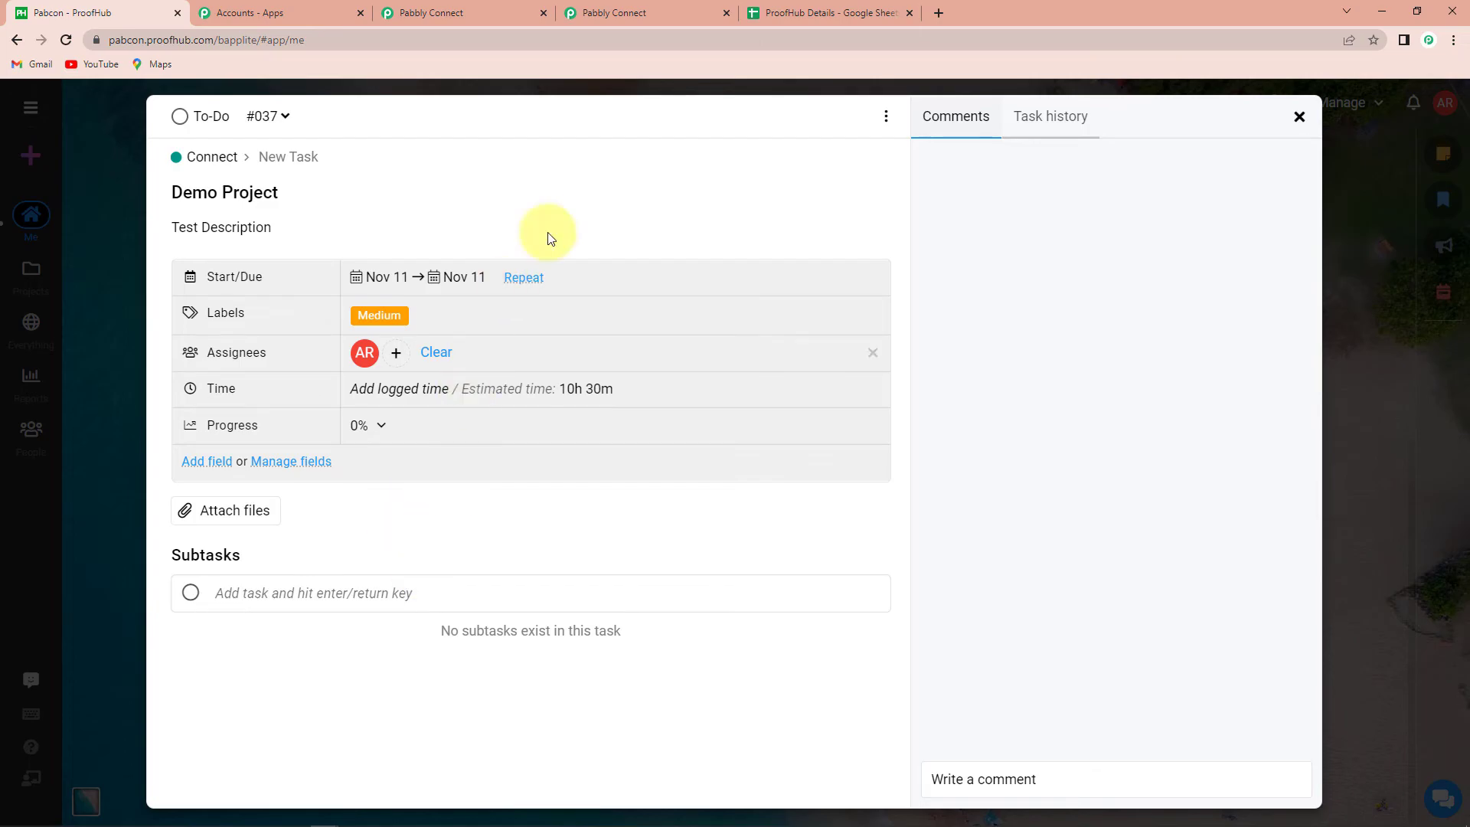
{"action": "left_click", "coordinate": [609, 13]}
{"action": "scroll", "coordinate": [876, 515], "scroll_direction": "up", "scroll_amount": 12}
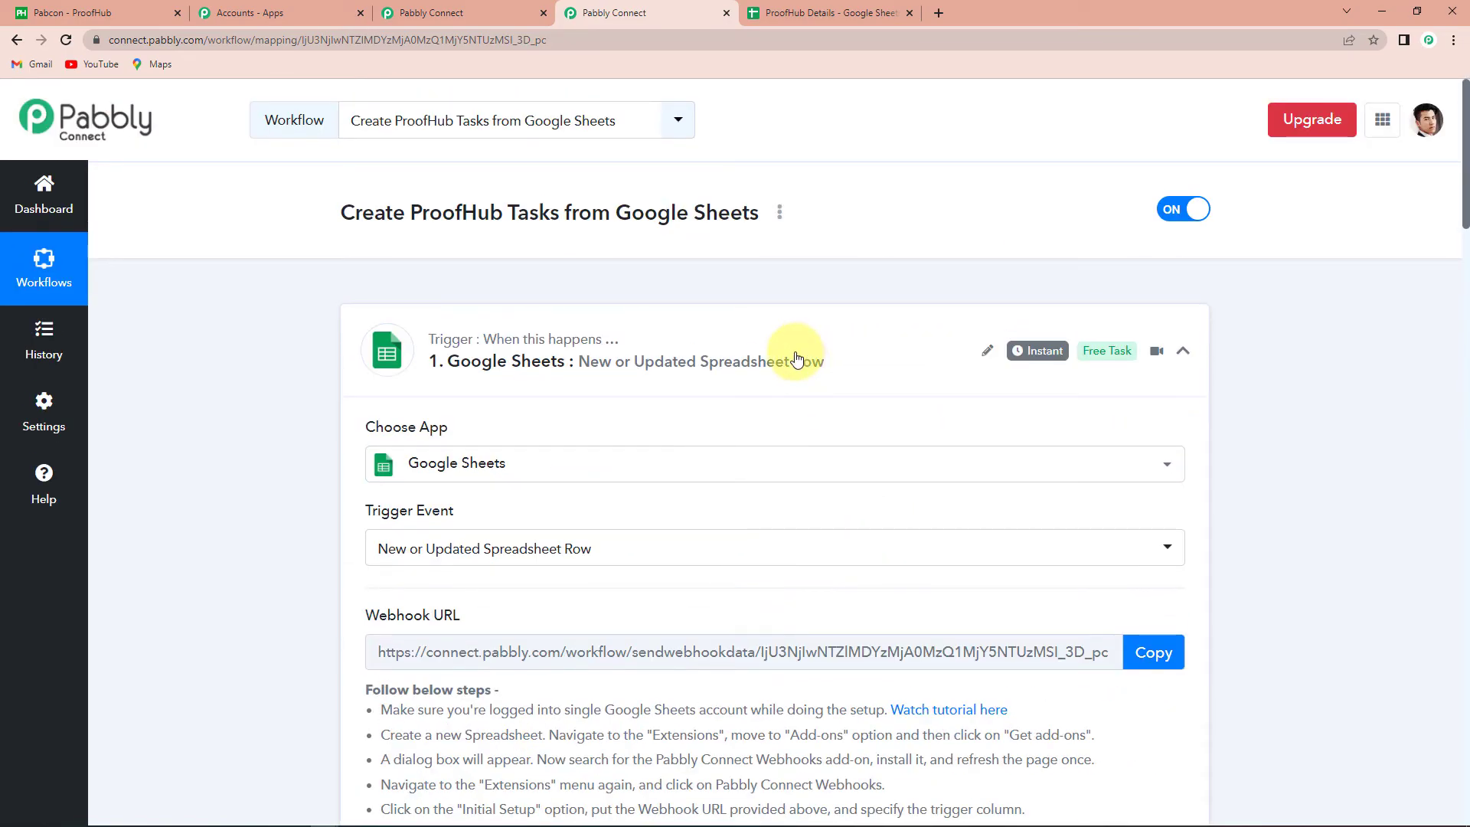
{"action": "left_click", "coordinate": [1183, 350]}
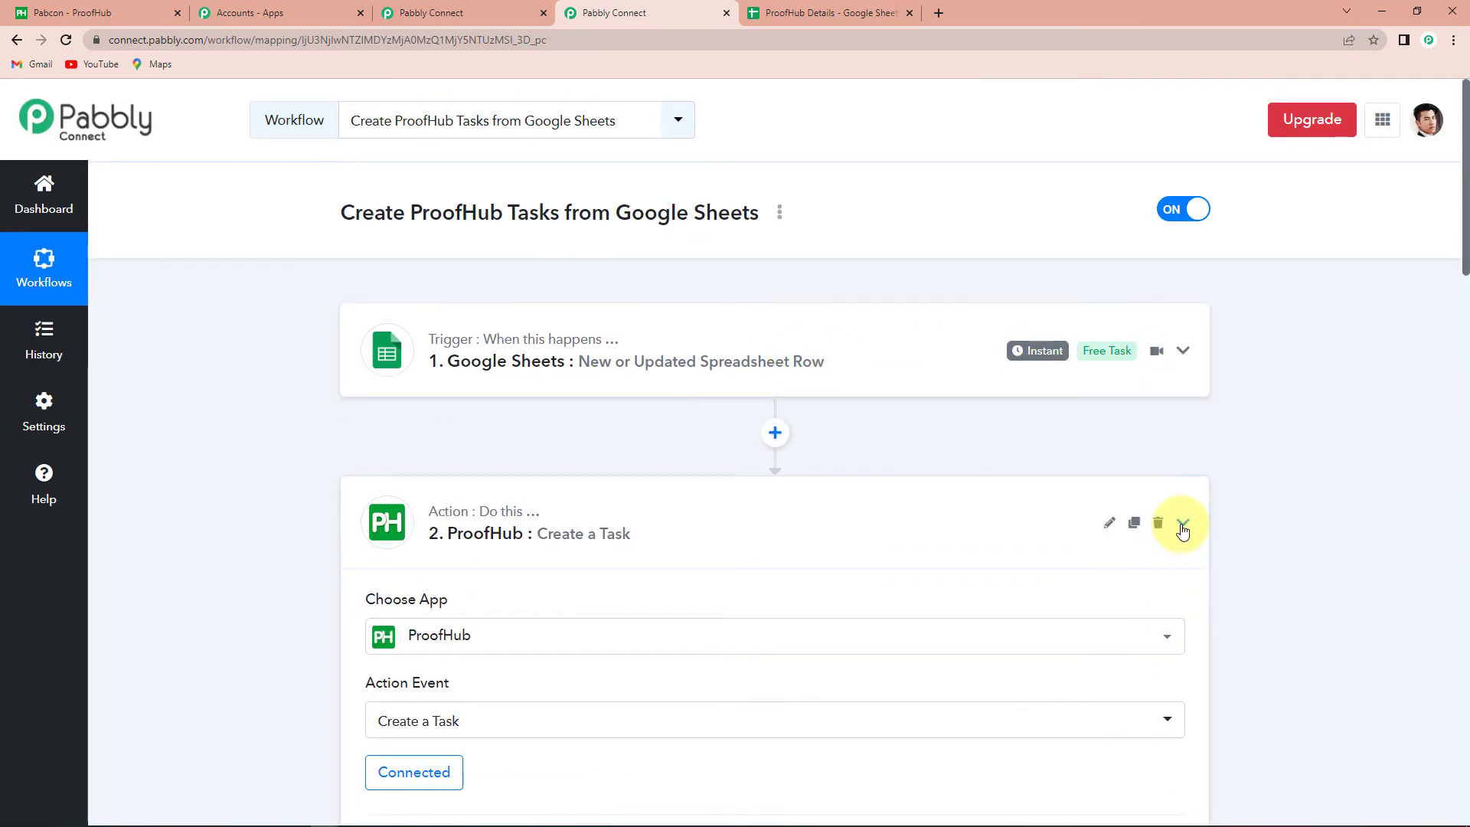
{"action": "left_click", "coordinate": [1182, 524]}
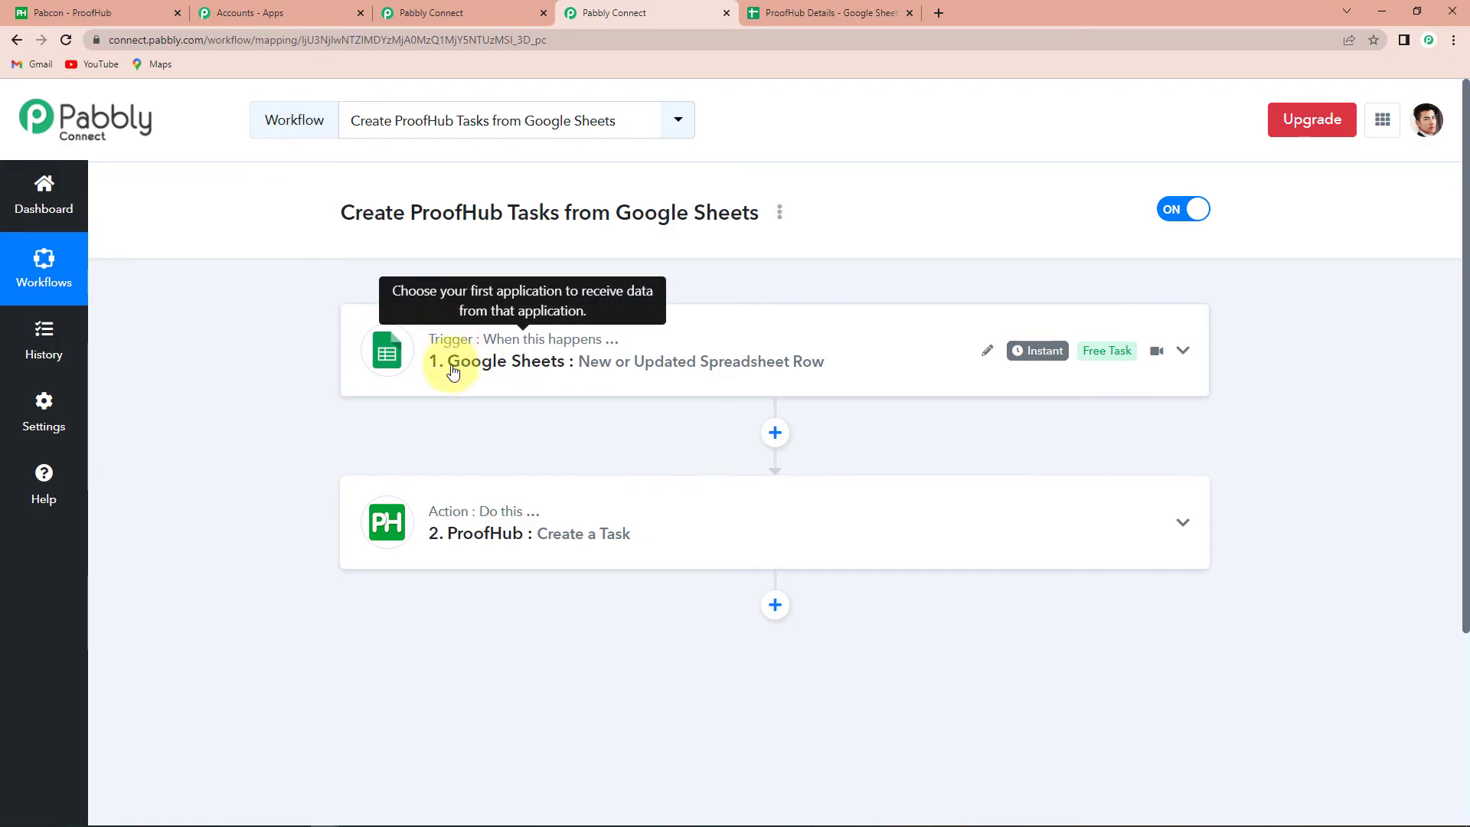